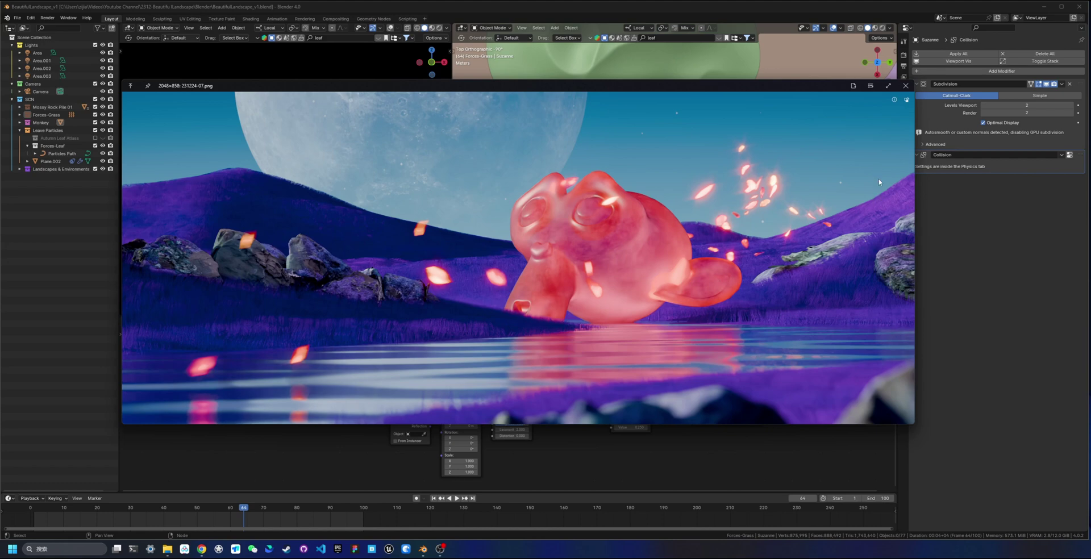
# Close the reference render and examine the scene's landscape pieces, mossy rock pile and moon sphere
pyautogui.press('Escape')
pyautogui.moveTo(796, 193); pyautogui.dragTo(641, 178, button='middle')
pyautogui.scroll(-3, 674, 145)
pyautogui.scroll(2, 641, 178)
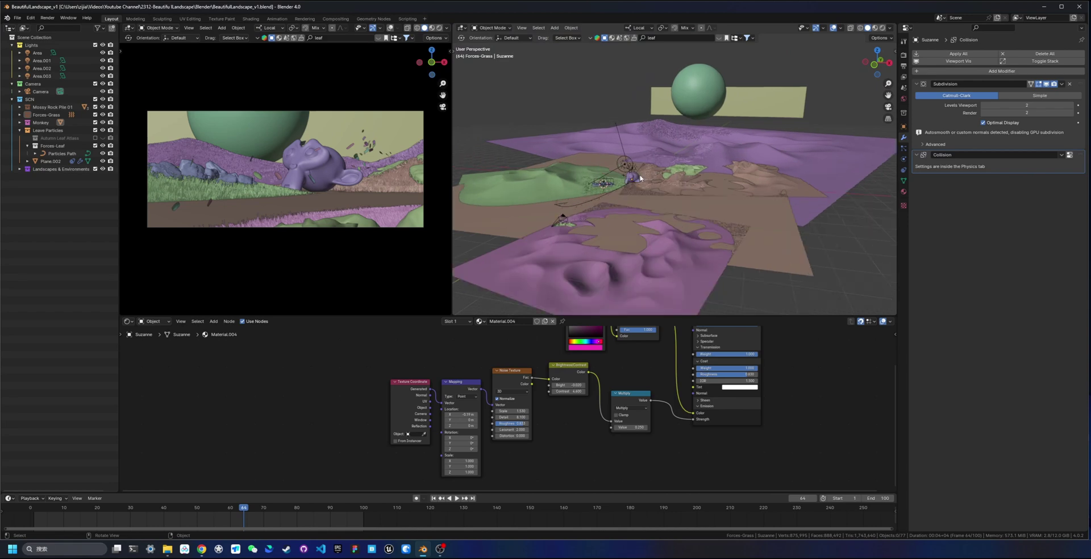
pyautogui.click(545, 186)
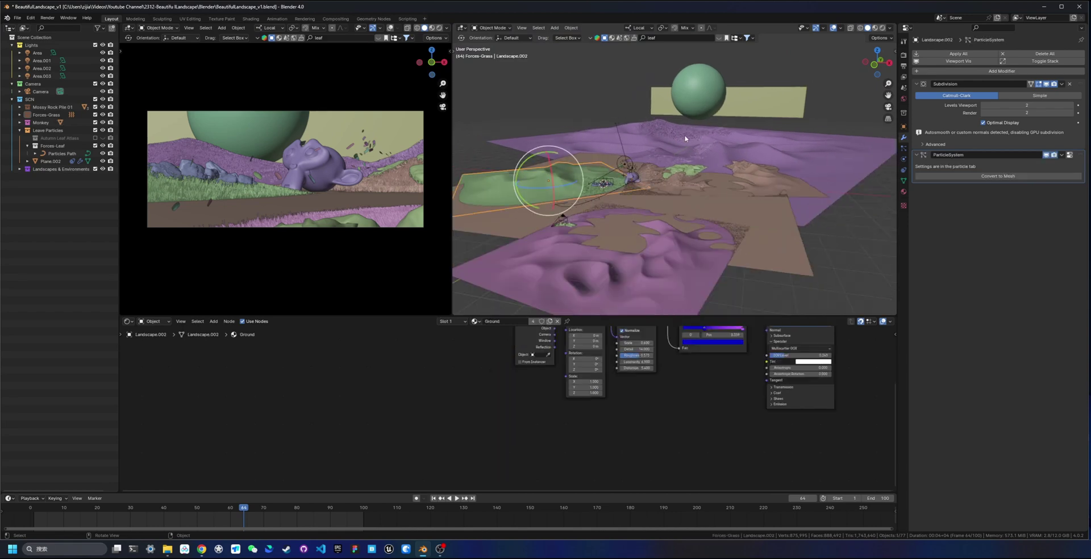
pyautogui.click(652, 143)
pyautogui.click(645, 244)
pyautogui.scroll(3, 646, 244)
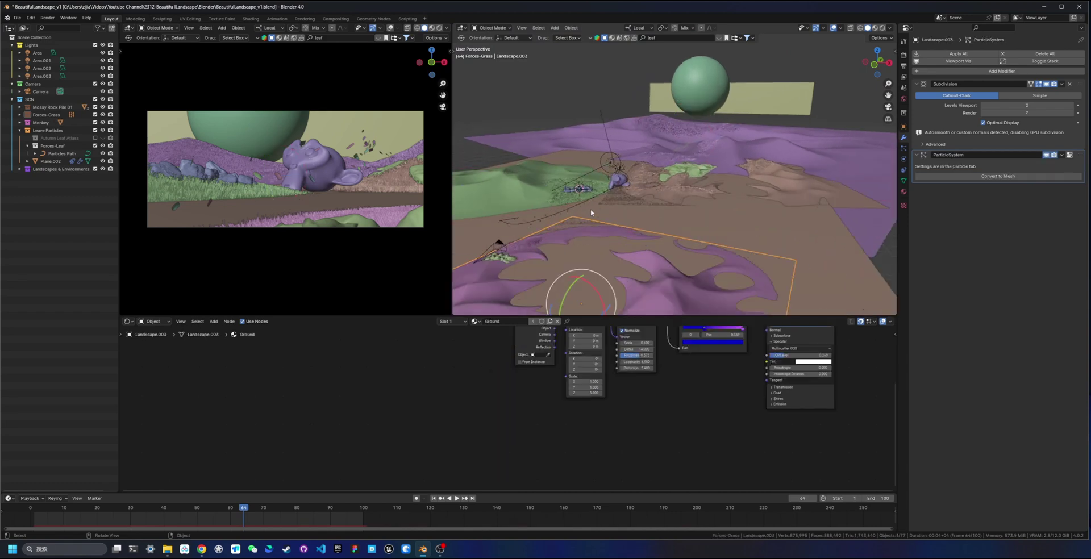
pyautogui.keyDown('shift'); pyautogui.moveTo(541, 248); pyautogui.dragTo(638, 226, button='middle'); pyautogui.keyUp('shift')
pyautogui.scroll(2, 609, 260)
pyautogui.keyDown('shift'); pyautogui.moveTo(609, 261); pyautogui.dragTo(713, 213, button='middle'); pyautogui.keyUp('shift')
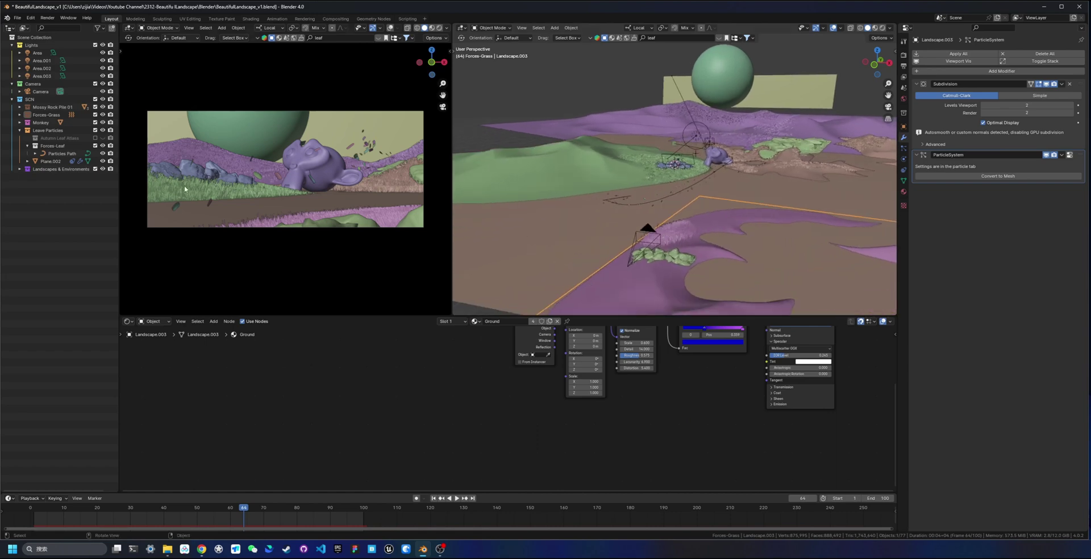
pyautogui.click(669, 165)
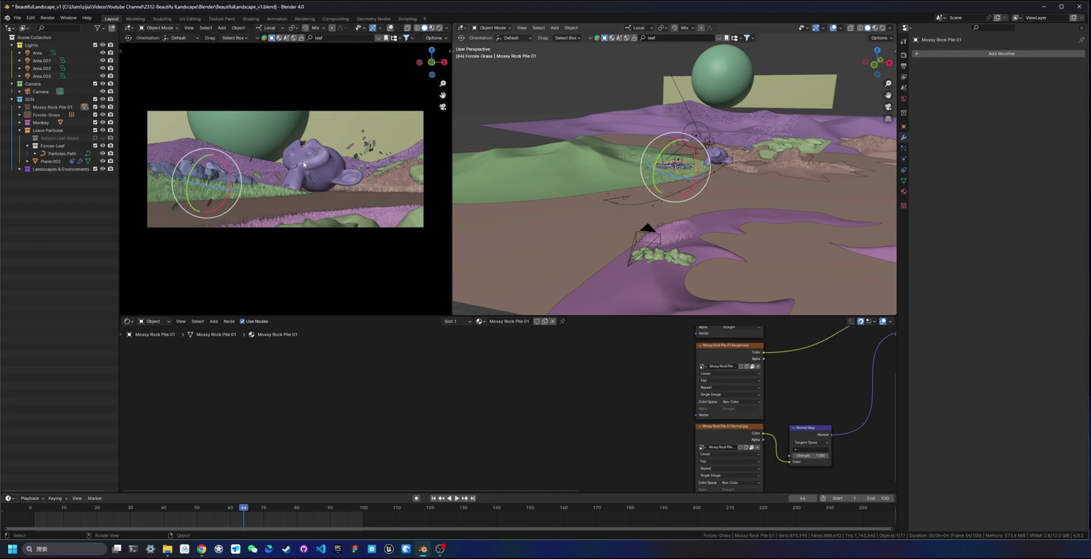
pyautogui.click(708, 68)
# Switch both 3D viewports to rendered shading and clear the selection
pyautogui.press('z')
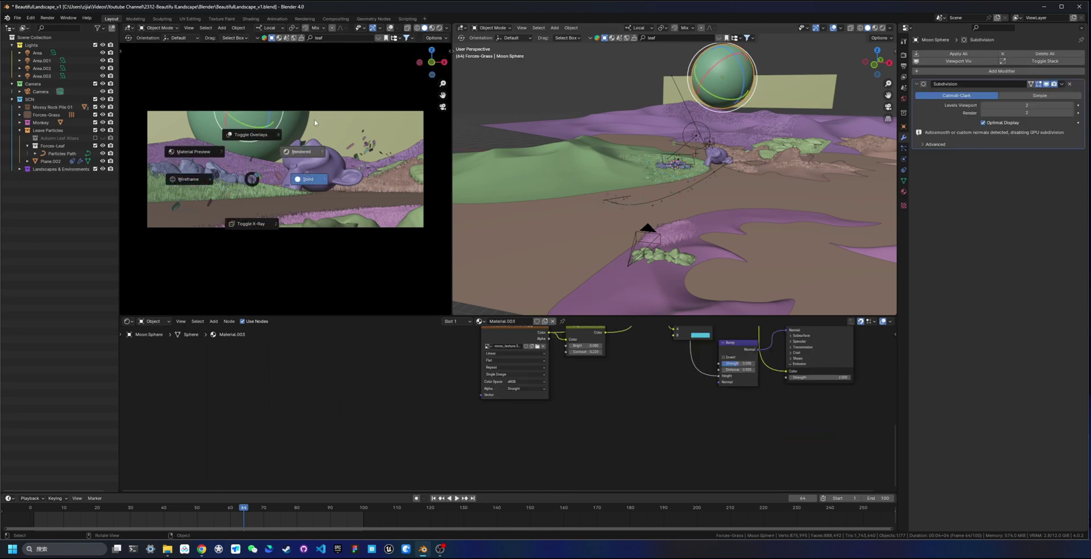
pyautogui.click(314, 137)
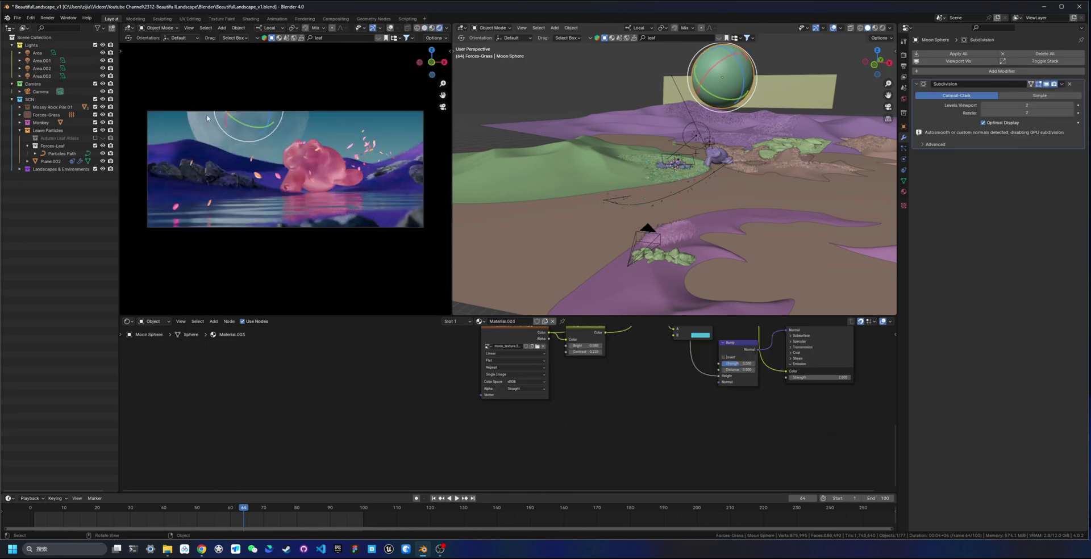
pyautogui.hotkey('alt', 'a')
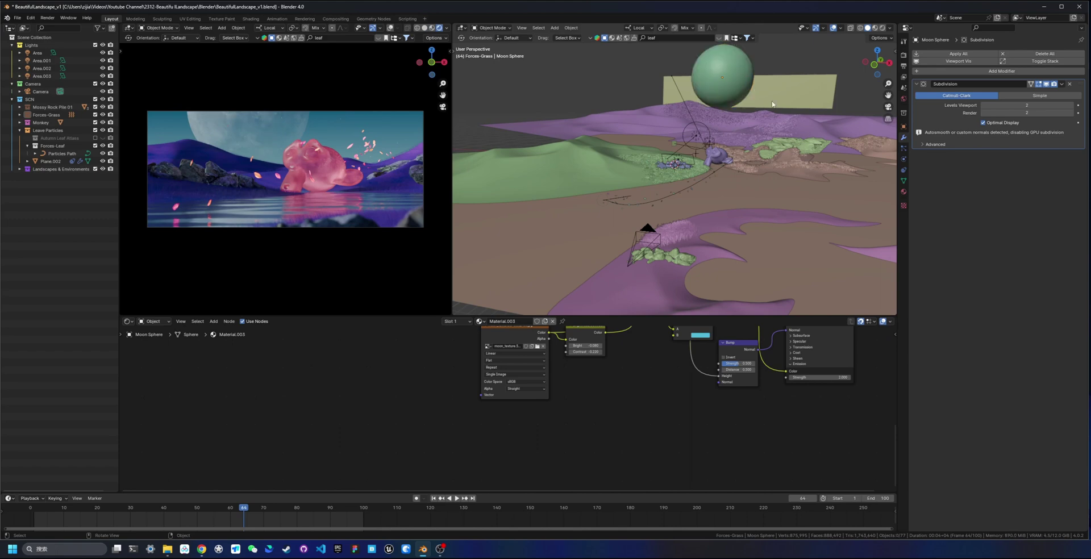
pyautogui.click(883, 28)
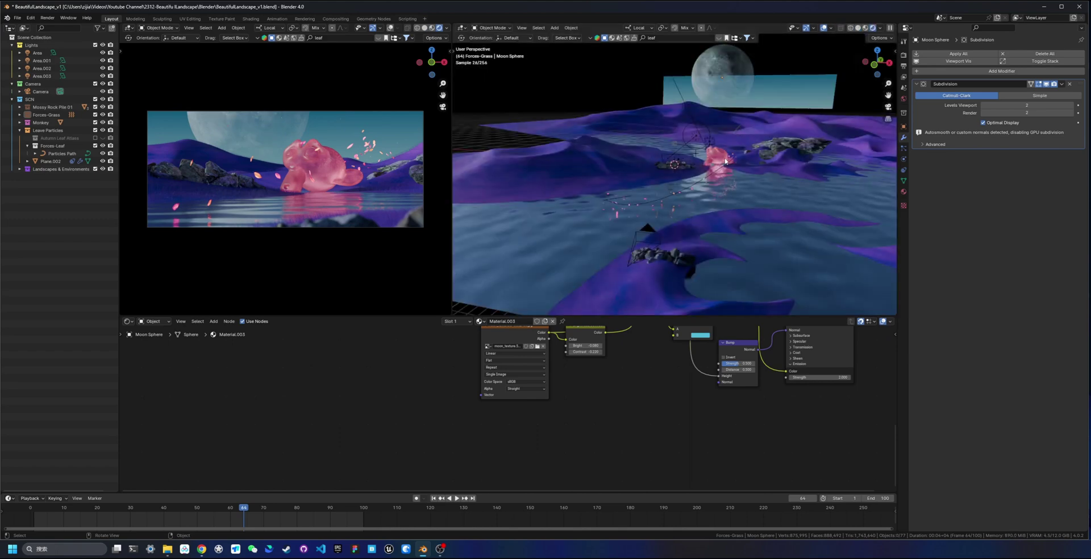
# Examine the water plane's material, previewing its Noise Texture alone before restoring the Principled BSDF output
pyautogui.moveTo(727, 147); pyautogui.dragTo(676, 224, button='middle')
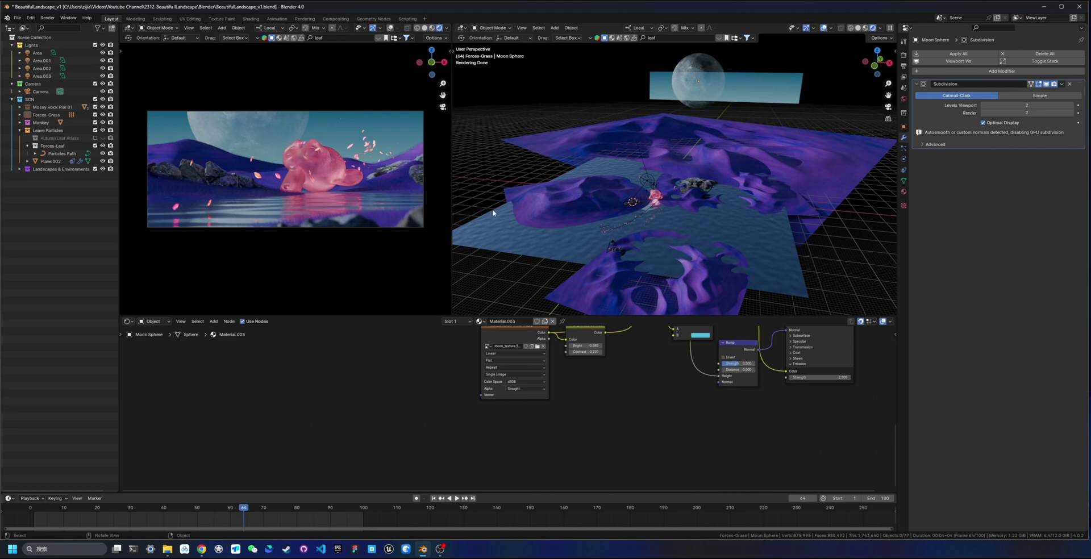
pyautogui.scroll(4, 695, 227)
pyautogui.keyDown('shift'); pyautogui.moveTo(620, 238); pyautogui.dragTo(707, 191, button='middle'); pyautogui.keyUp('shift')
pyautogui.scroll(2, 701, 239)
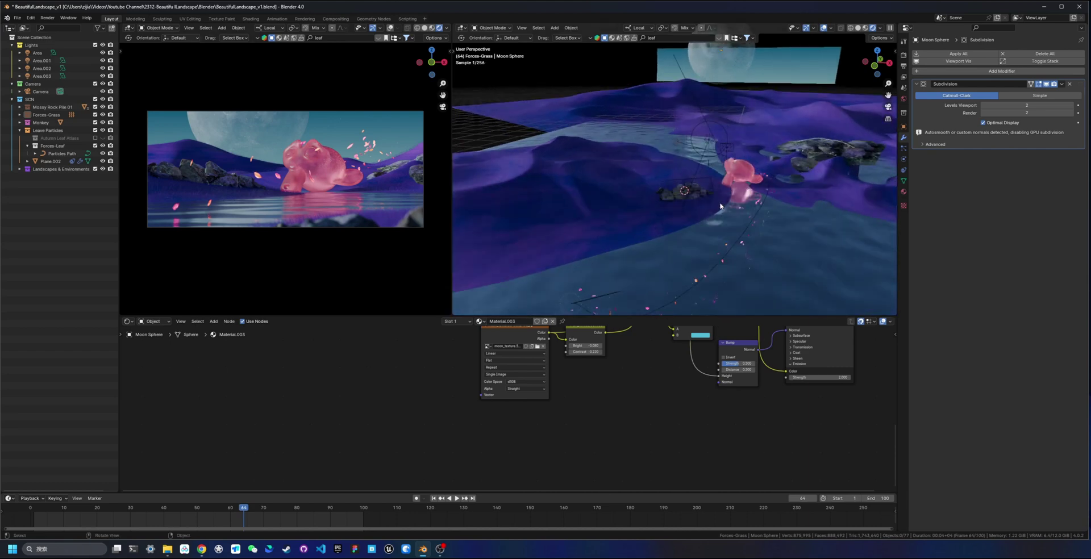
pyautogui.click(701, 239)
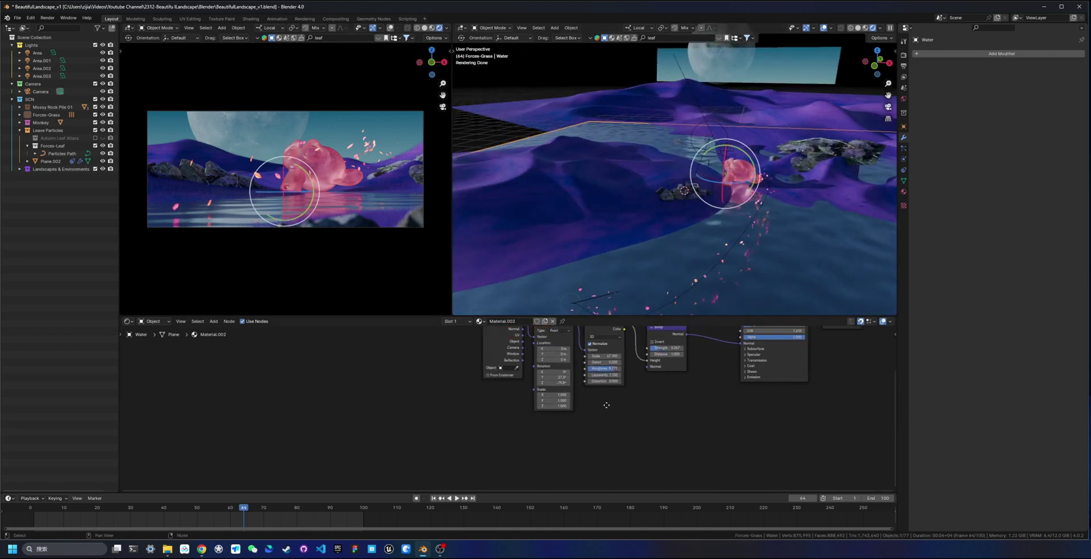
pyautogui.scroll(2, 574, 421)
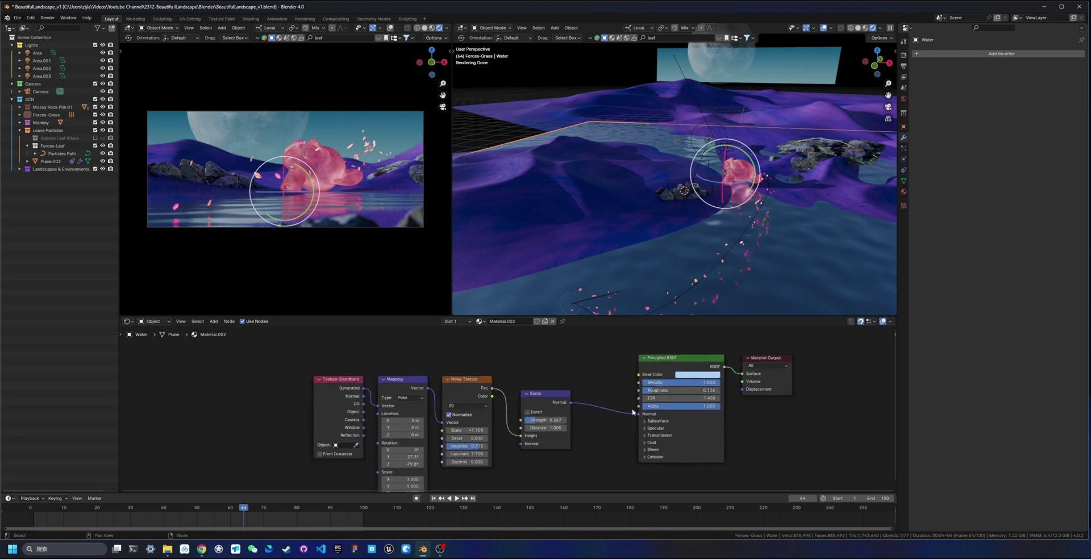
pyautogui.scroll(2, 519, 399)
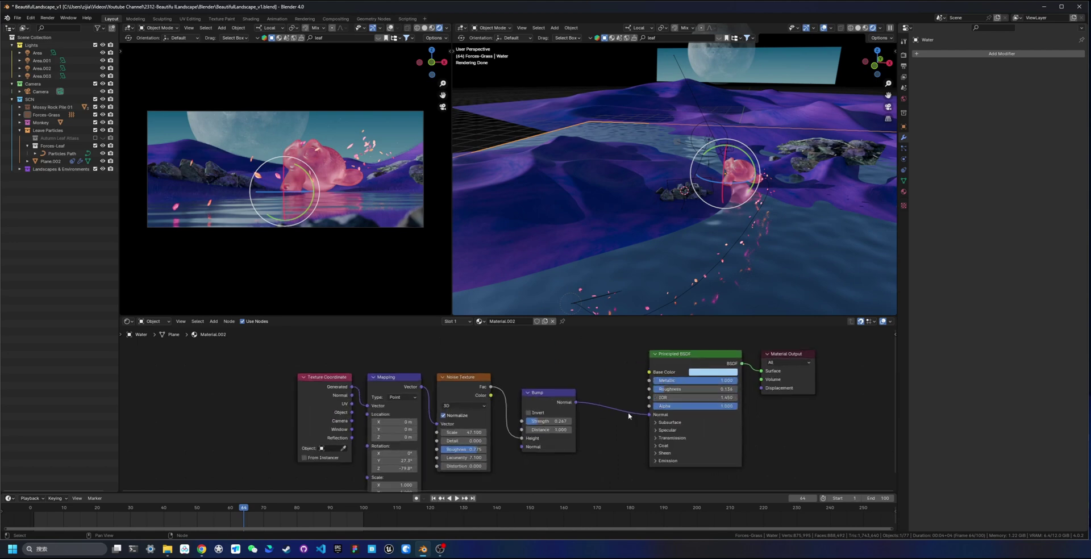
pyautogui.click(456, 383)
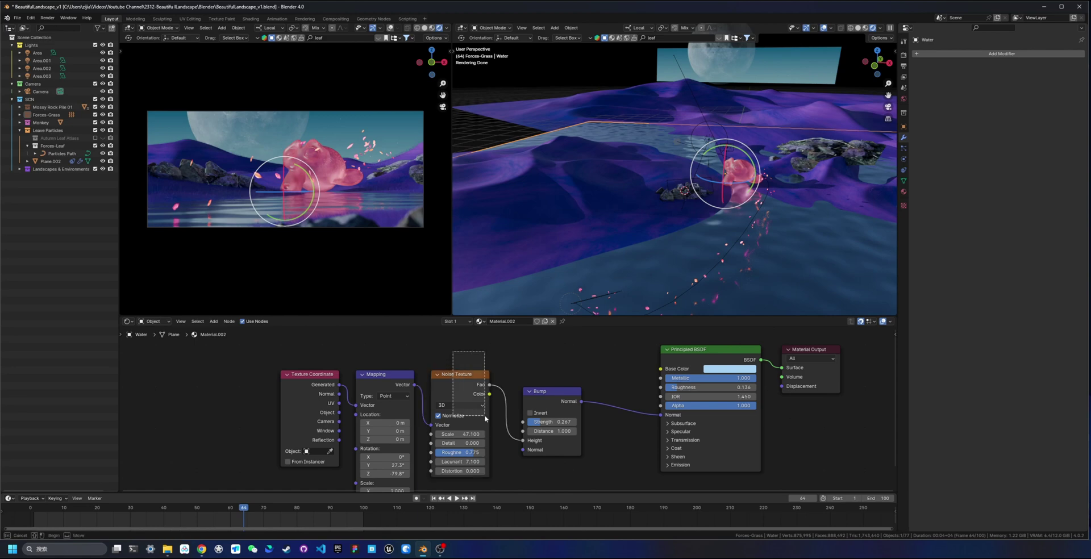
pyautogui.keyDown('ctrl'); pyautogui.keyDown('shift'); pyautogui.click(452, 384); pyautogui.keyUp('shift'); pyautogui.keyUp('ctrl')
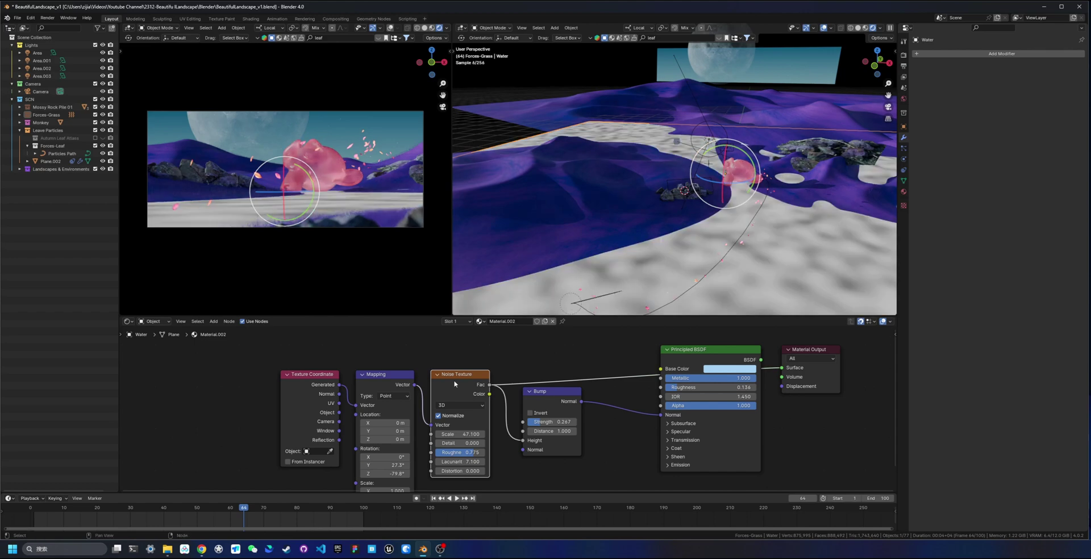
pyautogui.moveTo(746, 239); pyautogui.dragTo(722, 239, button='middle')
pyautogui.keyDown('ctrl'); pyautogui.keyDown('shift'); pyautogui.click(718, 347); pyautogui.keyUp('shift'); pyautogui.keyUp('ctrl')
# Examine the Ground material on the hill beside the rock pile, and deselect the hill
pyautogui.click(680, 190)
pyautogui.scroll(-1, 680, 189)
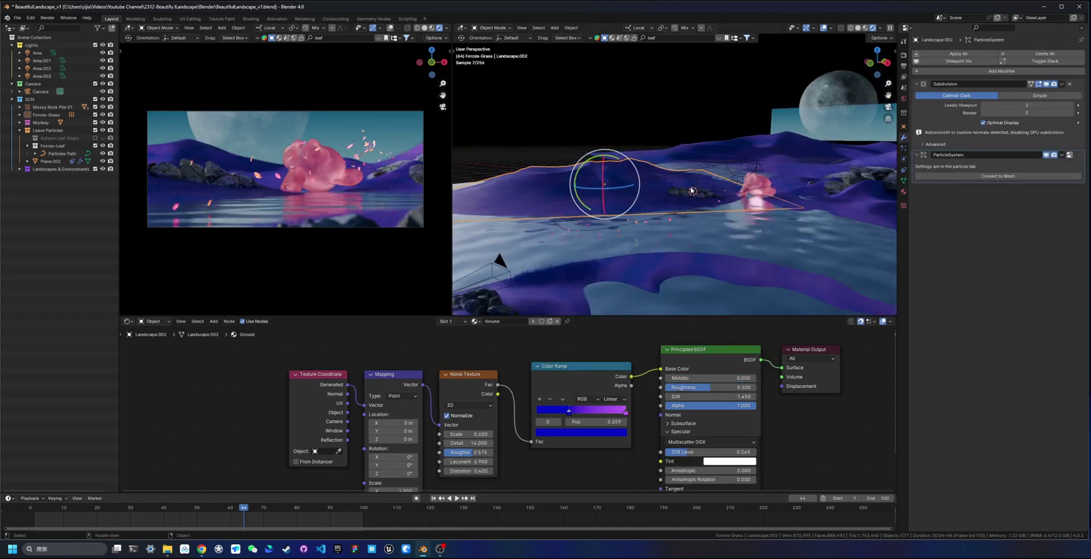
pyautogui.scroll(-2, 680, 190)
pyautogui.click(646, 122)
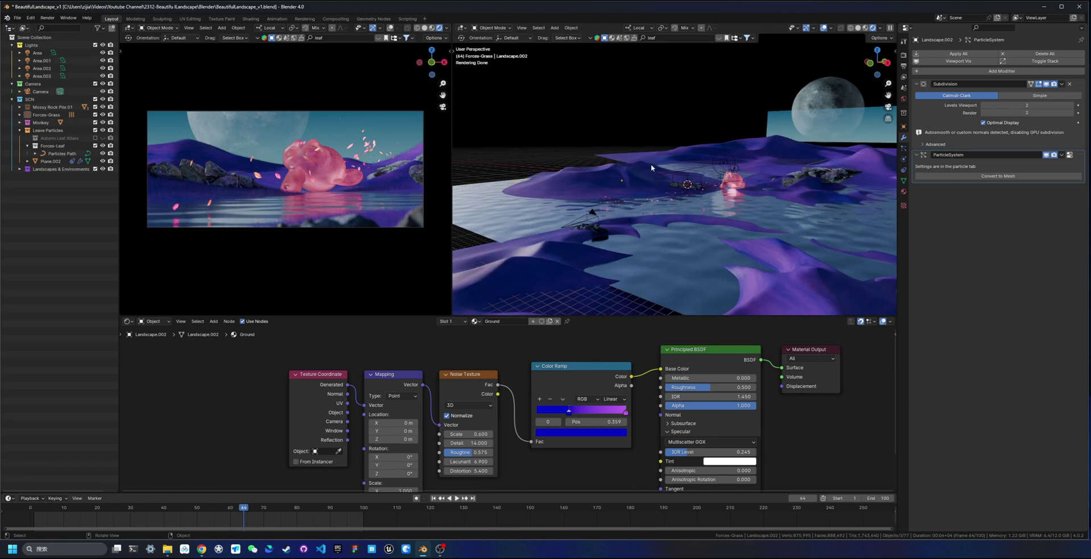
# Search the add-ons in the preferences for "land", view the A.N.T. Landscape details, and close the preferences
pyautogui.hotkey('ctrl', ',')
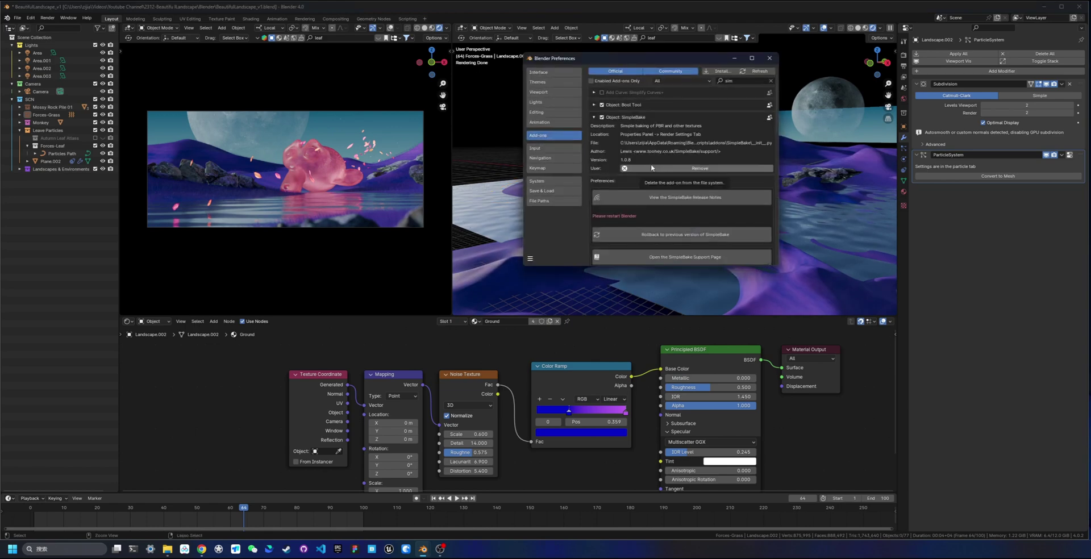
pyautogui.click(743, 80)
pyautogui.press('BackSpace')
pyautogui.press('BackSpace')
pyautogui.press('BackSpace')
pyautogui.write('land')
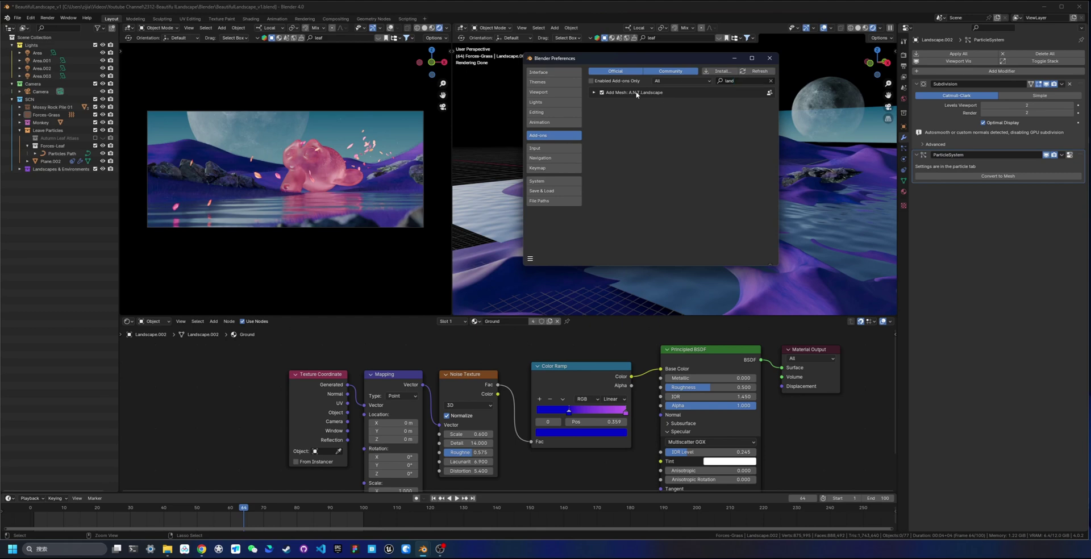
pyautogui.click(593, 92)
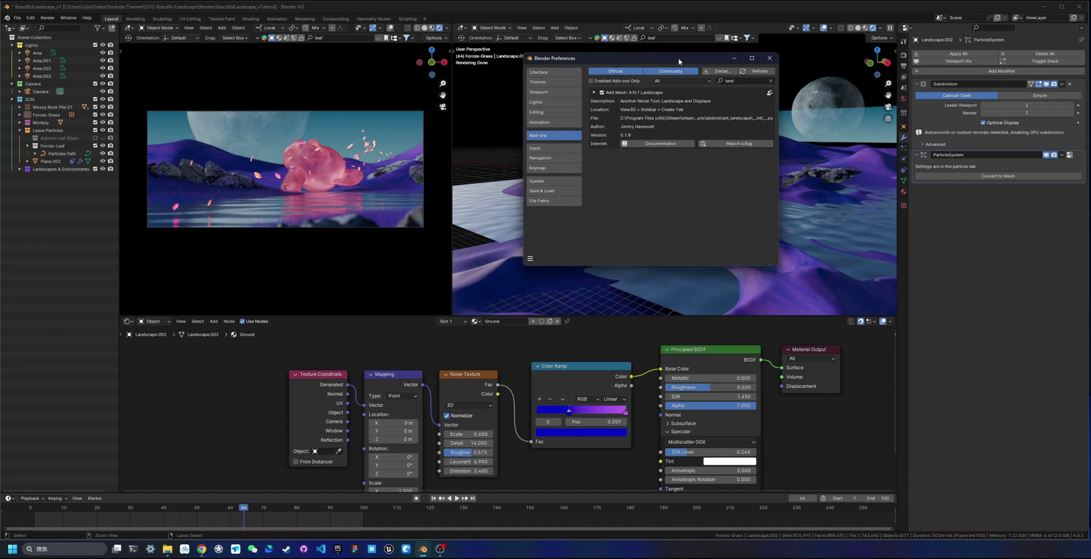
pyautogui.click(732, 83)
pyautogui.click(638, 92)
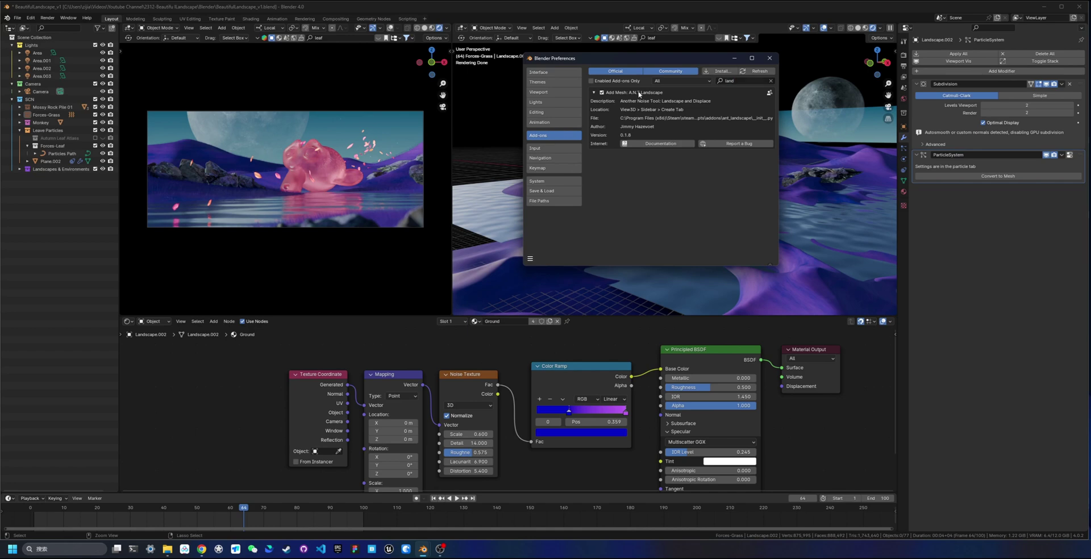
pyautogui.click(769, 58)
# Add a Landscape mesh to the scene and frame it among the rocks
pyautogui.hotkey('shift', 'a')
pyautogui.moveTo(697, 172)
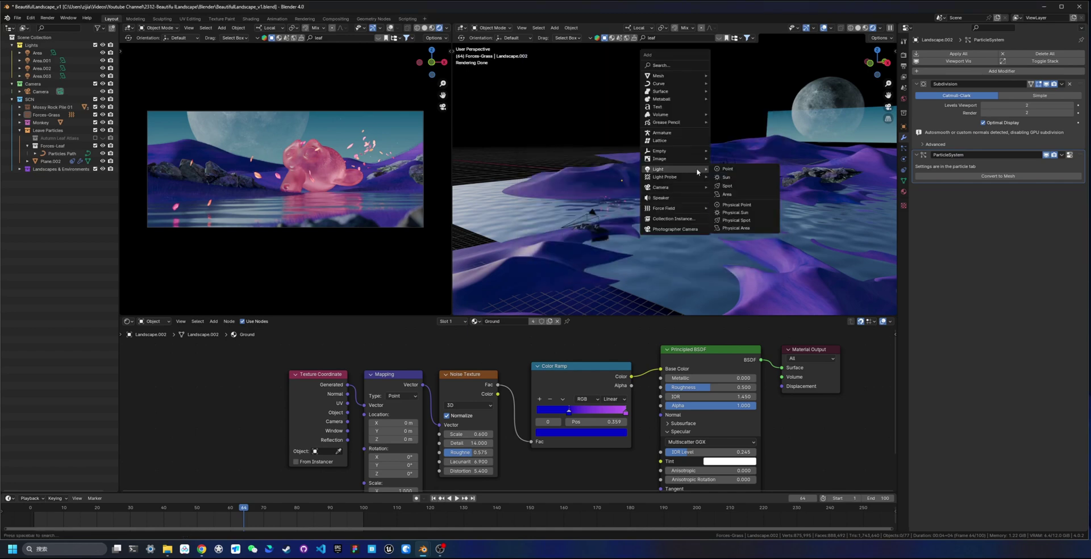
pyautogui.moveTo(688, 74)
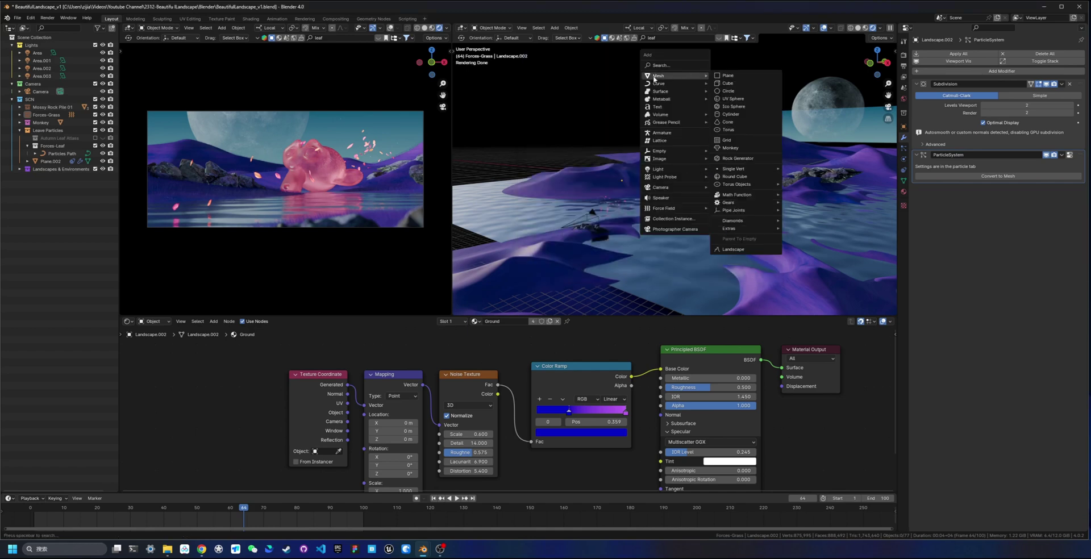
pyautogui.click(735, 250)
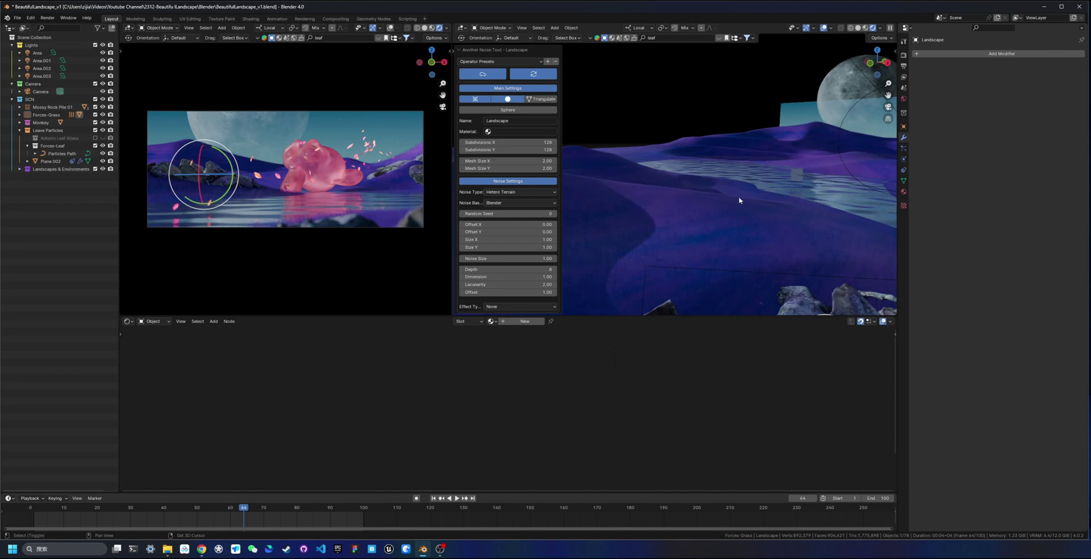
pyautogui.keyDown('shift'); pyautogui.moveTo(739, 201); pyautogui.dragTo(535, 162, button='middle'); pyautogui.keyUp('shift')
pyautogui.scroll(2, 682, 190)
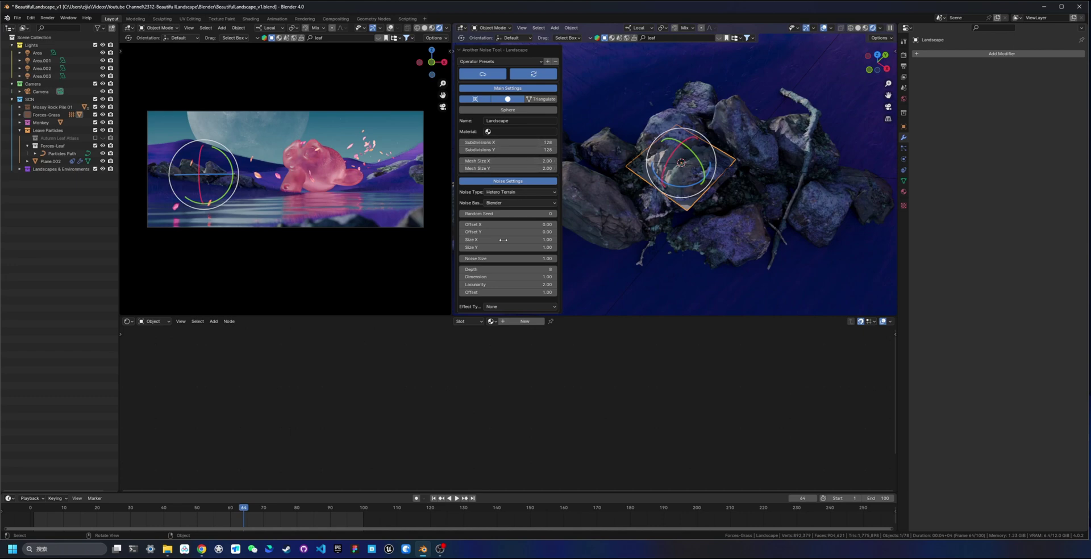
# Review the new landscape's noise and displacement settings and apply the dunes operator preset
pyautogui.scroll(-7, 497, 257)
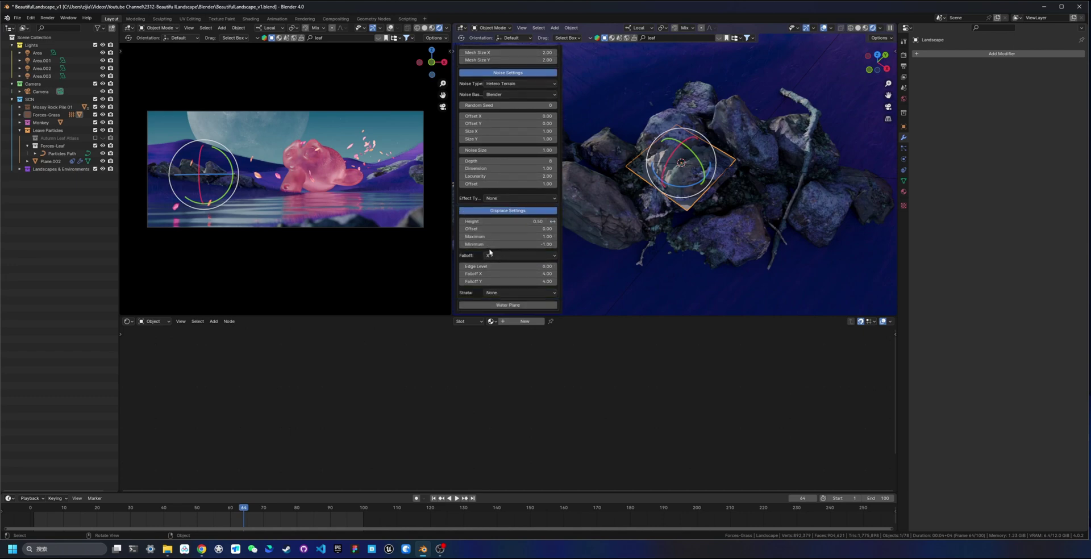
pyautogui.scroll(7, 497, 263)
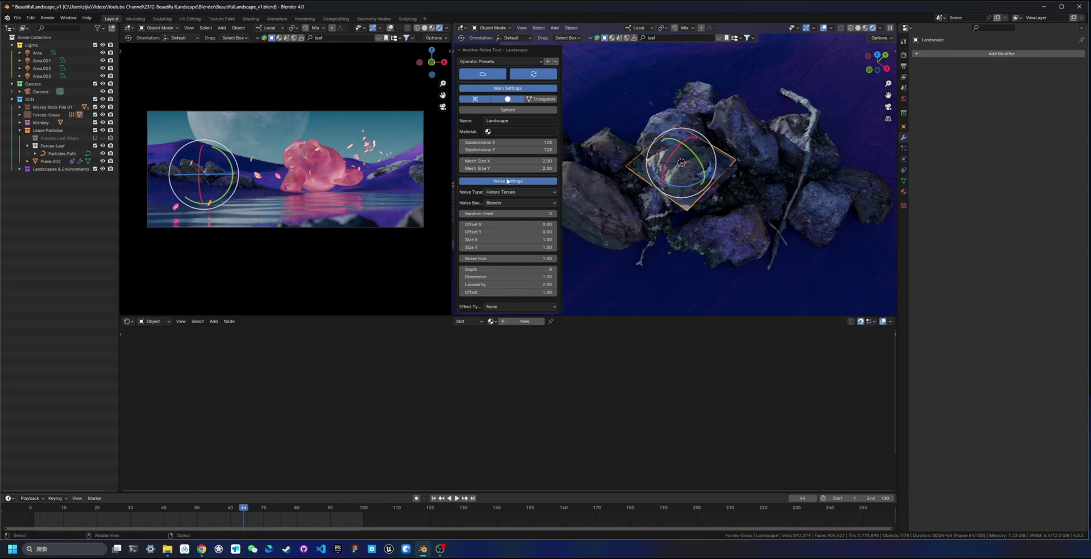
pyautogui.click(479, 62)
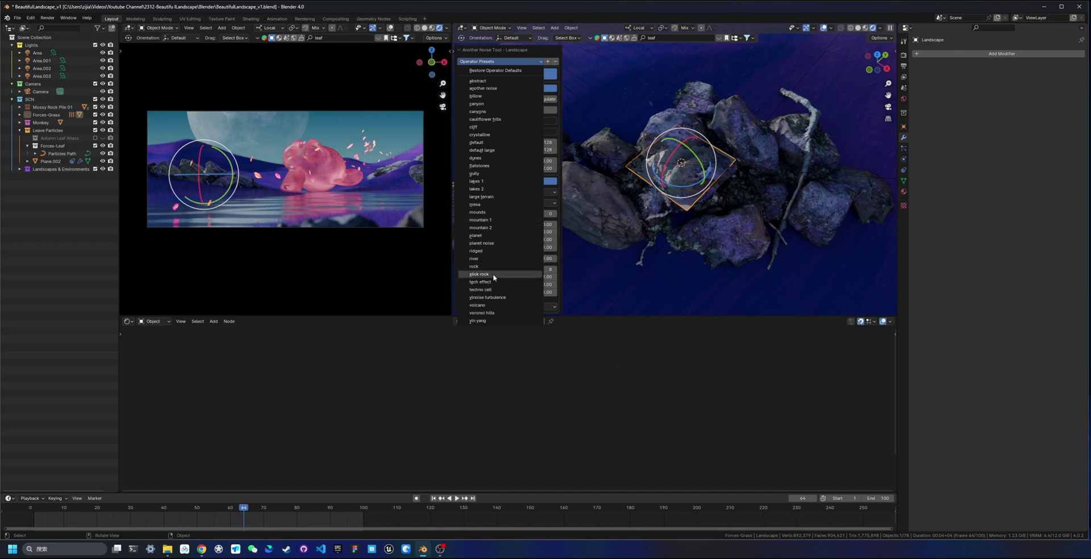
pyautogui.click(476, 159)
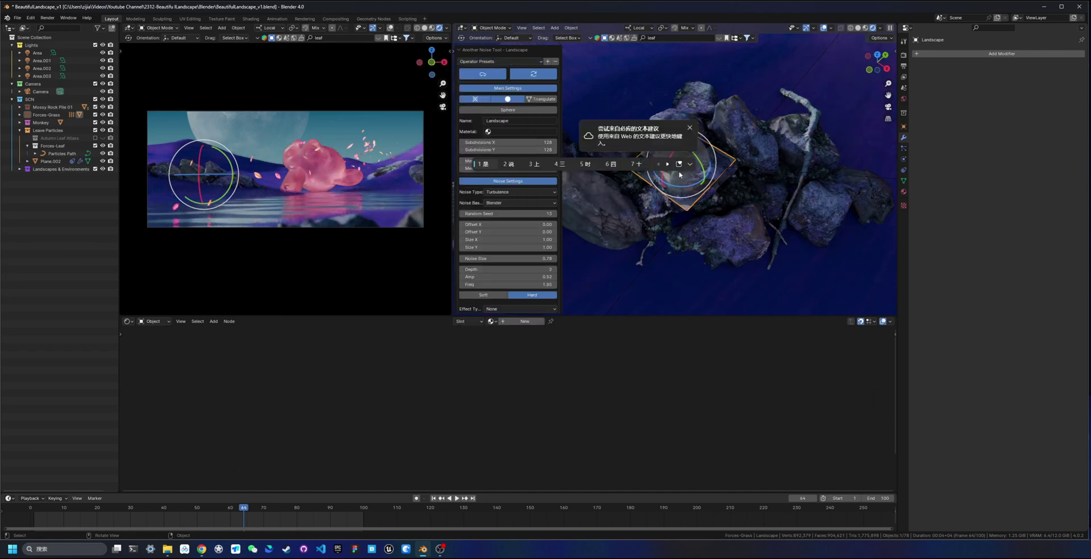
# Raise the new landscape about 5.7 m along its local Z axis, above the rock pile
pyautogui.press('shift')
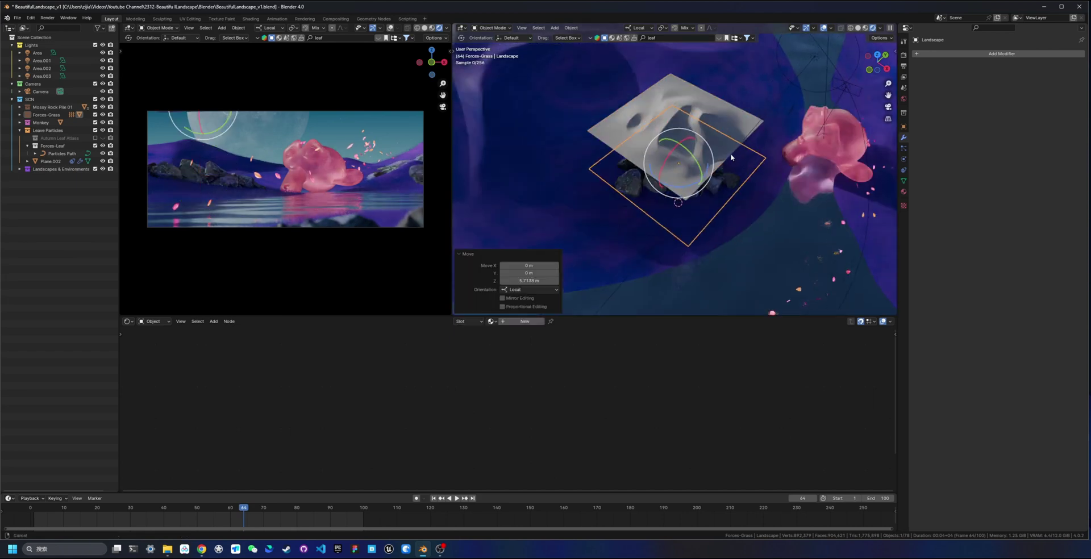
pyautogui.scroll(3, 694, 180)
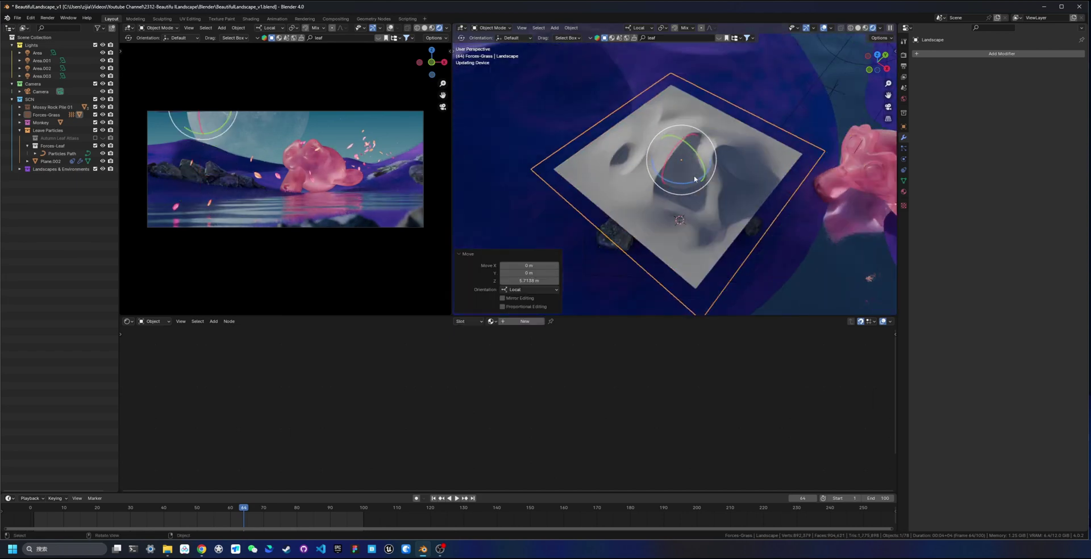
pyautogui.moveTo(712, 182); pyautogui.dragTo(770, 136, button='middle')
# Show the viewport's Landscape, Landscape Tools, Main, Noise and Displace settings for the new mesh
pyautogui.press('n')
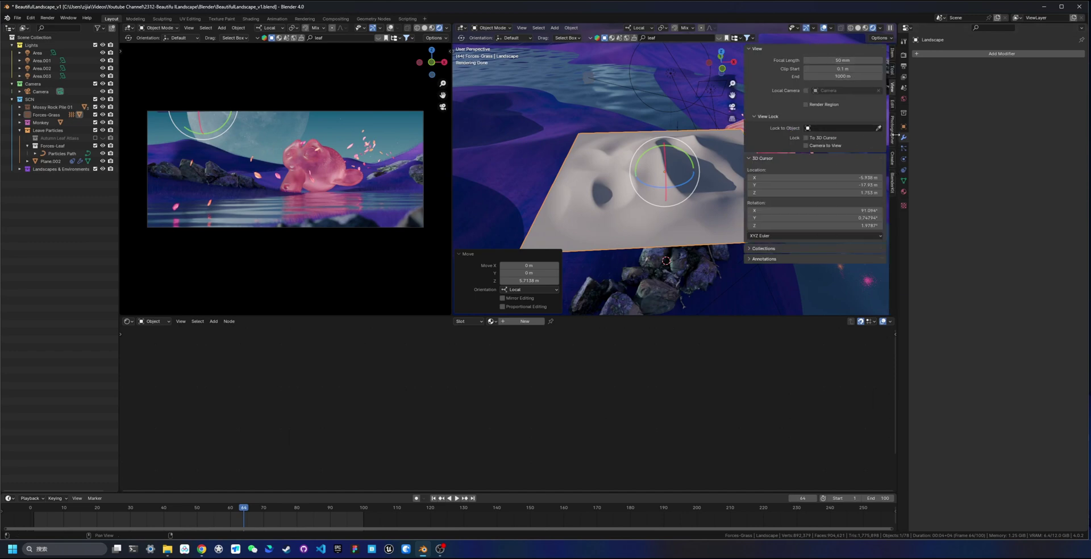
pyautogui.click(894, 181)
pyautogui.click(893, 158)
pyautogui.click(894, 130)
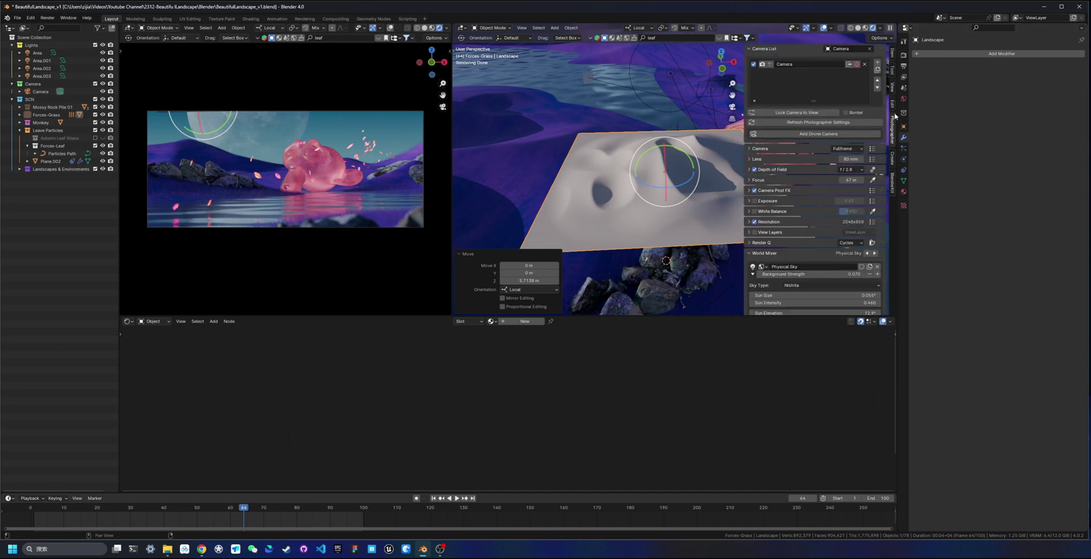
pyautogui.click(894, 93)
pyautogui.click(892, 129)
pyautogui.click(892, 159)
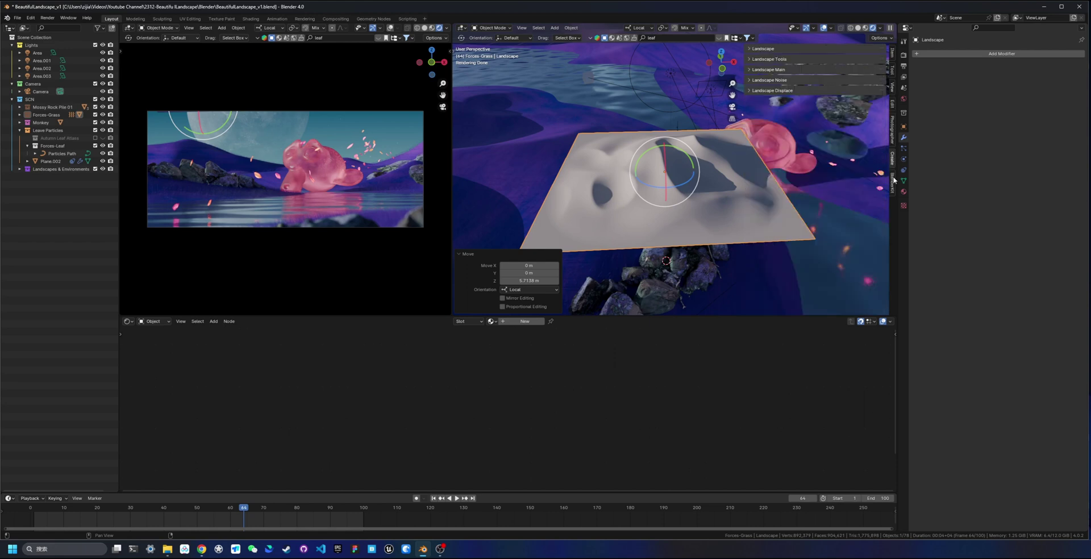
# Expand the Landscape, Landscape Tools, Landscape Main and Landscape Noise settings of the new mesh for review
pyautogui.click(892, 183)
pyautogui.click(894, 159)
pyautogui.click(894, 134)
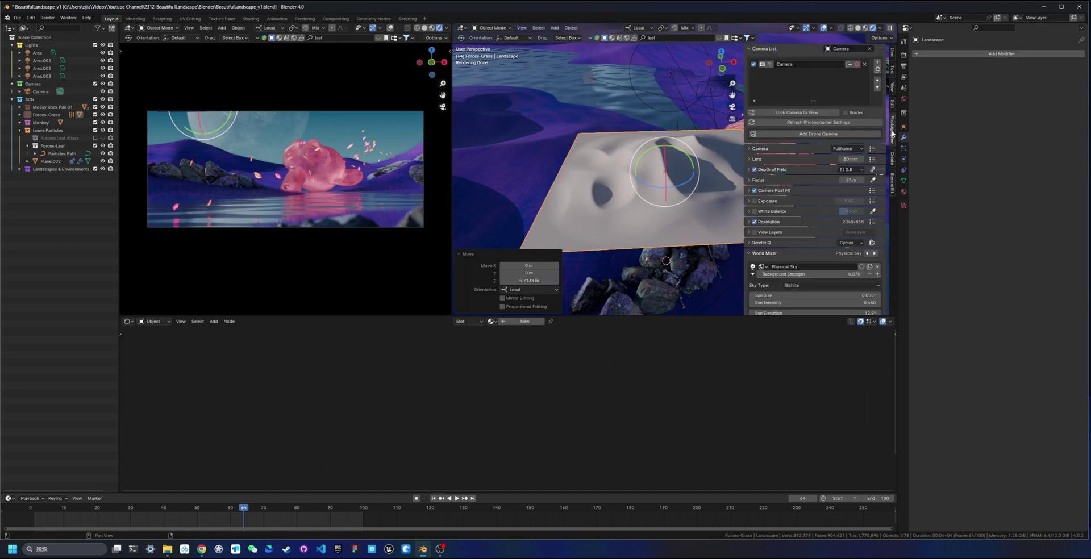
pyautogui.click(892, 158)
pyautogui.click(751, 59)
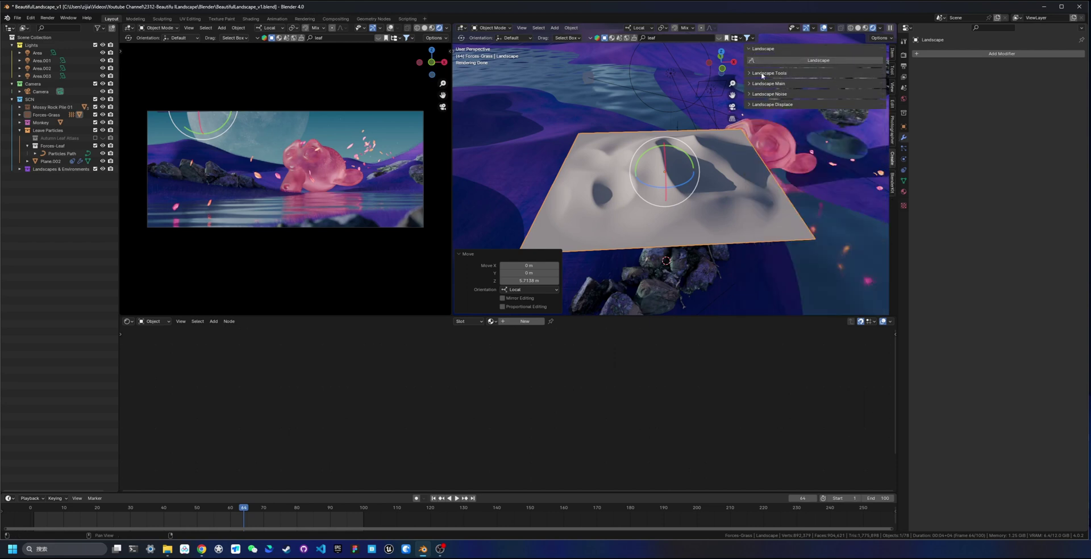
pyautogui.click(762, 48)
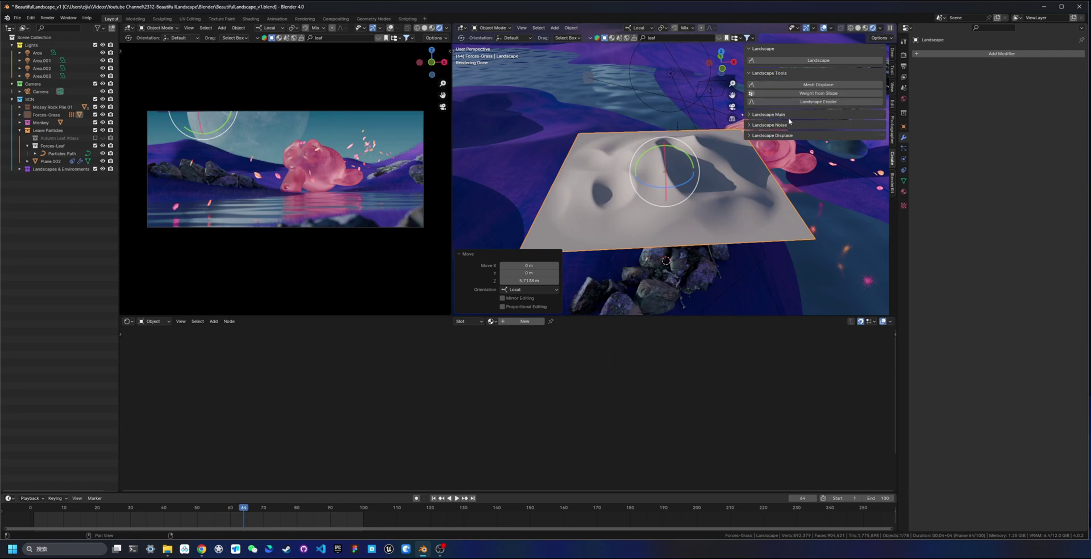
pyautogui.click(767, 114)
pyautogui.click(765, 216)
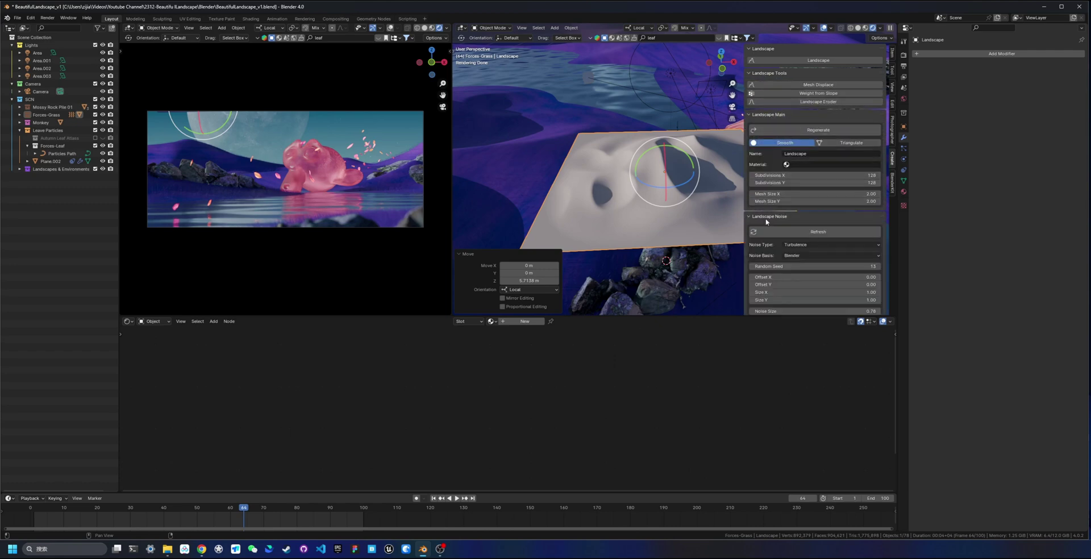
# Refresh the landscape's noise and displacement, and examine its expanded Landscape Displace settings
pyautogui.scroll(-3, 773, 221)
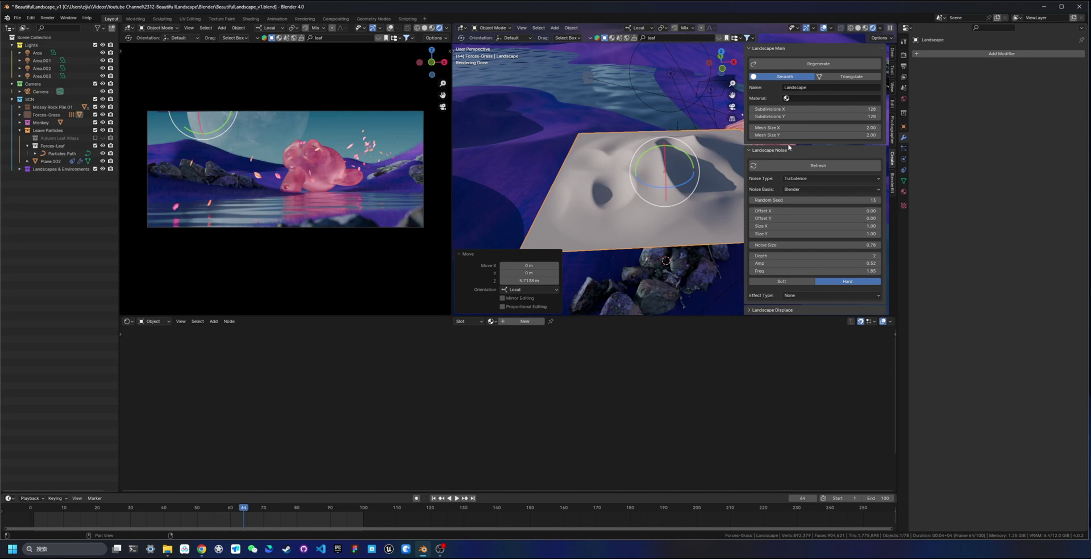
pyautogui.click(782, 165)
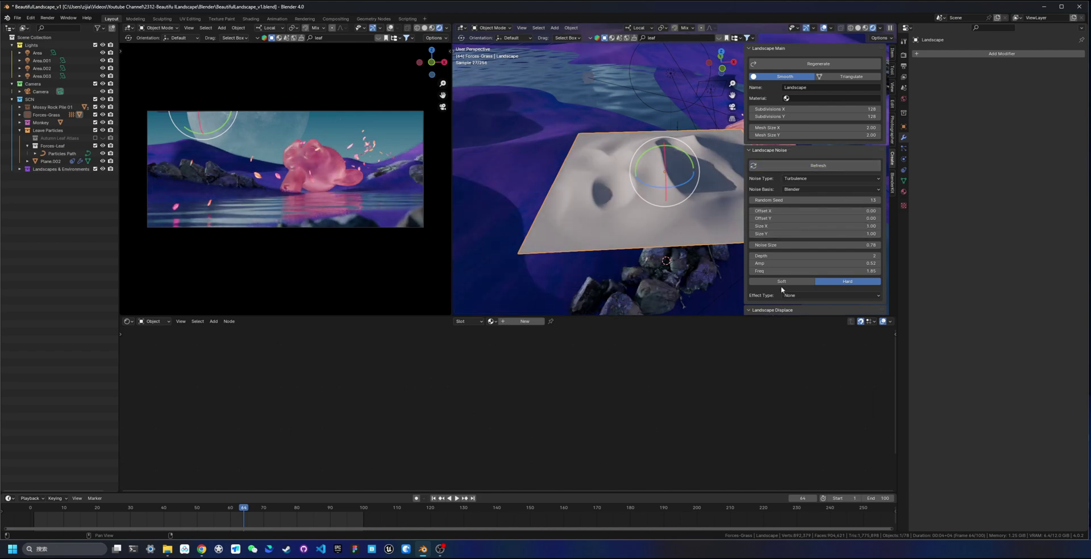
pyautogui.click(764, 310)
pyautogui.scroll(-5, 796, 239)
pyautogui.click(795, 211)
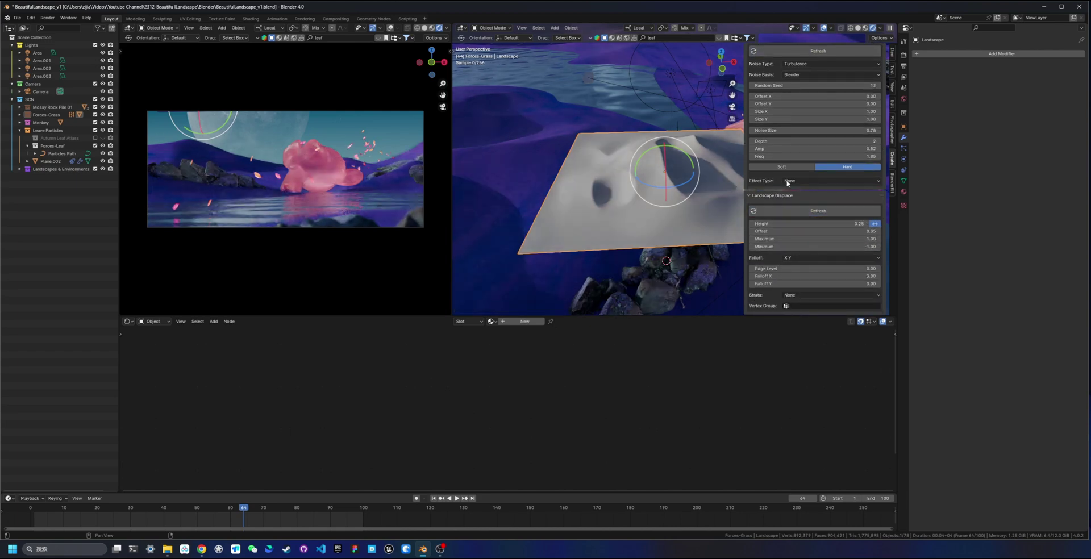
pyautogui.scroll(8, 787, 193)
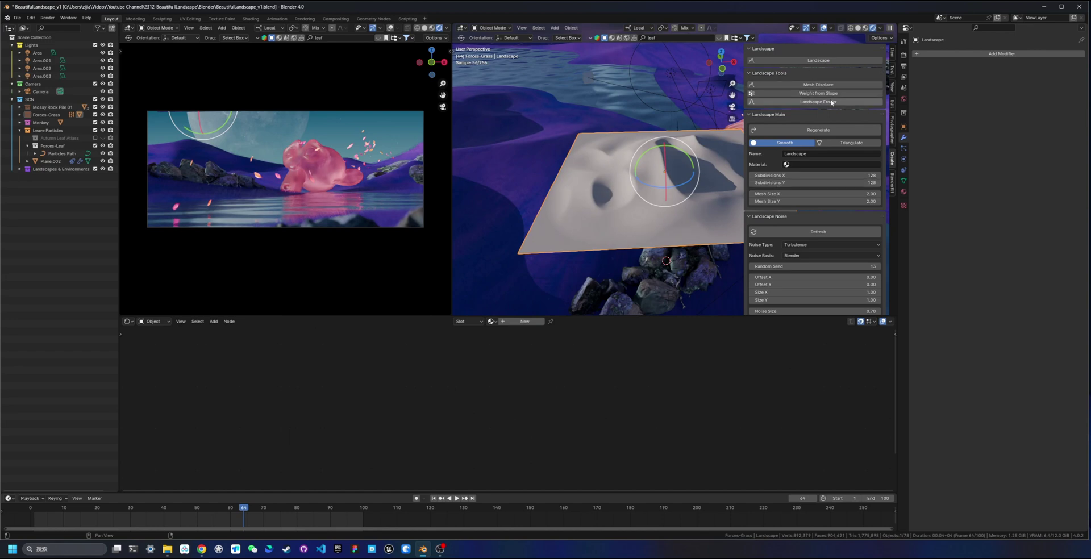
pyautogui.scroll(-3, 794, 189)
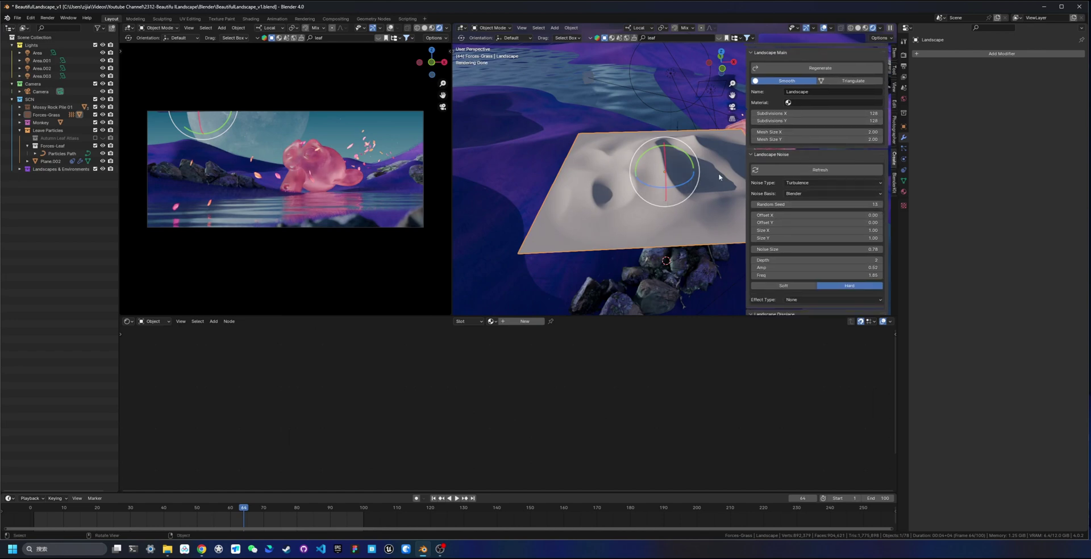
# Scale the new landscape up uniformly by about 6.9 and apply its scale
pyautogui.press('n')
pyautogui.scroll(-4, 719, 183)
pyautogui.press('s')
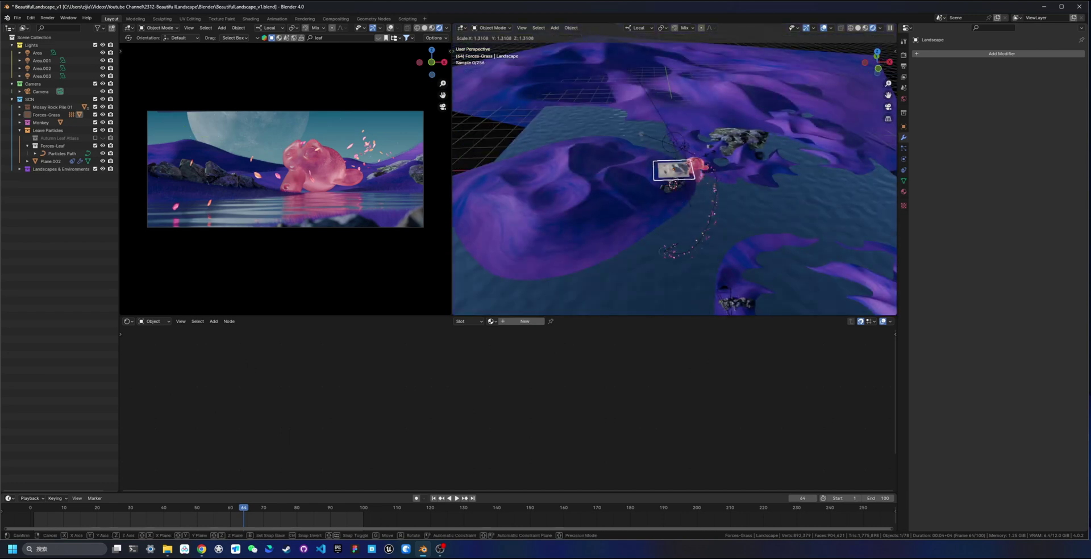
pyautogui.click(865, 84)
pyautogui.hotkey('ctrl', 'a')
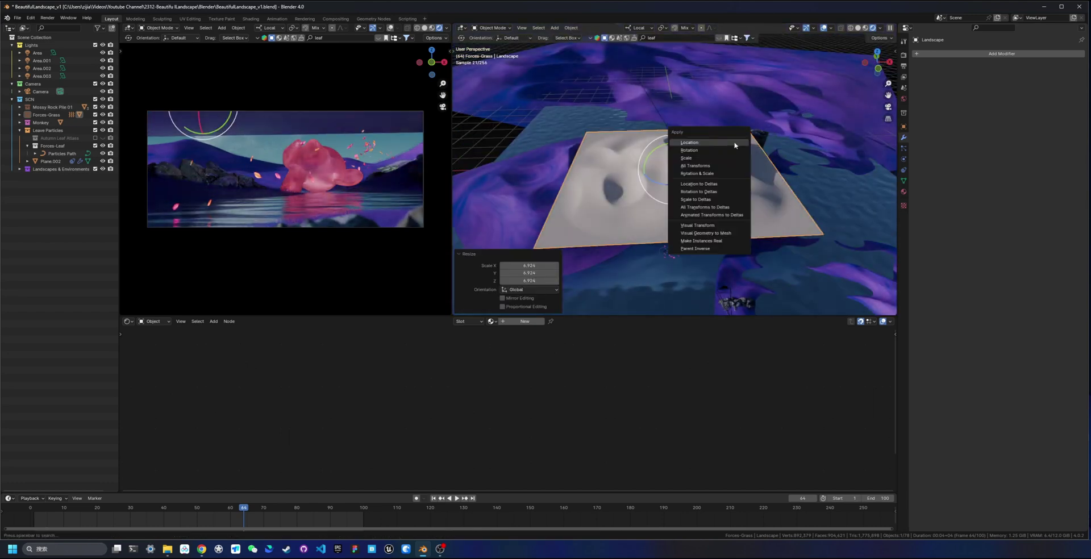
pyautogui.click(690, 159)
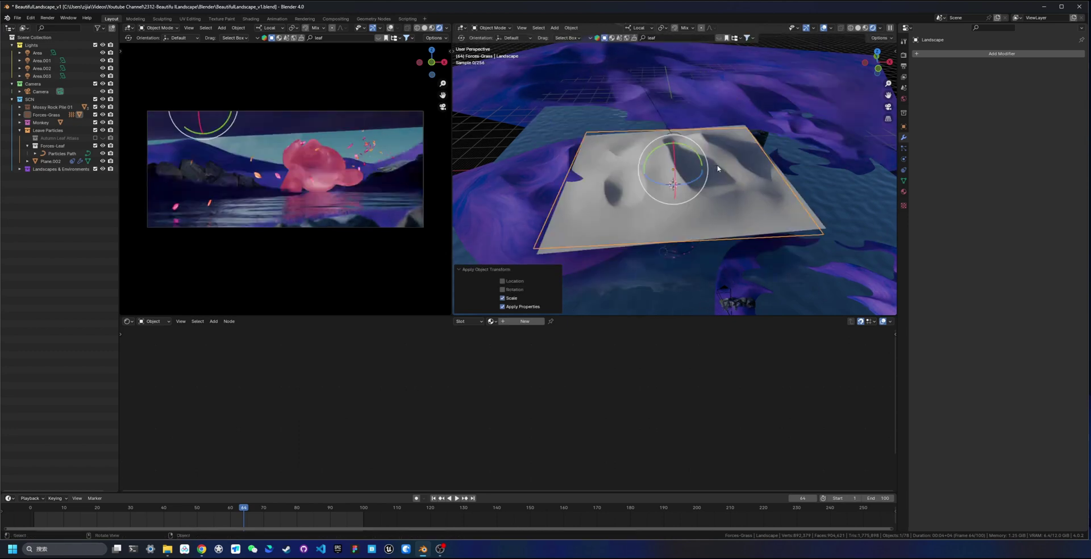
# Delete the demo landscape, select the purple hill beside the water, and view the whole scene toward the moon
pyautogui.press('Delete')
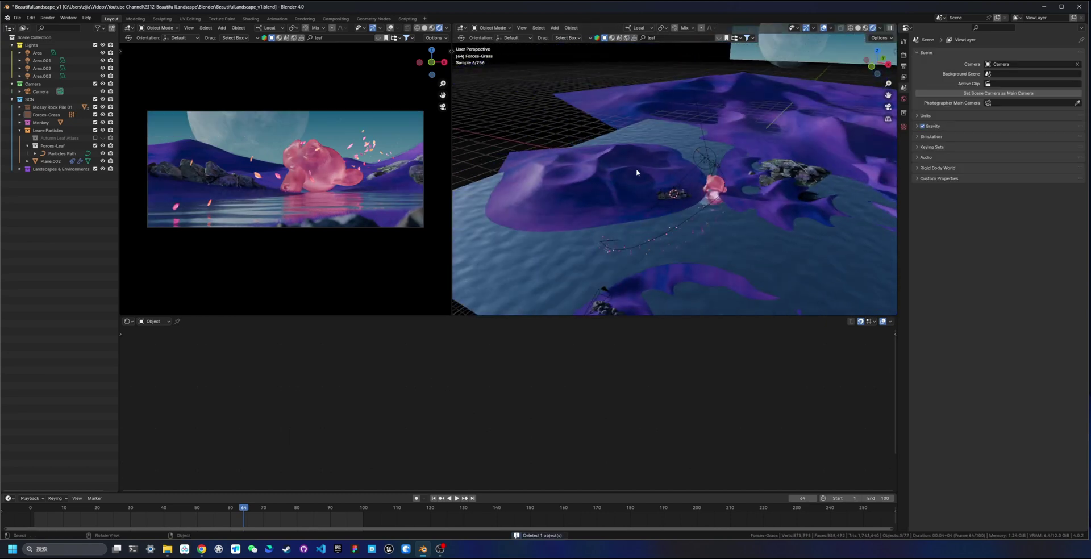
pyautogui.click(636, 172)
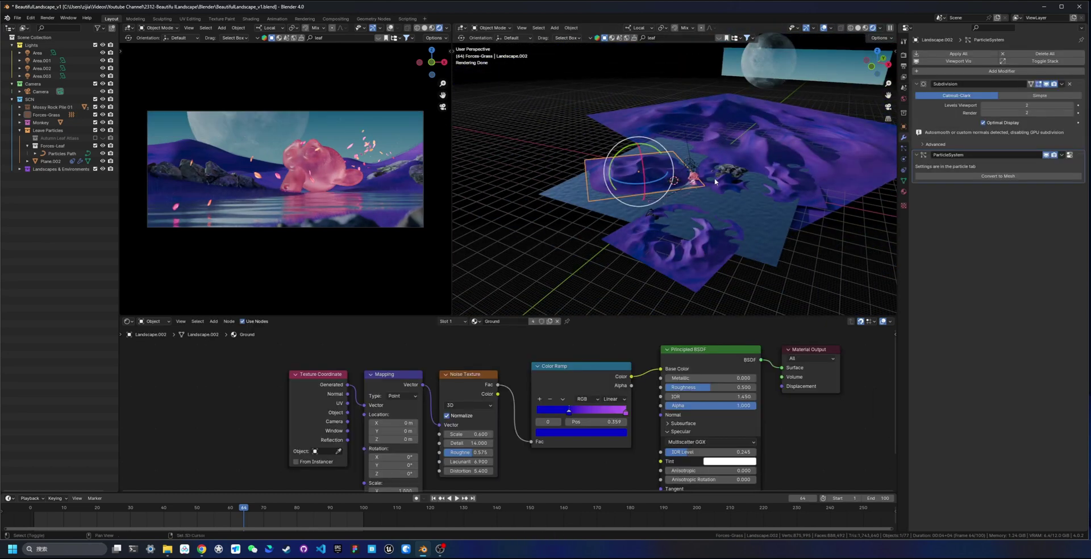
pyautogui.moveTo(724, 176); pyautogui.dragTo(310, 160, button='middle')
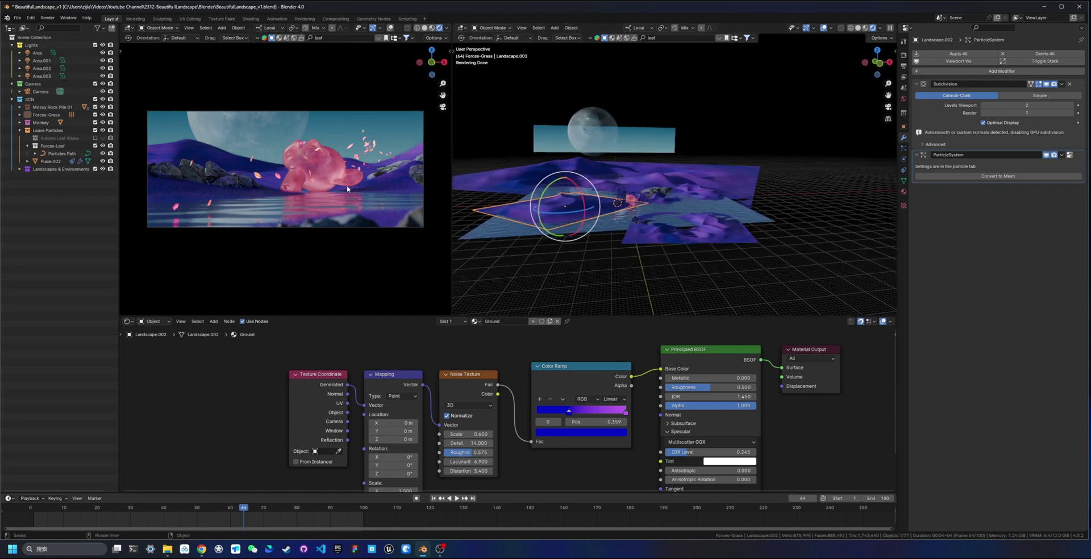
# Try reshaping the background hills with the Grab brush in Sculpt Mode, and undo the stroke and mode change
pyautogui.click(180, 152)
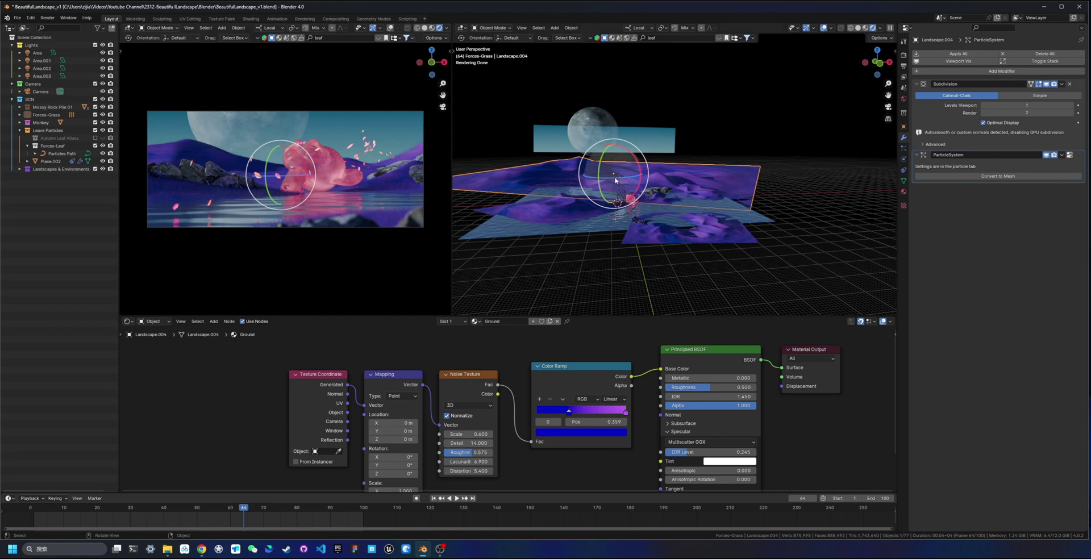
pyautogui.hotkey('ctrl', 'Tab')
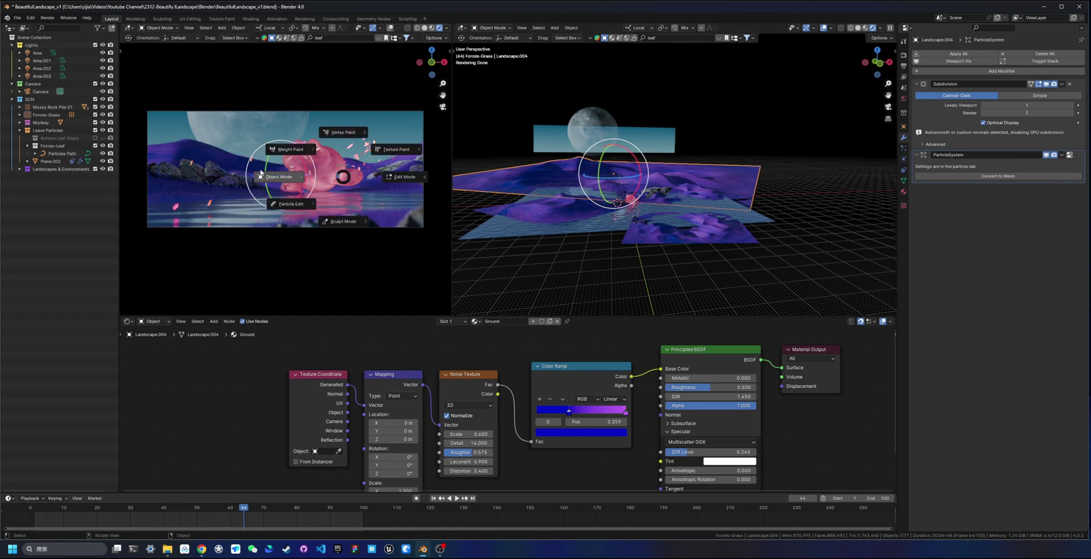
pyautogui.click(345, 223)
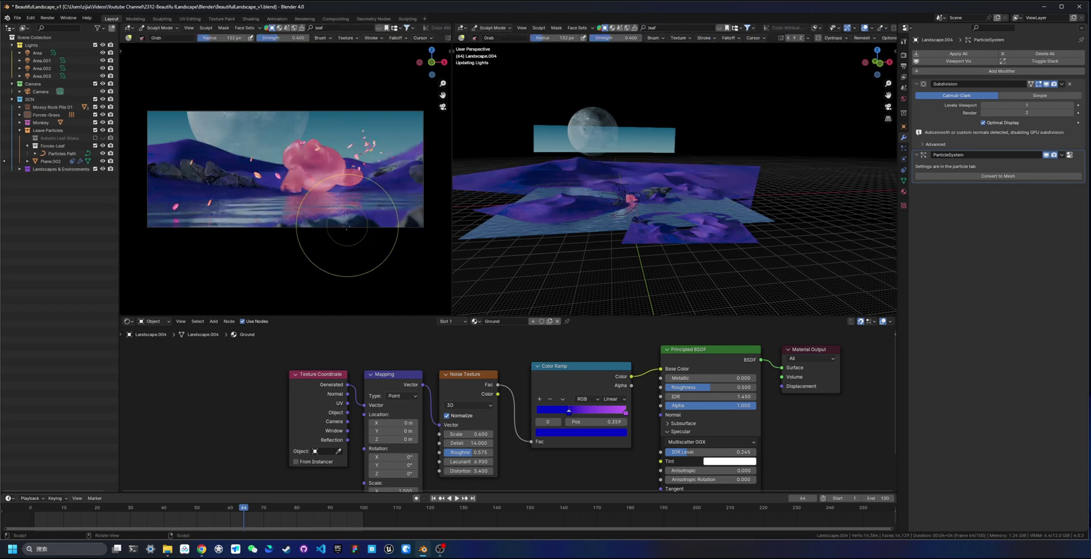
pyautogui.moveTo(190, 143); pyautogui.dragTo(170, 113)
pyautogui.hotkey('ctrl', 'z')
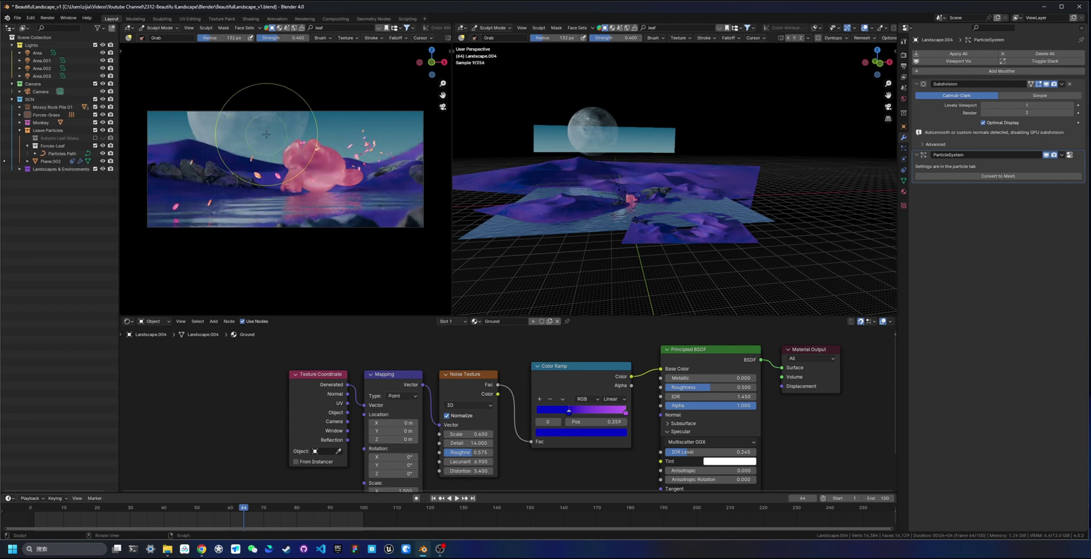
pyautogui.hotkey('ctrl', 'z')
# Select the Moon Sphere and show the complete node tree of its Material.003
pyautogui.moveTo(644, 185)
pyautogui.mouseDown(button='middle')
pyautogui.moveTo(605, 212)
pyautogui.moveTo(723, 191)
pyautogui.moveTo(738, 178)
pyautogui.mouseUp(button='middle')
pyautogui.scroll(2, 619, 213)
pyautogui.click(734, 74)
pyautogui.keyDown('shift'); pyautogui.moveTo(731, 131); pyautogui.dragTo(670, 153, button='middle'); pyautogui.keyUp('shift')
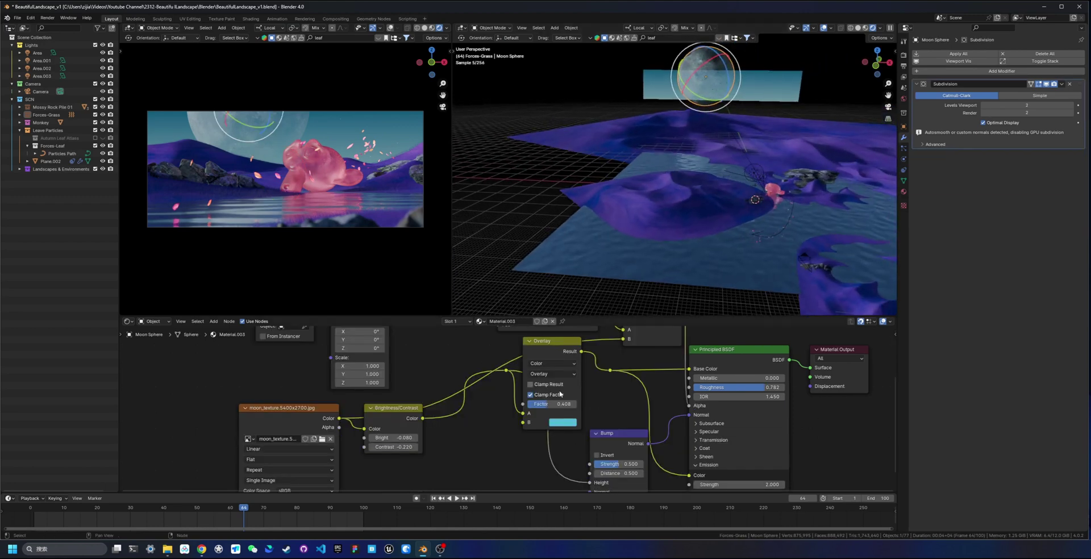
pyautogui.press('Home')
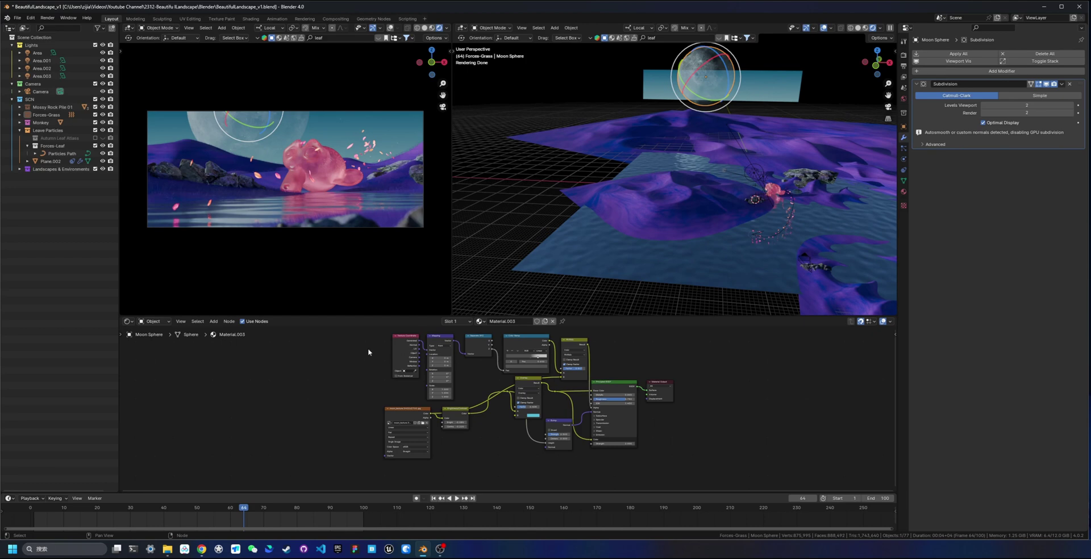
# Preview the moon image texture on the sphere and display moon_texture.5400x2700.jpg in an Image Editor beside the node tree
pyautogui.click(403, 414)
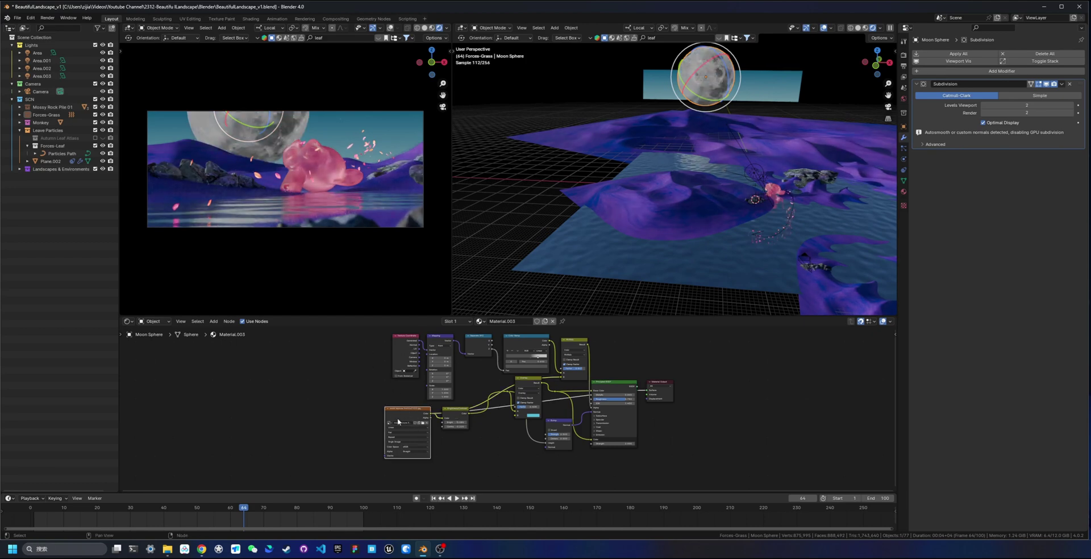
pyautogui.moveTo(121, 318); pyautogui.dragTo(414, 369)
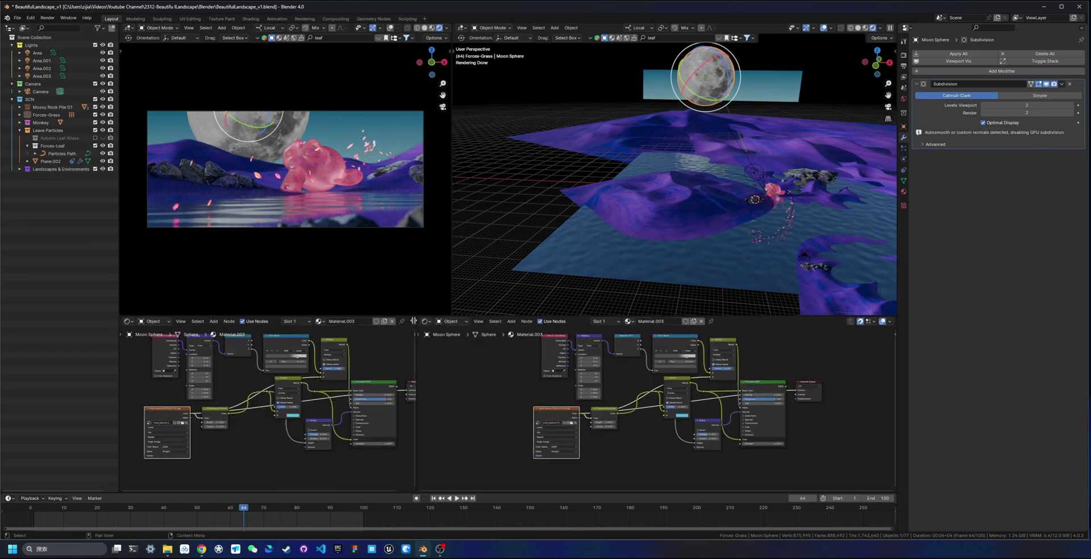
pyautogui.click(127, 321)
pyautogui.scroll(2, 267, 404)
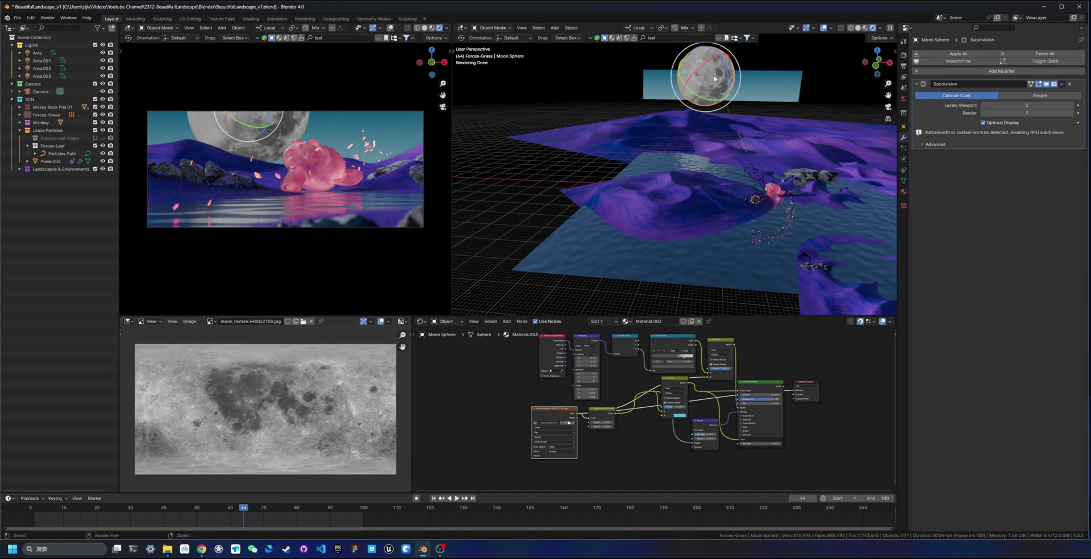
# Preview the Overlay mix and Bump node outputs of the moon material on the sphere
pyautogui.scroll(2, 529, 408)
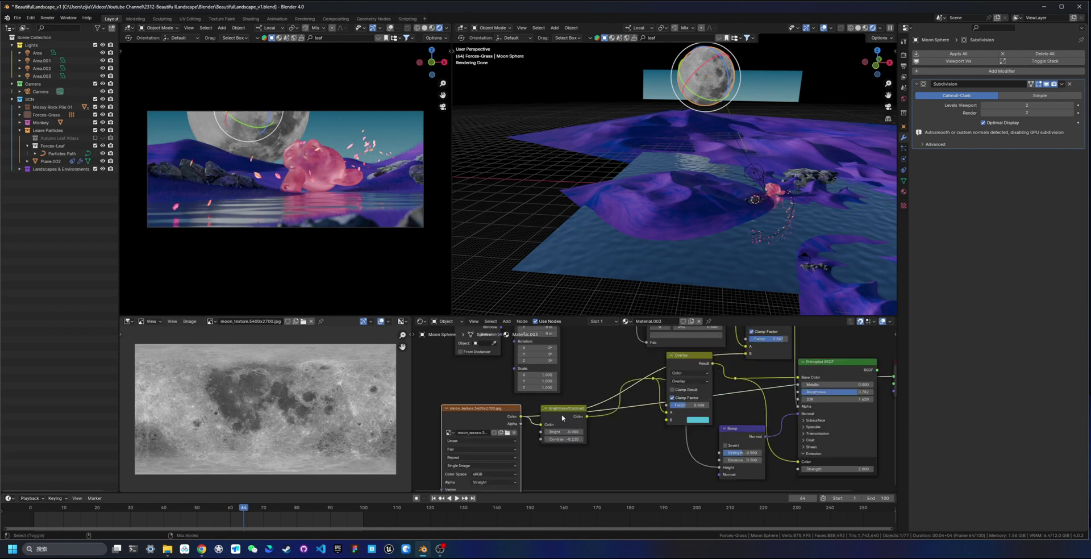
pyautogui.moveTo(630, 395); pyautogui.dragTo(542, 421, button='middle')
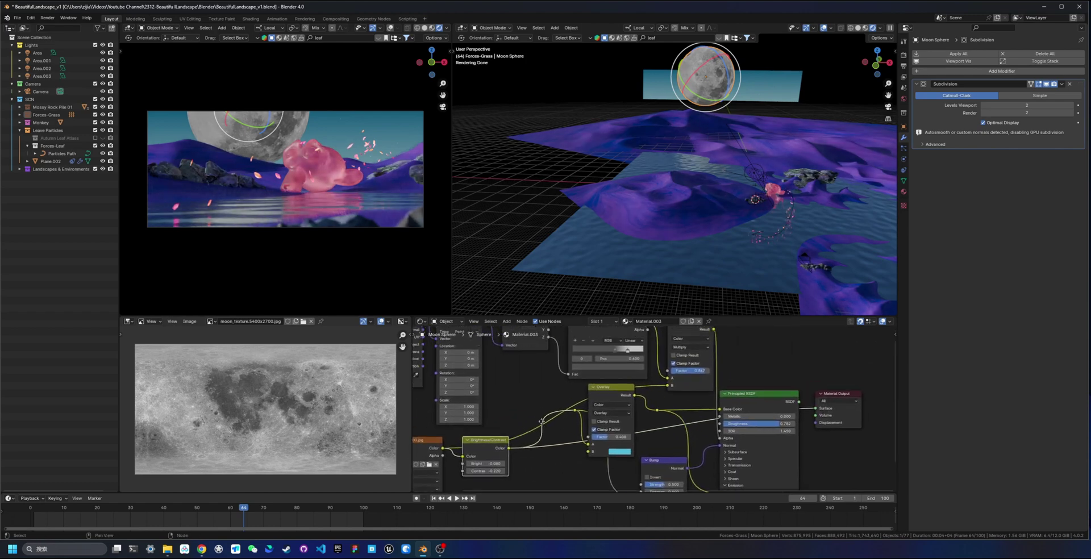
pyautogui.keyDown('ctrl'); pyautogui.keyDown('shift'); pyautogui.click(610, 396); pyautogui.keyUp('shift'); pyautogui.keyUp('ctrl')
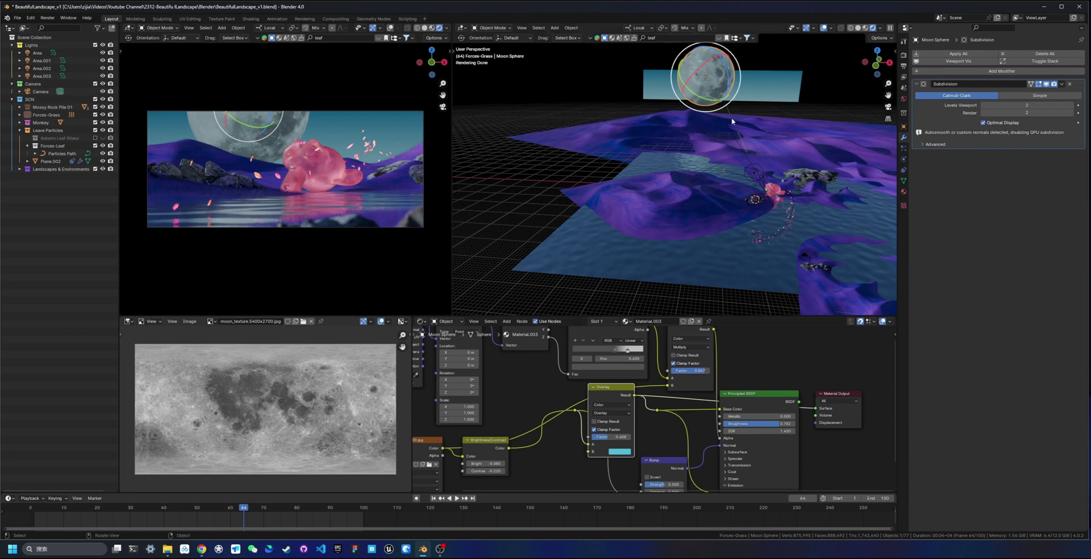
pyautogui.keyDown('ctrl'); pyautogui.keyDown('shift'); pyautogui.click(668, 465); pyautogui.keyUp('shift'); pyautogui.keyUp('ctrl')
# Trace the moon material's gradient chain from the Multiply mix back to Separate XYZ, and preview the Separate XYZ output
pyautogui.moveTo(610, 456); pyautogui.dragTo(712, 384, button='middle')
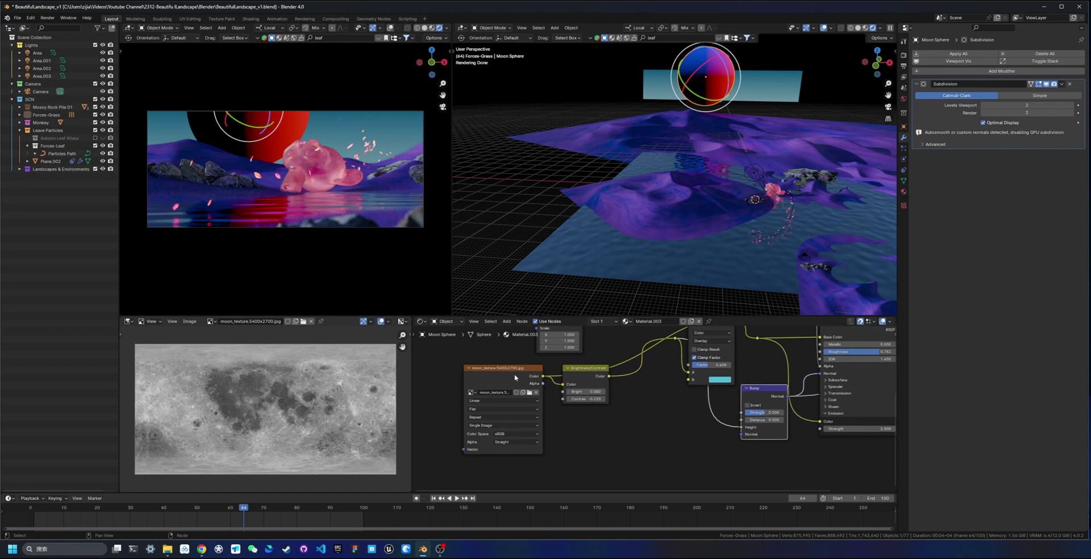
pyautogui.moveTo(726, 389); pyautogui.dragTo(615, 475, button='middle')
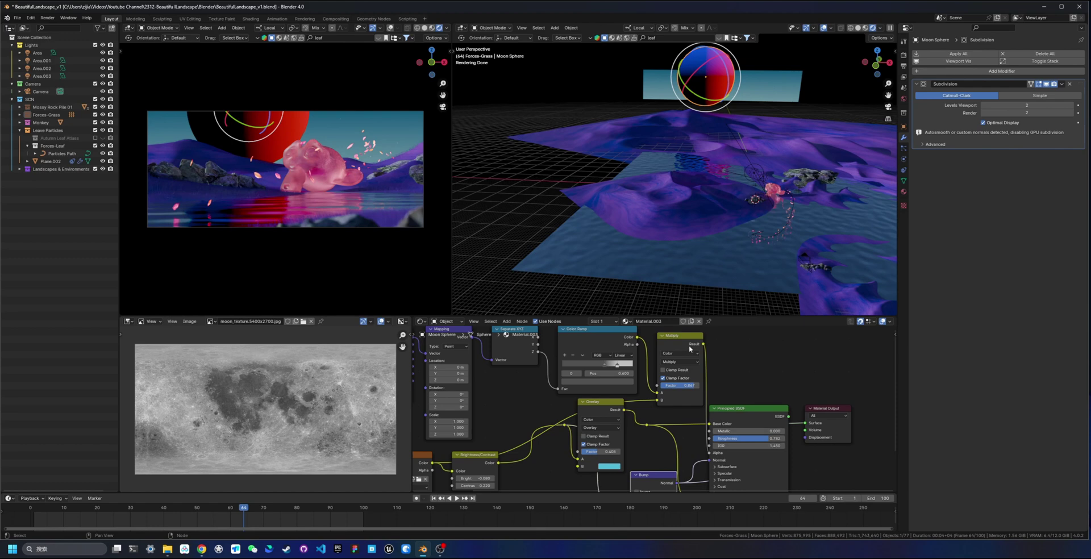
pyautogui.moveTo(681, 341); pyautogui.dragTo(676, 344)
pyautogui.moveTo(526, 339); pyautogui.dragTo(682, 359, button='middle')
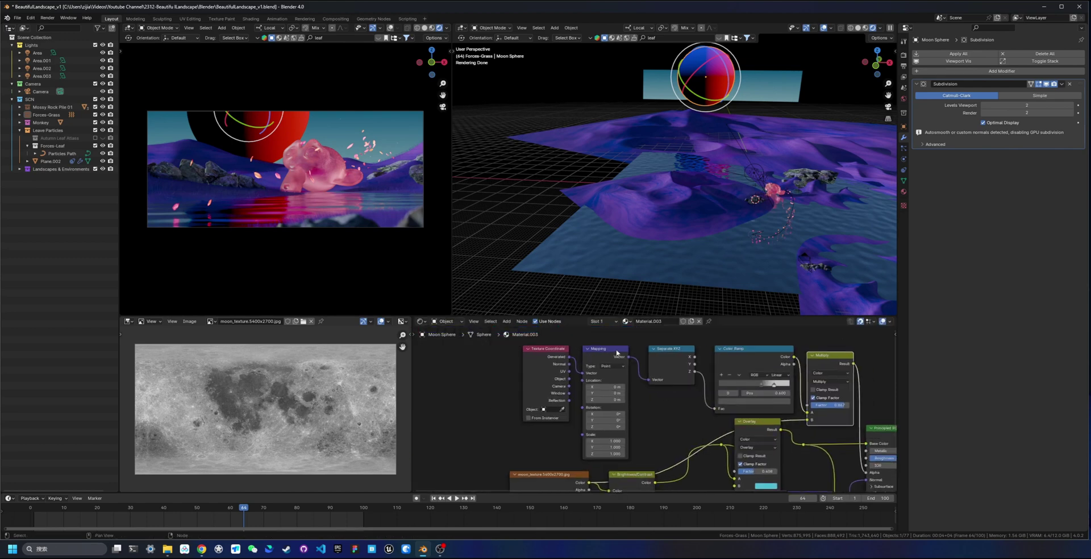
pyautogui.click(678, 358)
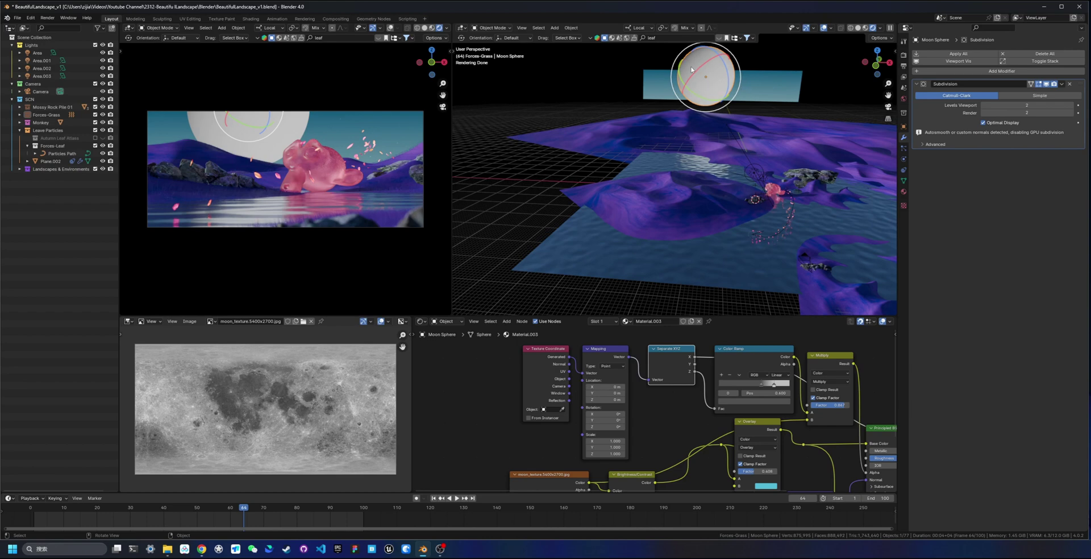
# Select the Sky Backdrop plane and examine the Mapping, Separate XYZ and Color Ramp nodes of its BackDrop Sky material
pyautogui.click(764, 88)
pyautogui.moveTo(764, 88); pyautogui.dragTo(599, 169, button='middle')
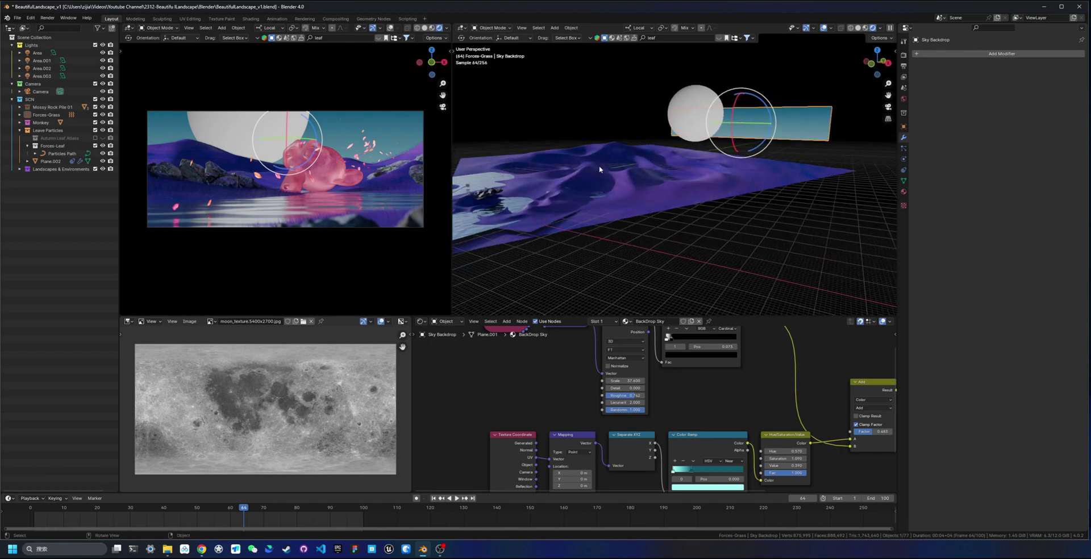
pyautogui.press('Home')
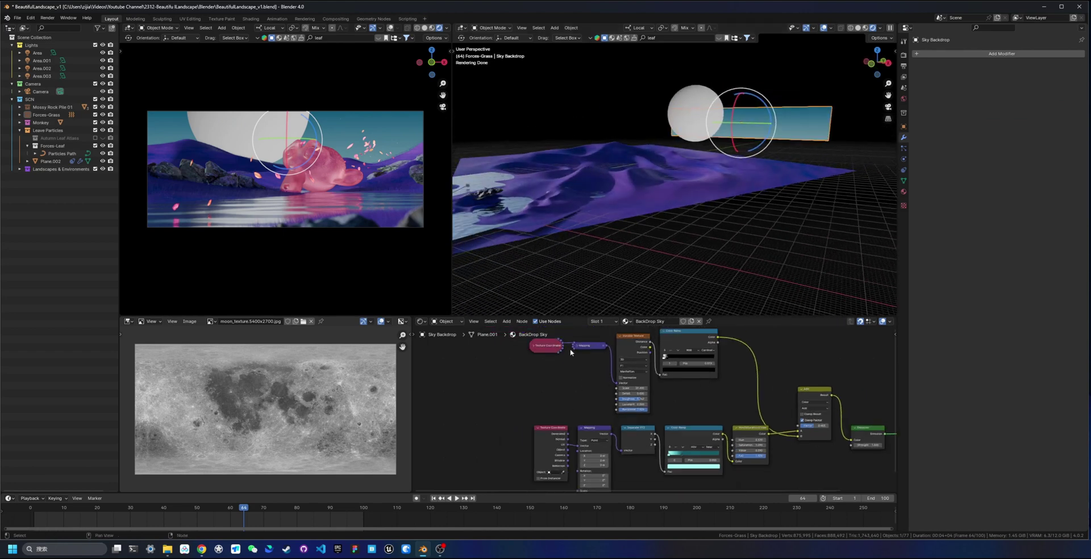
pyautogui.click(577, 348)
pyautogui.moveTo(648, 457); pyautogui.dragTo(619, 411, button='middle')
pyautogui.moveTo(488, 385); pyautogui.dragTo(622, 424)
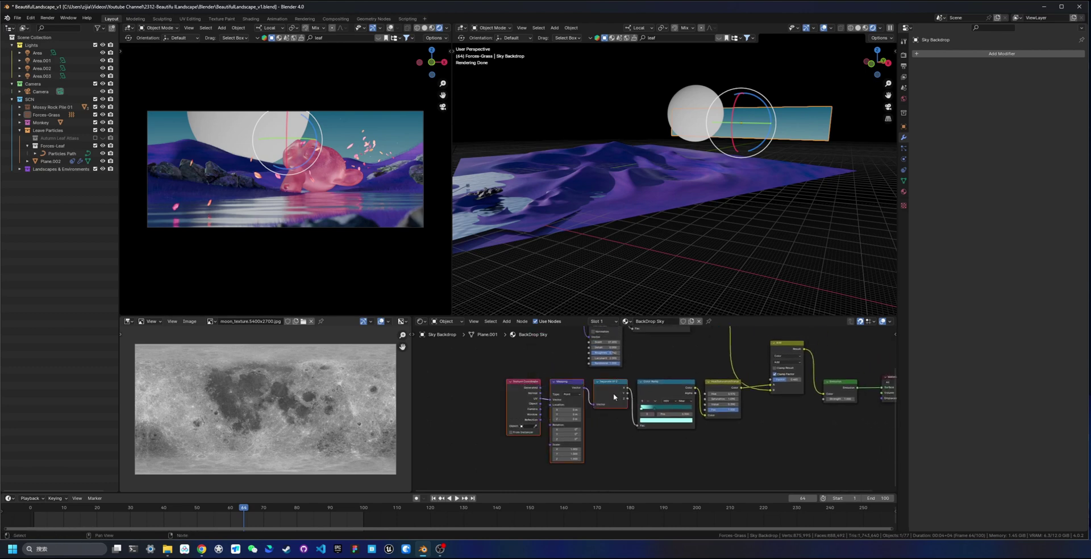
pyautogui.scroll(5, 614, 397)
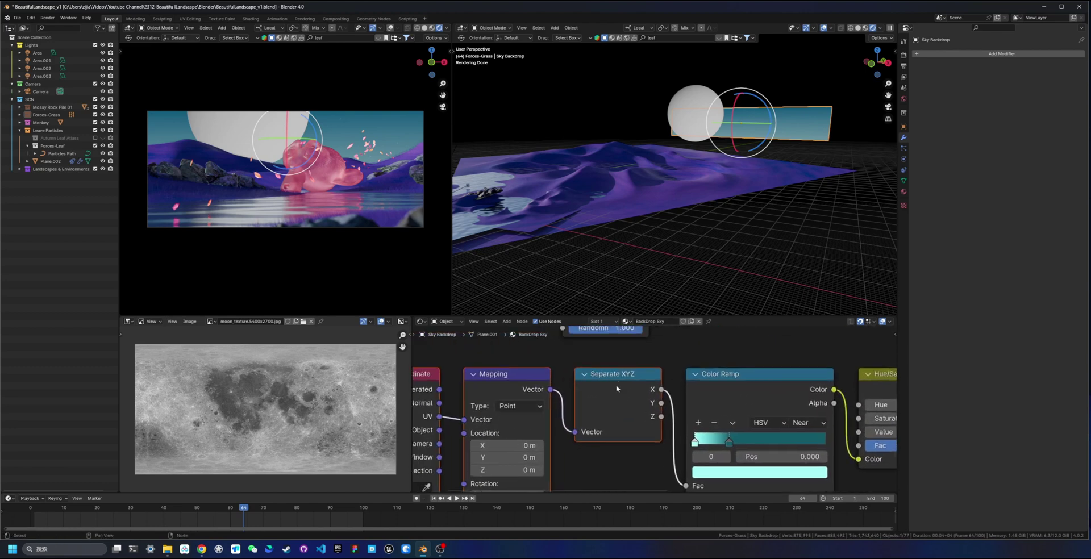
# Preview the Separate XYZ, Color Ramp and Hue/Saturation/Value outputs of the BackDrop Sky material on the Sky Backdrop plane
pyautogui.keyDown('ctrl'); pyautogui.keyDown('shift'); pyautogui.click(616, 389); pyautogui.keyUp('shift'); pyautogui.keyUp('ctrl')
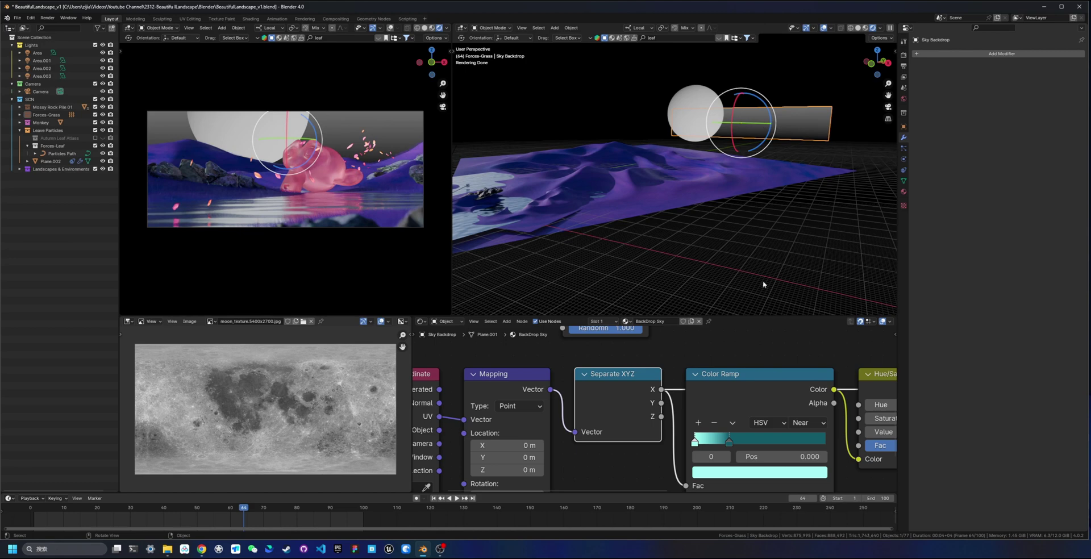
pyautogui.keyDown('ctrl'); pyautogui.keyDown('shift'); pyautogui.click(717, 396); pyautogui.keyUp('shift'); pyautogui.keyUp('ctrl')
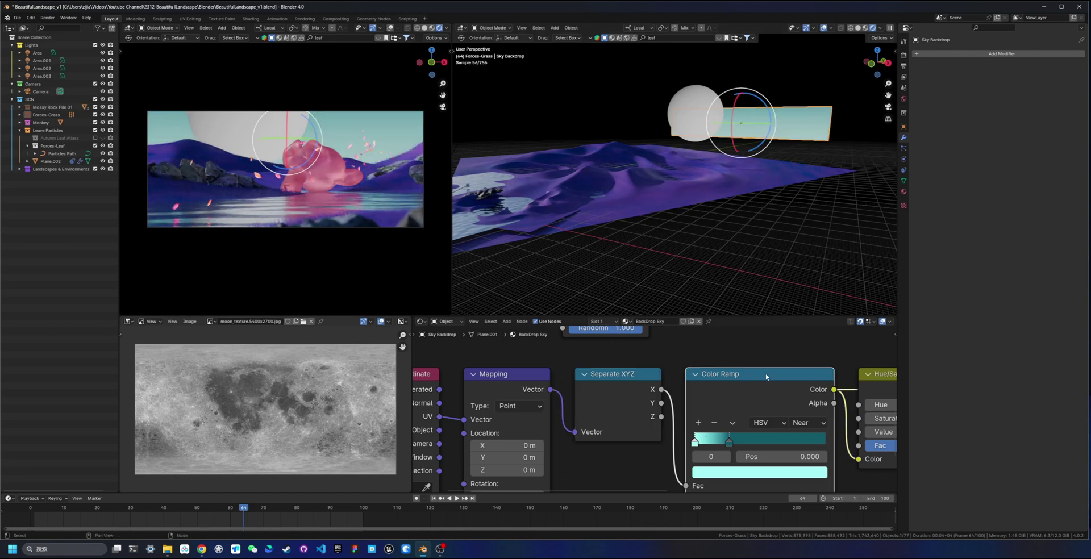
pyautogui.moveTo(782, 370); pyautogui.dragTo(571, 353, button='middle')
pyautogui.keyDown('ctrl'); pyautogui.keyDown('shift'); pyautogui.click(688, 357); pyautogui.keyUp('shift'); pyautogui.keyUp('ctrl')
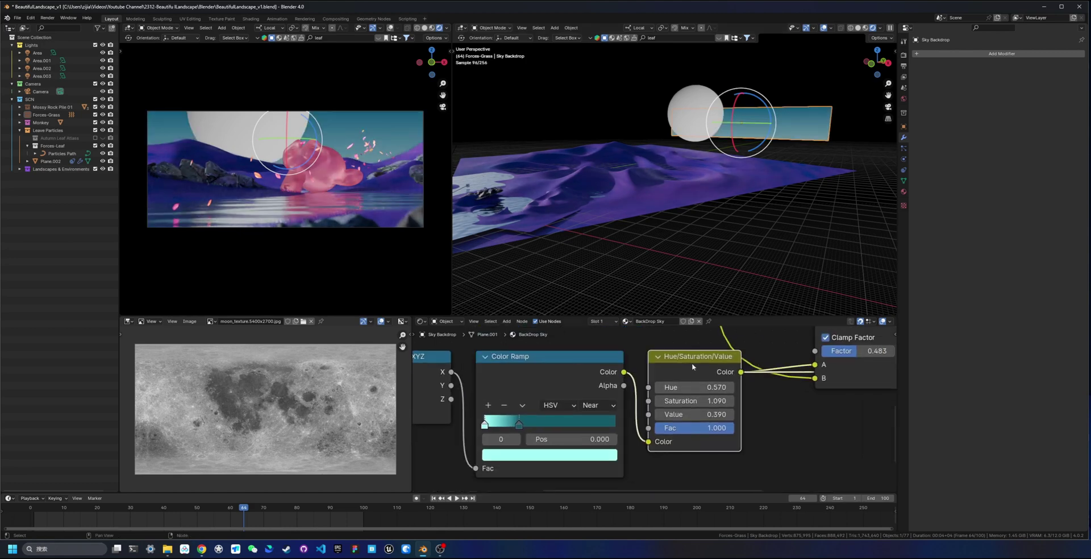
# Preview the Color Ramp and Voronoi Texture outputs of the backdrop material's star branch
pyautogui.scroll(-1, 688, 356)
pyautogui.moveTo(689, 357); pyautogui.dragTo(690, 423, button='middle')
pyautogui.scroll(-5, 640, 371)
pyautogui.moveTo(641, 371); pyautogui.dragTo(706, 431, button='middle')
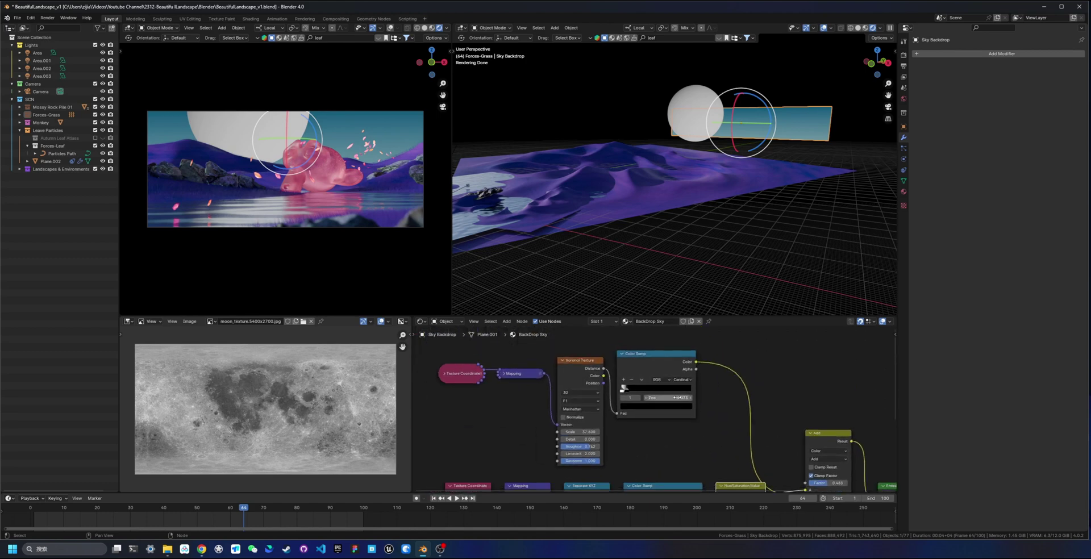
pyautogui.keyDown('ctrl'); pyautogui.keyDown('shift'); pyautogui.click(656, 370); pyautogui.keyUp('shift'); pyautogui.keyUp('ctrl')
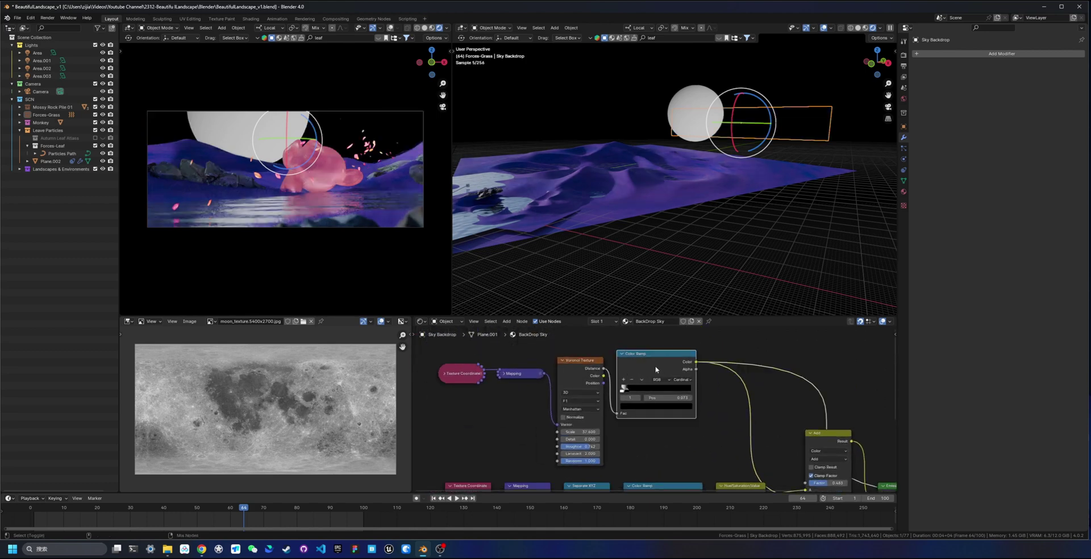
pyautogui.keyDown('ctrl'); pyautogui.keyDown('shift'); pyautogui.click(570, 377); pyautogui.keyUp('shift'); pyautogui.keyUp('ctrl')
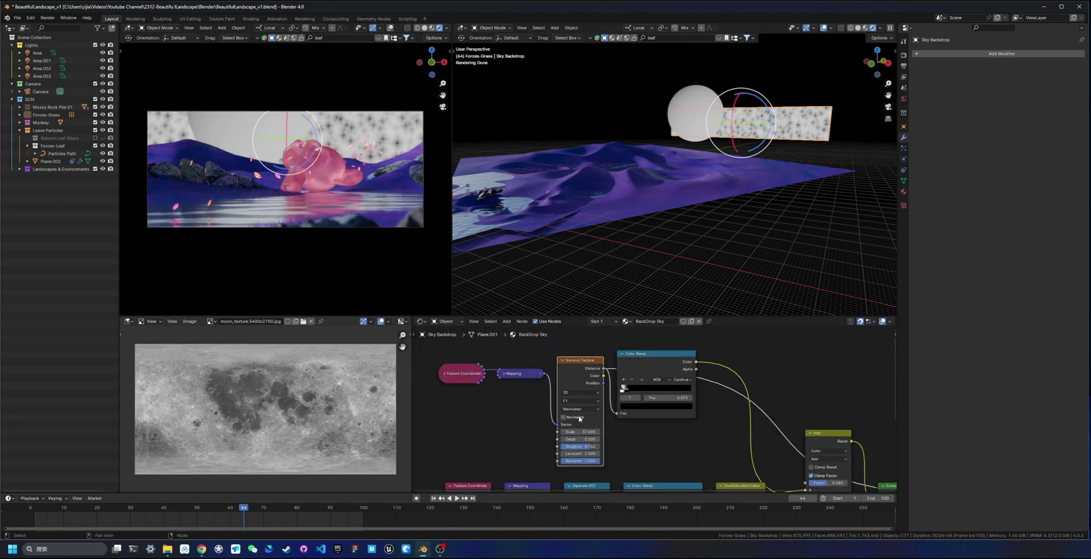
# Try the Euclidean distance metric on the Voronoi Texture and return it to Manhattan
pyautogui.scroll(3, 579, 416)
pyautogui.moveTo(514, 410); pyautogui.dragTo(662, 422, button='middle')
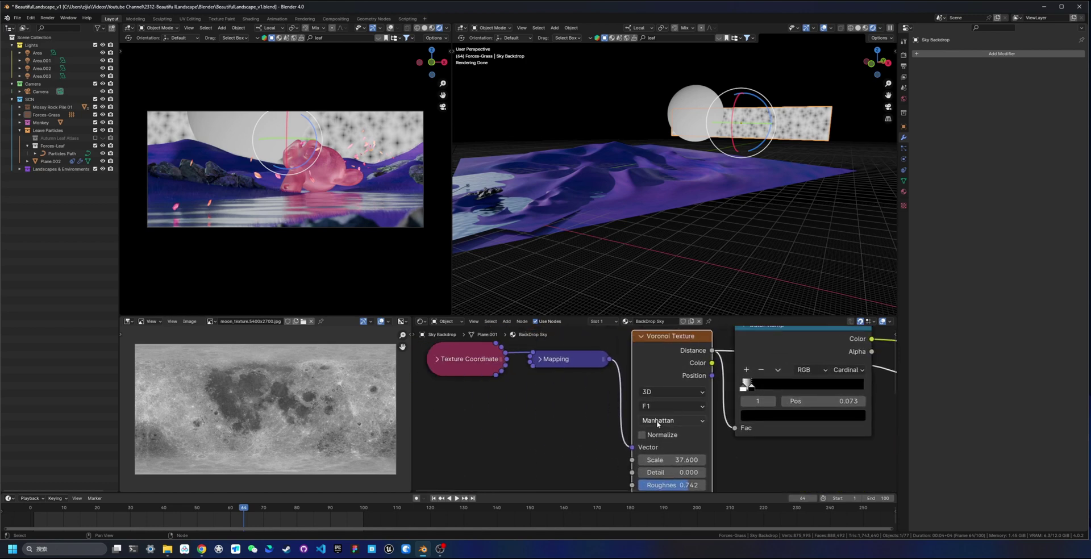
pyautogui.click(660, 421)
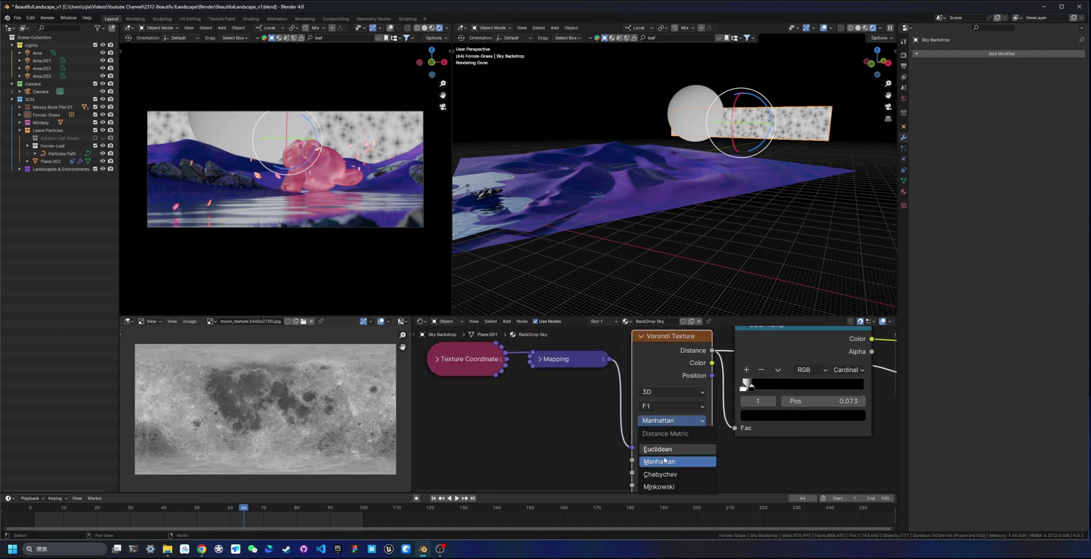
pyautogui.click(660, 450)
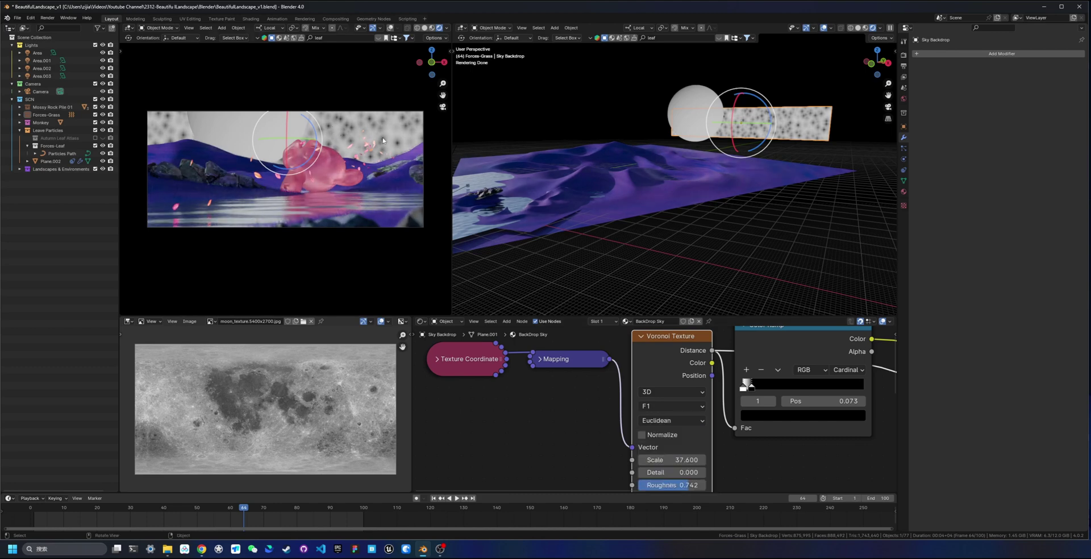
pyautogui.click(672, 420)
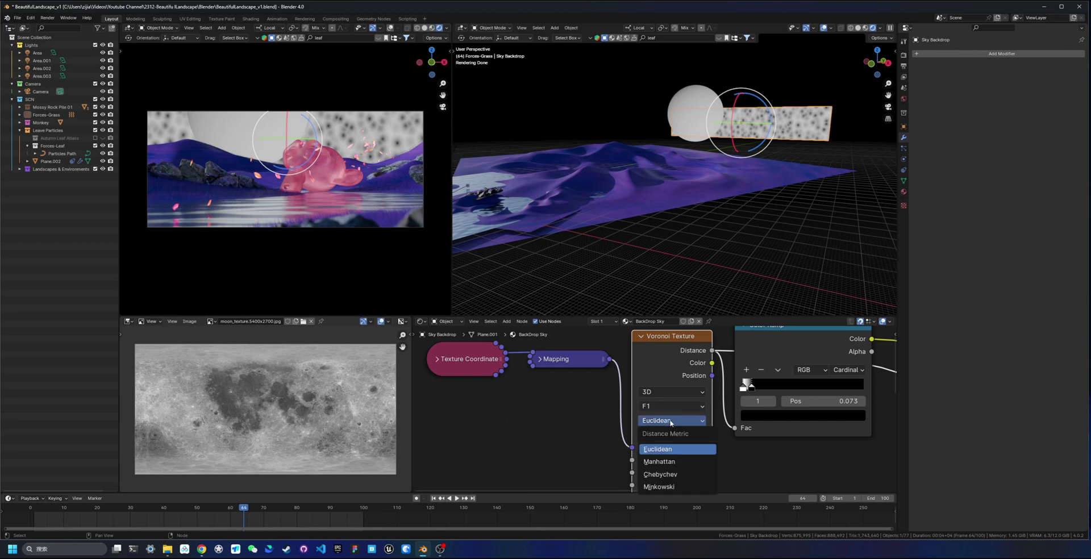
pyautogui.click(662, 450)
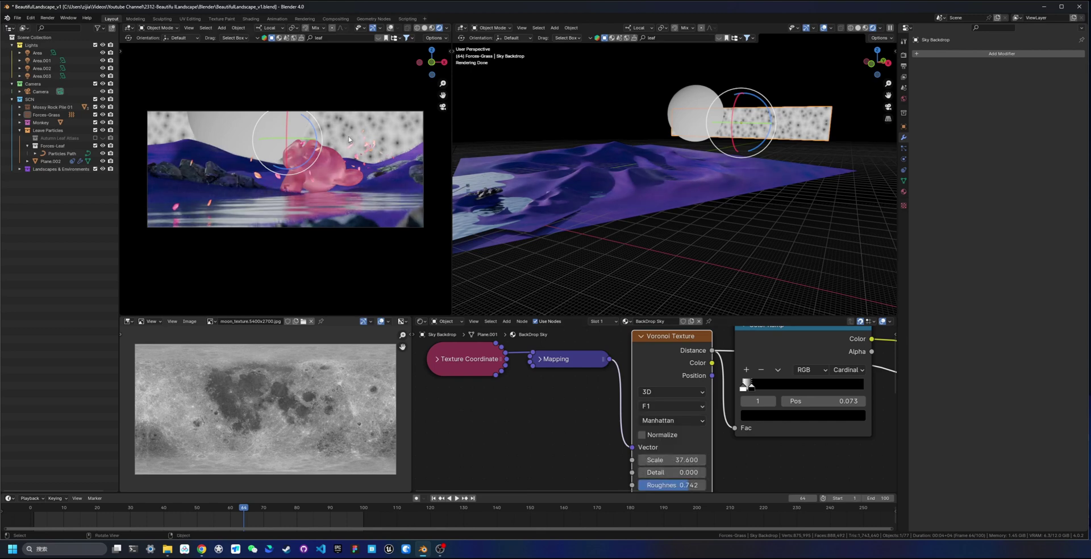
# Preview the star Color Ramp, the Hue/Saturation/Value node and the Add mix of the backdrop material
pyautogui.moveTo(661, 418); pyautogui.dragTo(493, 451, button='middle')
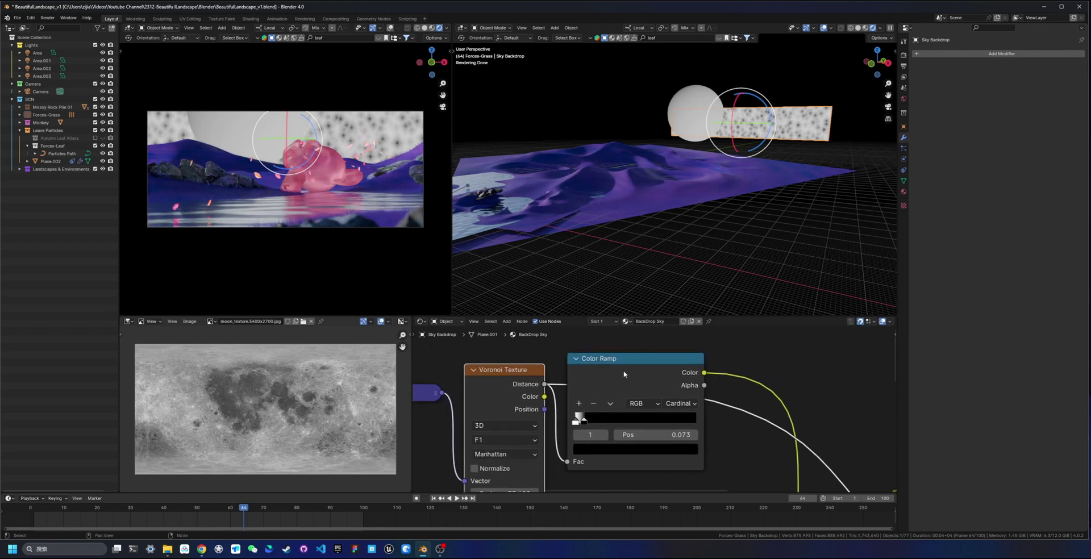
pyautogui.keyDown('ctrl'); pyautogui.keyDown('shift'); pyautogui.click(635, 364); pyautogui.keyUp('shift'); pyautogui.keyUp('ctrl')
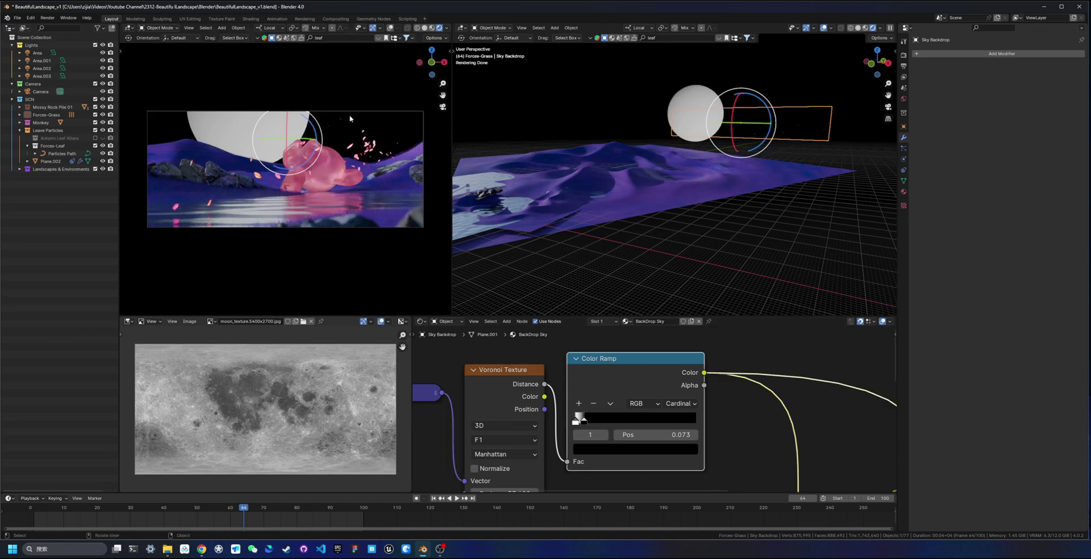
pyautogui.scroll(-3, 637, 378)
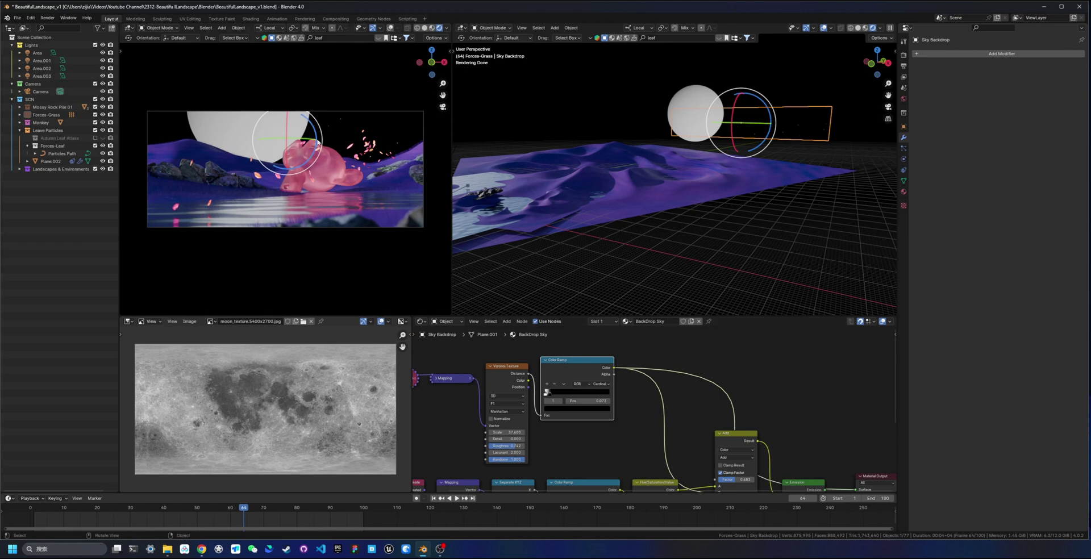
pyautogui.moveTo(687, 441); pyautogui.dragTo(631, 367, button='middle')
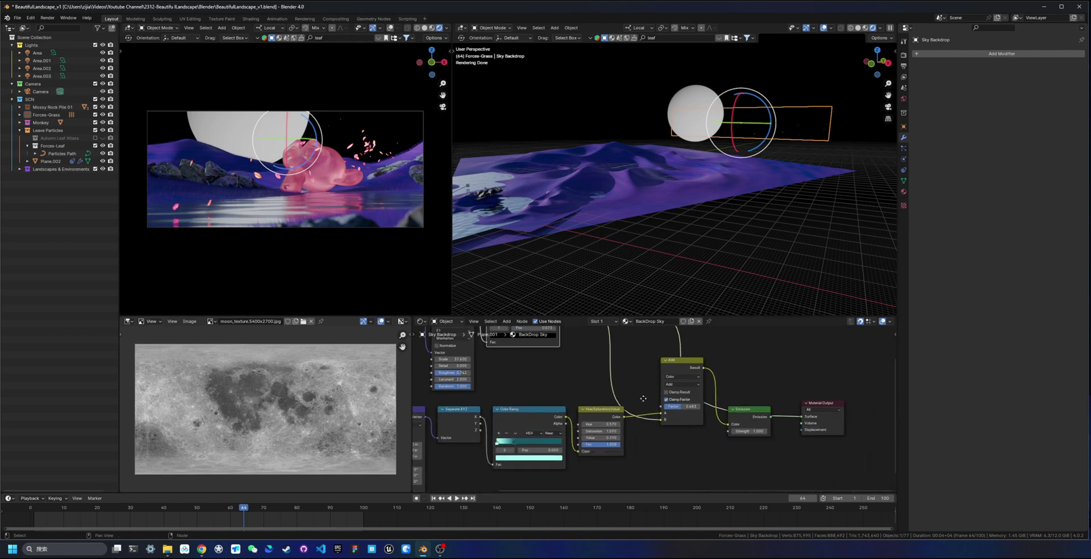
pyautogui.keyDown('ctrl'); pyautogui.keyDown('shift'); pyautogui.click(600, 426); pyautogui.keyUp('shift'); pyautogui.keyUp('ctrl')
pyautogui.keyDown('ctrl'); pyautogui.keyDown('shift'); pyautogui.click(689, 359); pyautogui.keyUp('shift'); pyautogui.keyUp('ctrl')
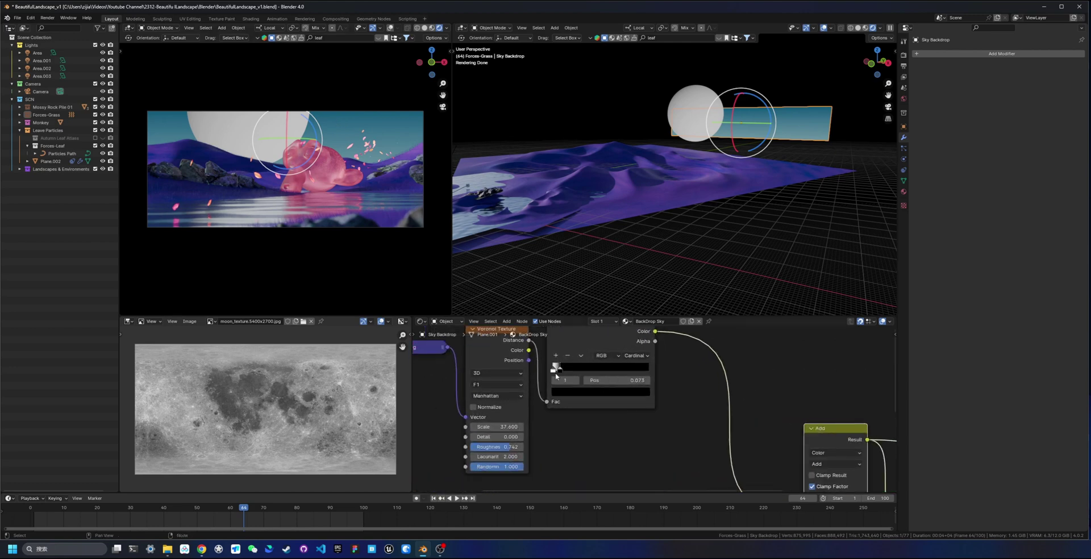
# Change the white stop of the star Color Ramp to light blue
pyautogui.moveTo(558, 373); pyautogui.dragTo(565, 369)
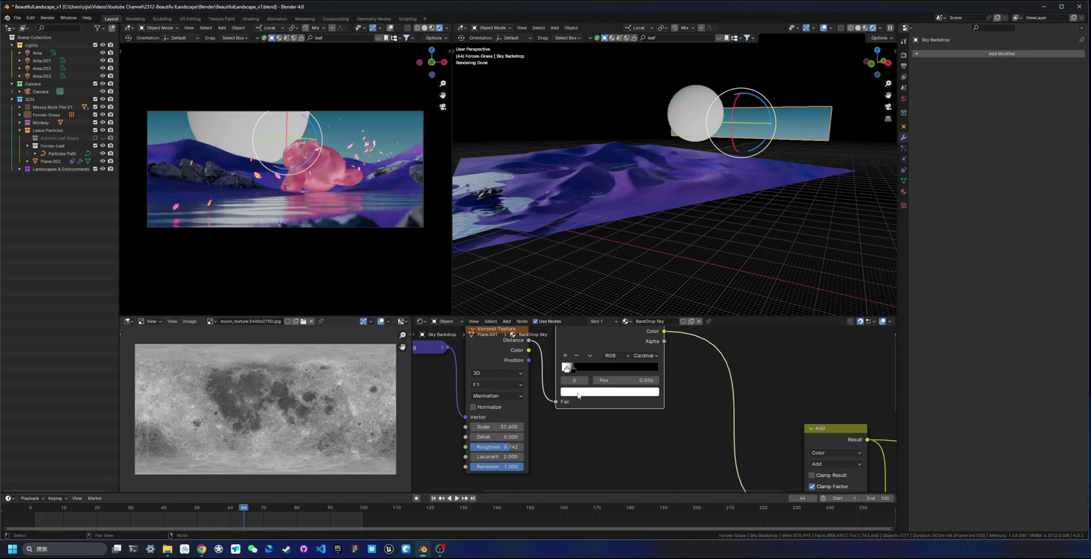
pyautogui.click(577, 393)
pyautogui.moveTo(575, 325); pyautogui.dragTo(632, 325)
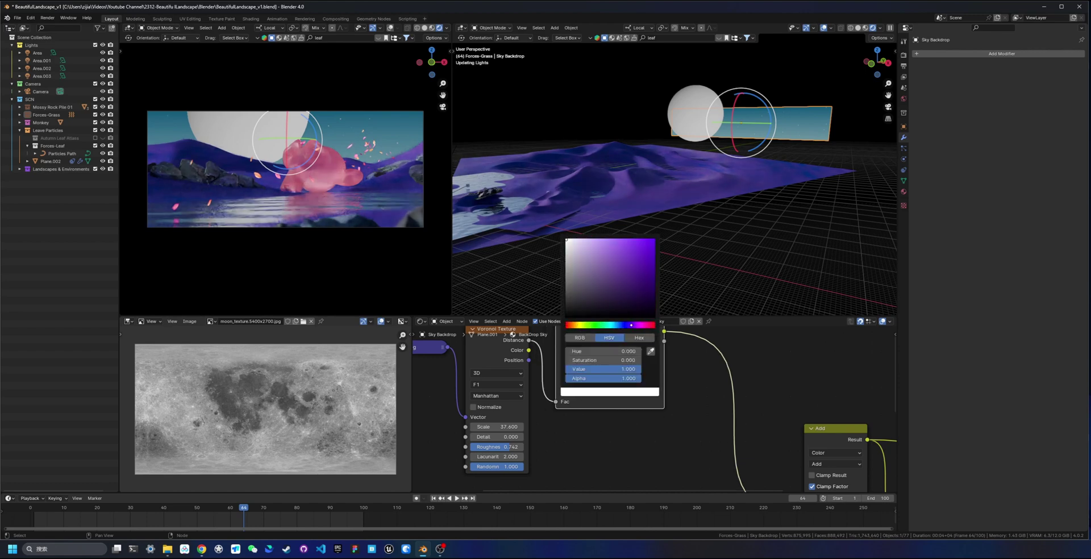
pyautogui.click(615, 325)
pyautogui.moveTo(583, 244); pyautogui.dragTo(610, 240)
pyautogui.moveTo(567, 325); pyautogui.dragTo(615, 325)
# Connect the Emission shader back to the backdrop's Material Output and save the file
pyautogui.scroll(-3, 796, 420)
pyautogui.moveTo(796, 420); pyautogui.dragTo(620, 372, button='middle')
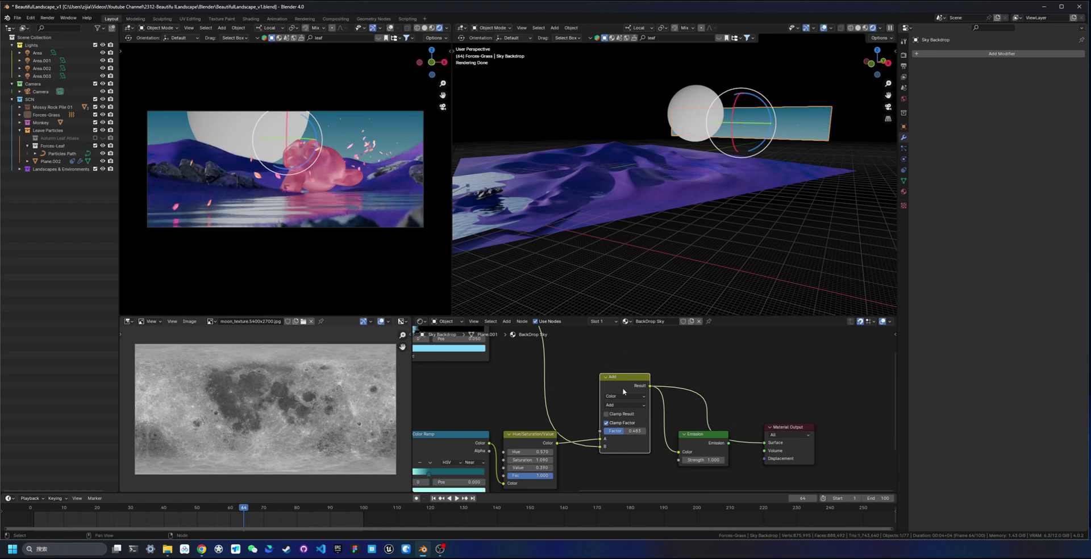
pyautogui.click(694, 445)
pyautogui.keyDown('ctrl'); pyautogui.keyDown('shift'); pyautogui.click(704, 445); pyautogui.keyUp('shift'); pyautogui.keyUp('ctrl')
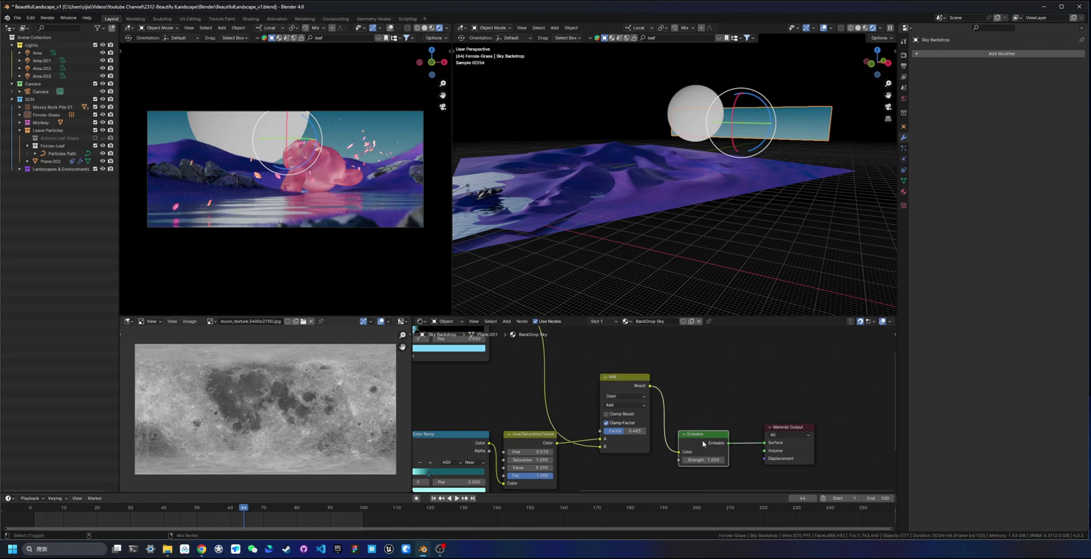
pyautogui.hotkey('ctrl', 's')
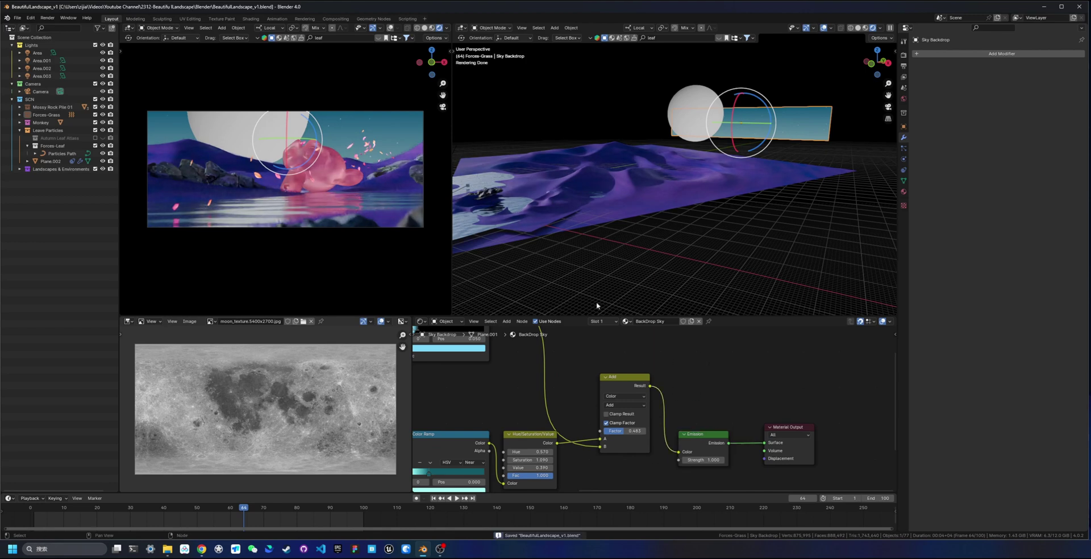
# Select the Moon Sphere and preview its material's Multiply mix and moon image texture outputs
pyautogui.click(692, 93)
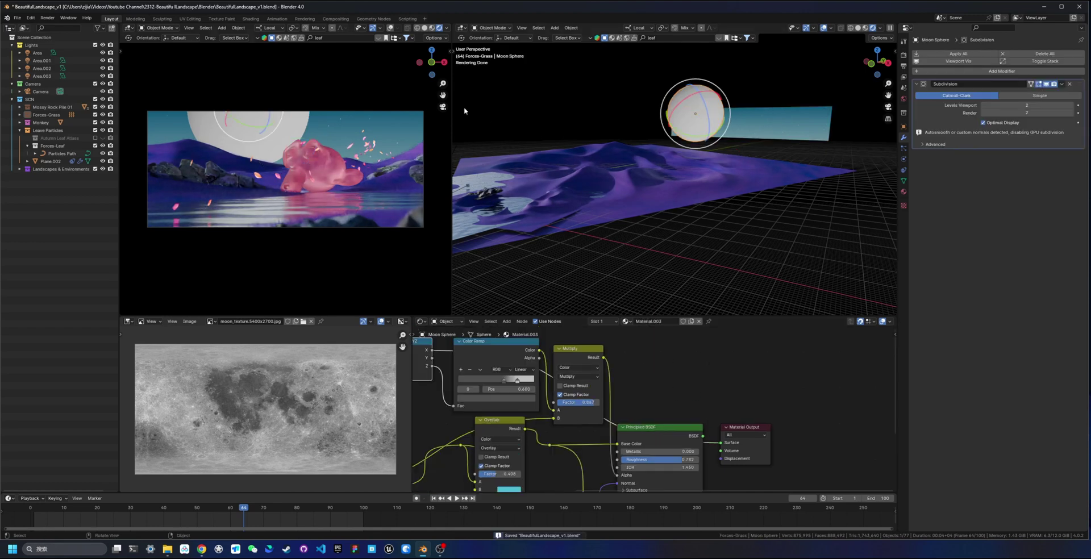
pyautogui.scroll(-1, 603, 389)
pyautogui.scroll(1, 604, 390)
pyautogui.moveTo(580, 390); pyautogui.dragTo(803, 404, button='middle')
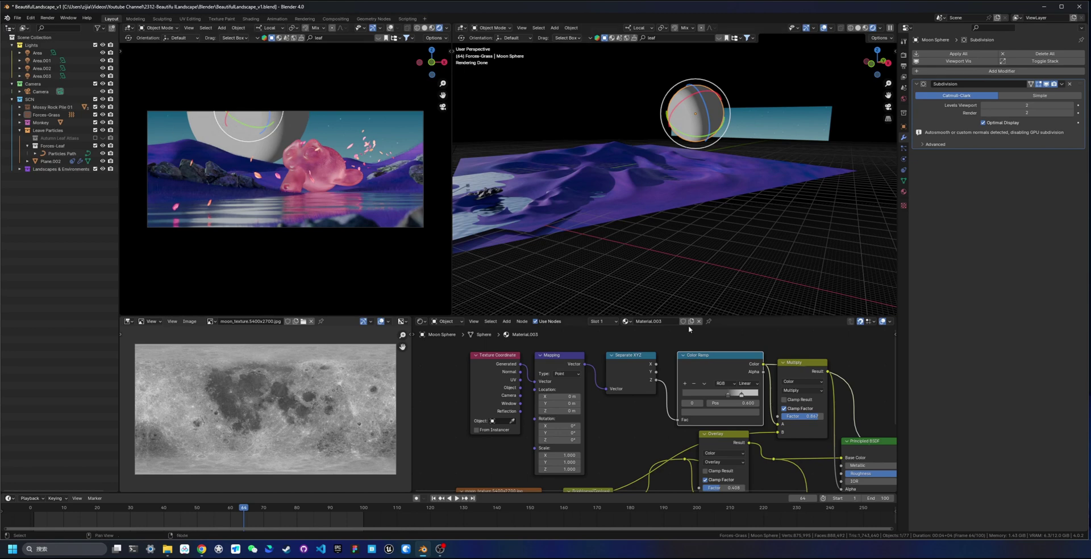
pyautogui.moveTo(802, 376); pyautogui.dragTo(674, 359, button='middle')
pyautogui.keyDown('ctrl'); pyautogui.keyDown('shift'); pyautogui.click(674, 359); pyautogui.keyUp('shift'); pyautogui.keyUp('ctrl')
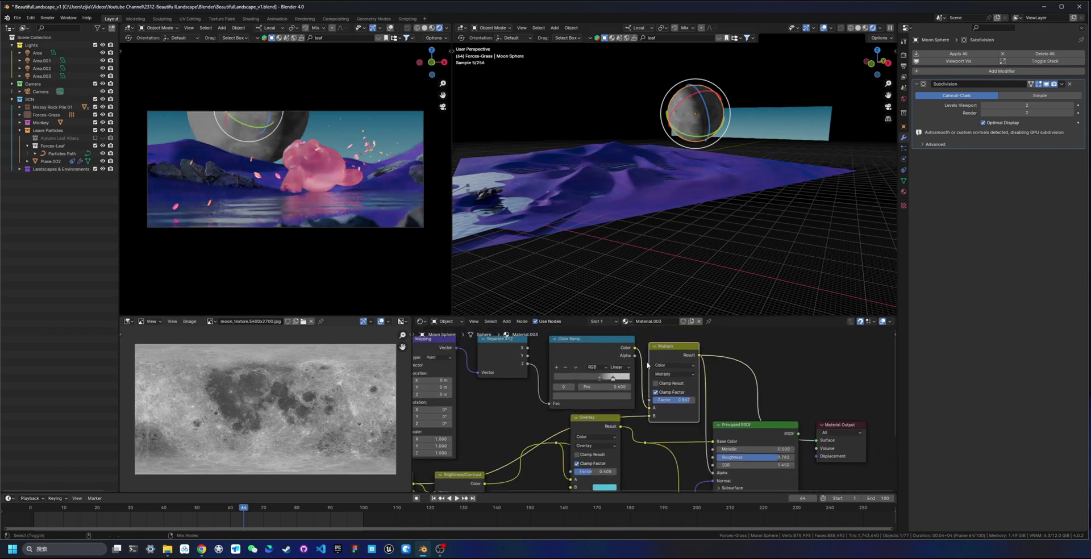
pyautogui.moveTo(539, 415); pyautogui.dragTo(725, 350, button='middle')
pyautogui.keyDown('ctrl'); pyautogui.keyDown('shift'); pyautogui.click(549, 416); pyautogui.keyUp('shift'); pyautogui.keyUp('ctrl')
pyautogui.moveTo(846, 336); pyautogui.dragTo(597, 421, button='middle')
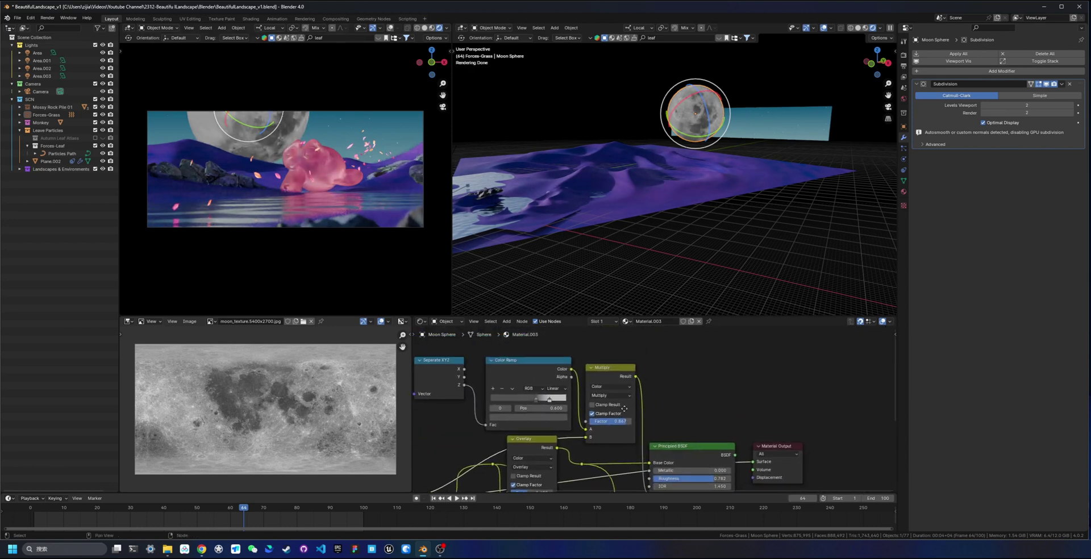
# Preview the moon's Multiply mix again and reconnect the Principled BSDF to the Material Output
pyautogui.keyDown('ctrl'); pyautogui.keyDown('shift'); pyautogui.click(616, 372); pyautogui.keyUp('shift'); pyautogui.keyUp('ctrl')
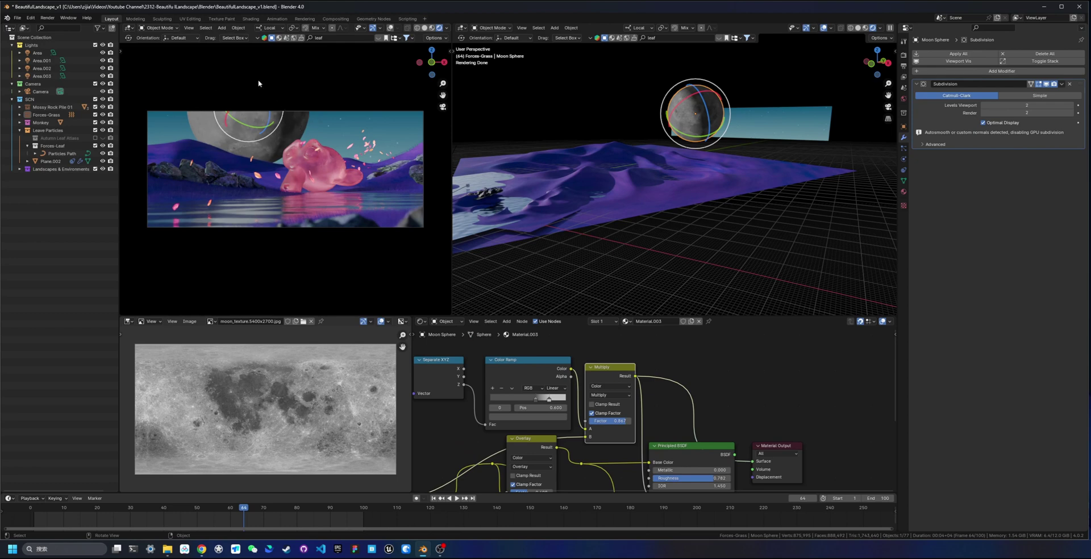
pyautogui.moveTo(683, 425); pyautogui.dragTo(709, 348, button='middle')
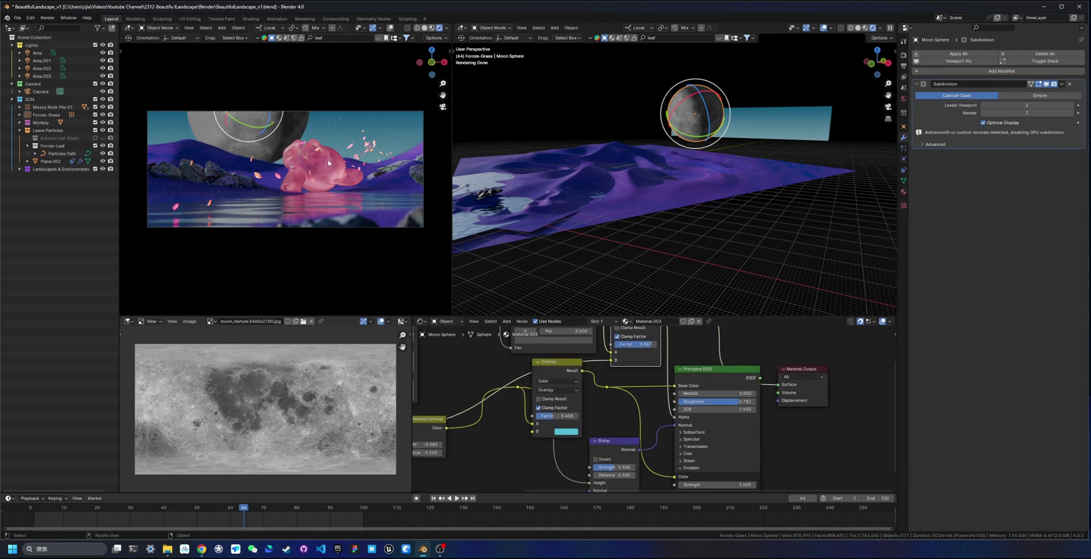
pyautogui.keyDown('ctrl'); pyautogui.keyDown('shift'); pyautogui.click(710, 368); pyautogui.keyUp('shift'); pyautogui.keyUp('ctrl')
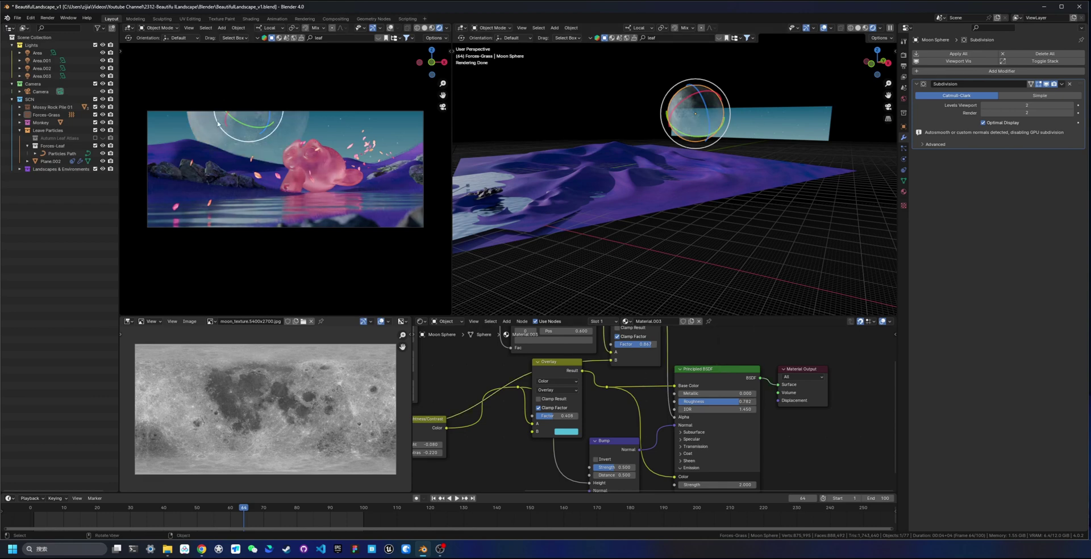
# Mute the moon material's Multiply mix node to compare the fade, and unmute it
pyautogui.moveTo(649, 361); pyautogui.dragTo(690, 398, button='middle')
pyautogui.click(690, 399)
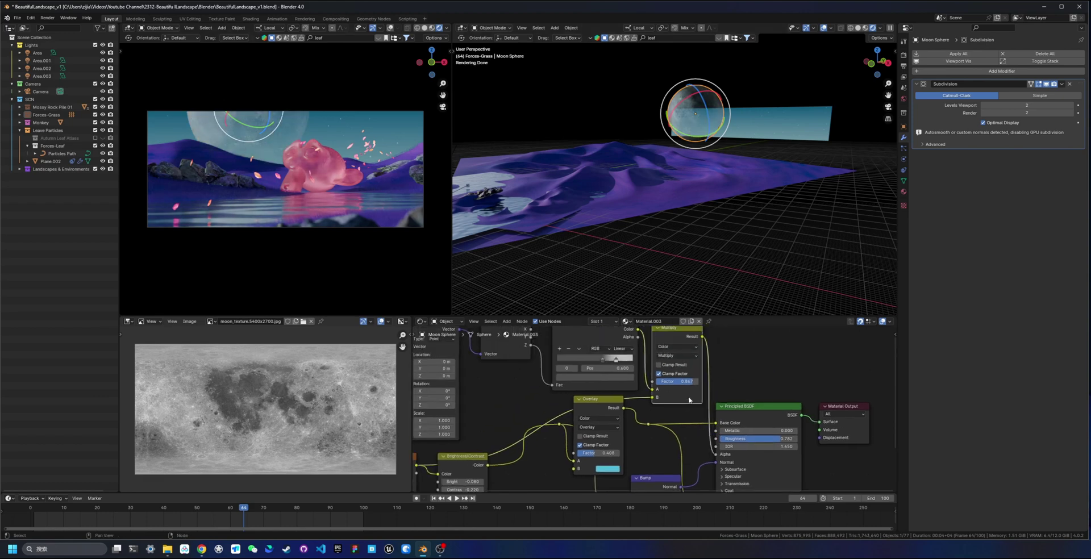
pyautogui.press('m')
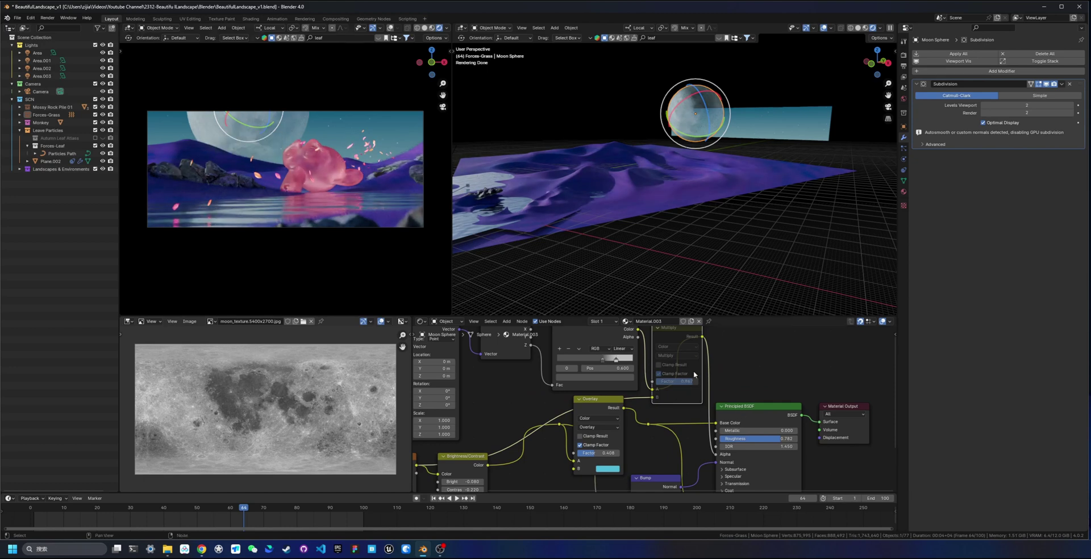
pyautogui.press('m')
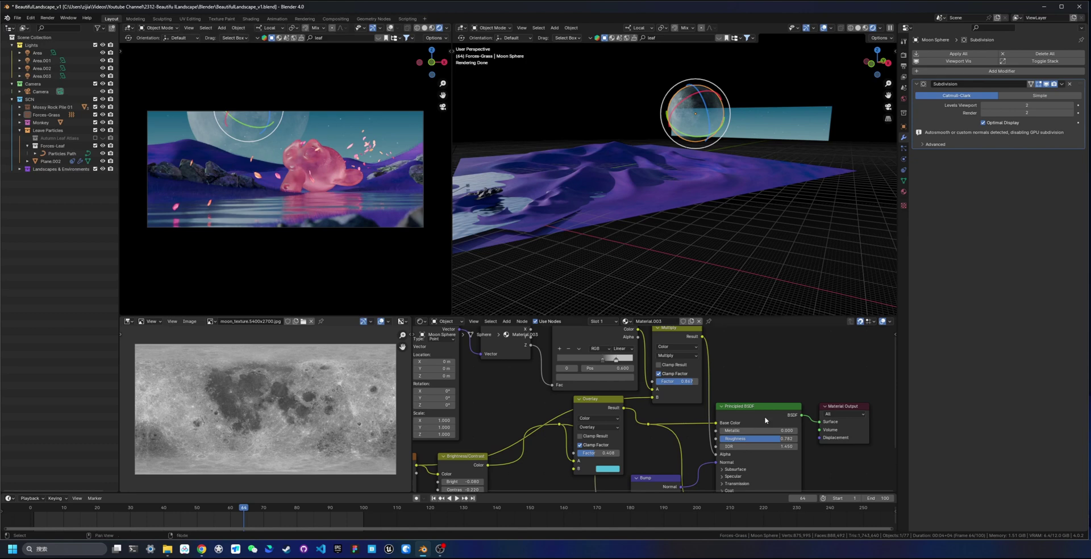
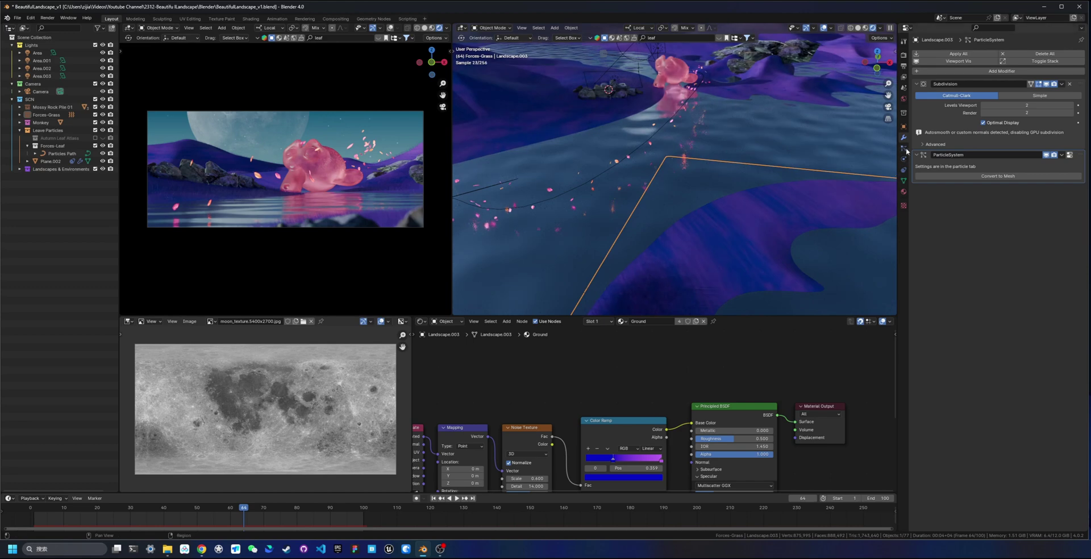
# Show the Grass hair particle settings of Landscape.003 with the Cache and Rotation sections collapsed
pyautogui.click(904, 149)
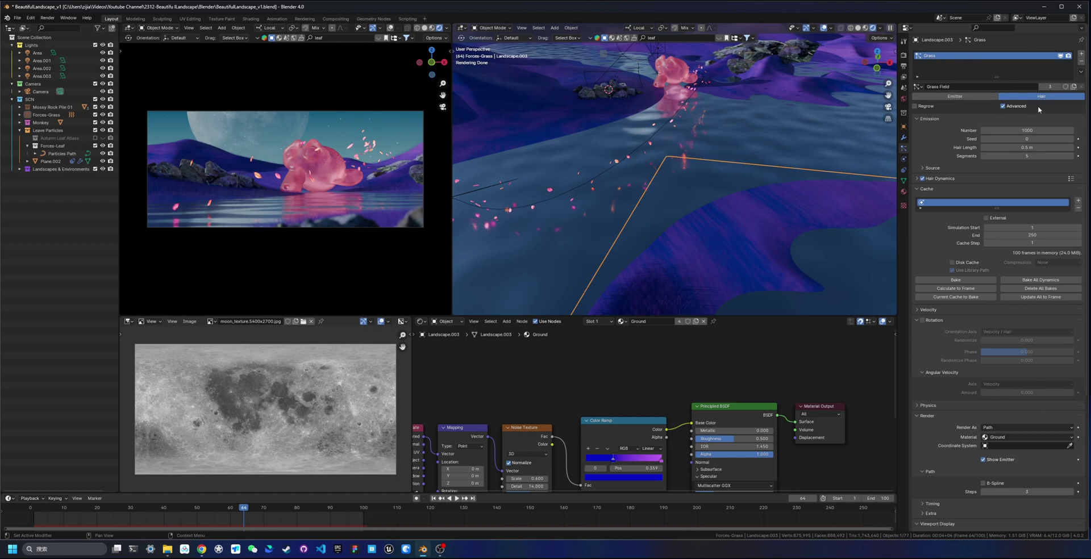
pyautogui.scroll(-3, 708, 225)
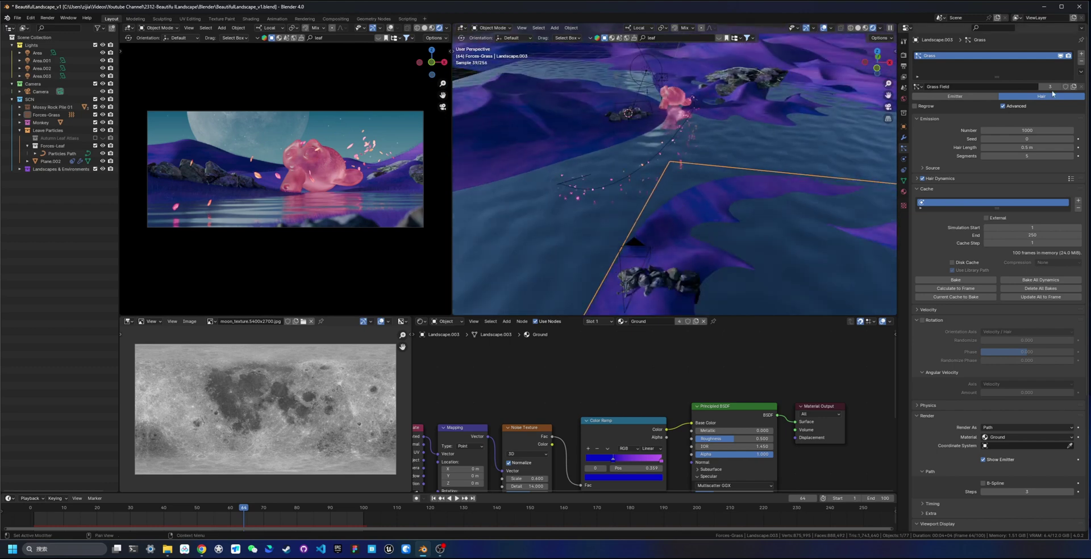
pyautogui.moveTo(922, 189); pyautogui.dragTo(920, 237)
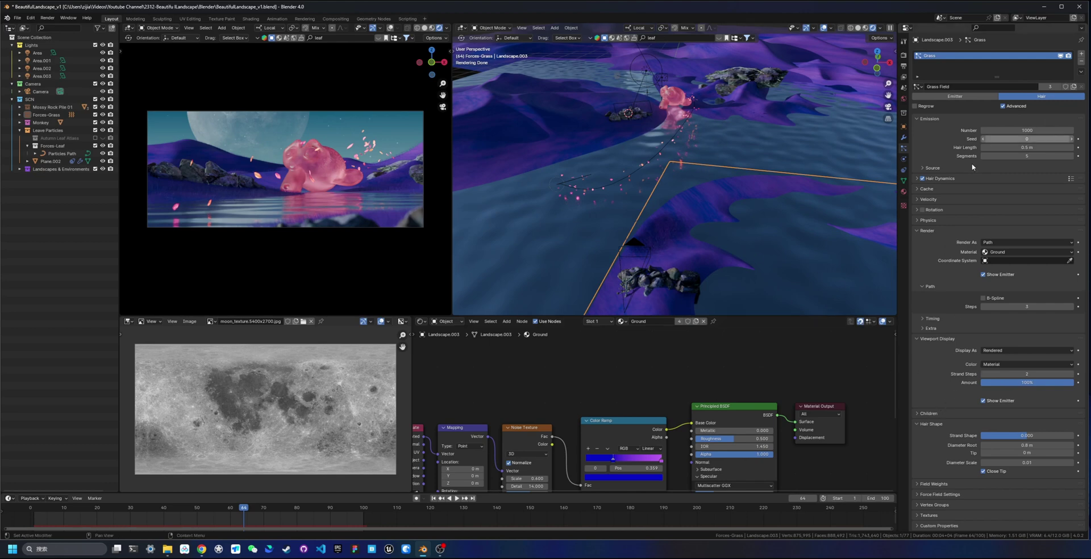
# Show the Grass system's Children settings, turn the children off by choosing None, and undo that change
pyautogui.click(934, 413)
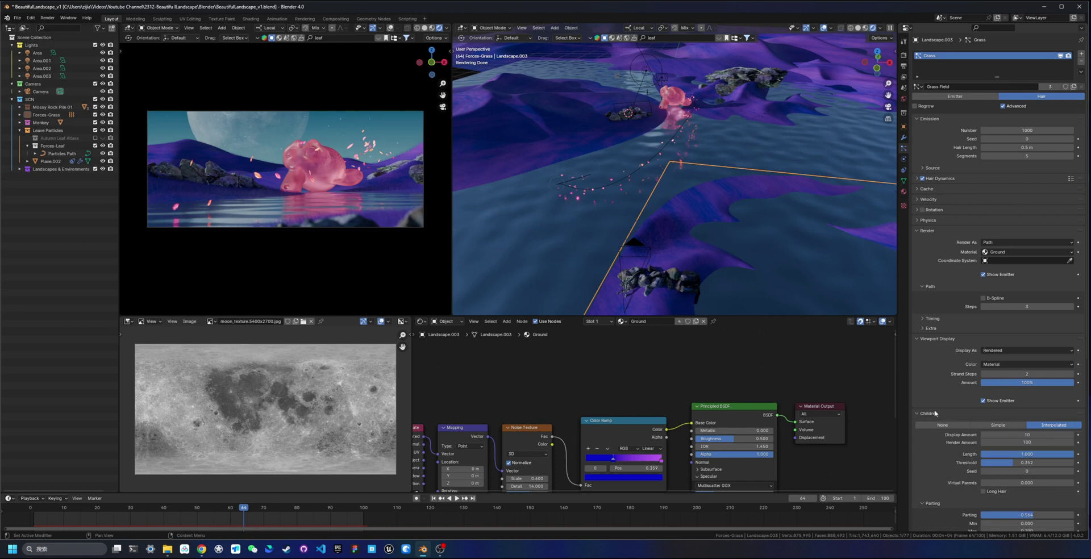
pyautogui.scroll(-4, 936, 410)
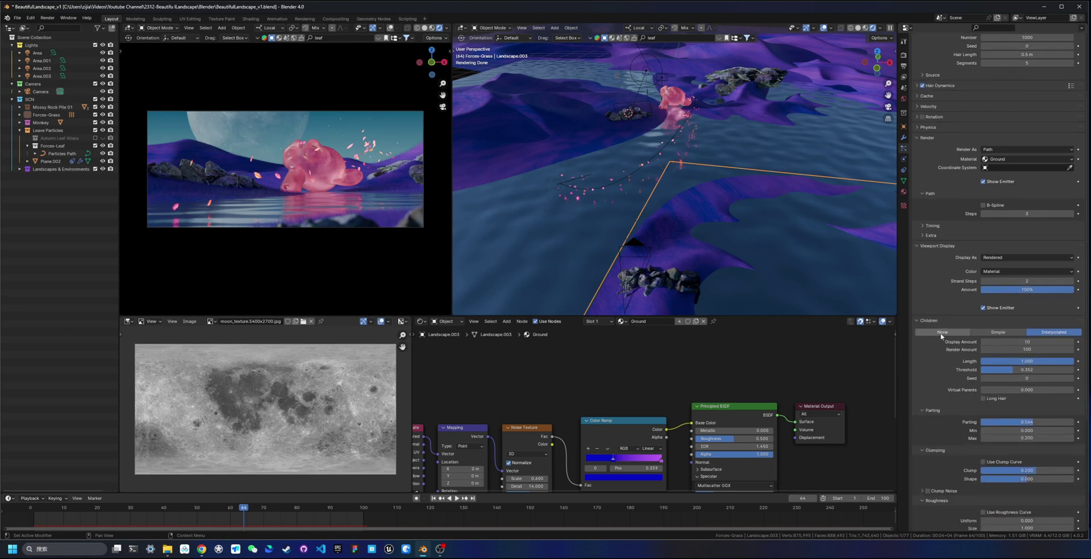
pyautogui.click(941, 333)
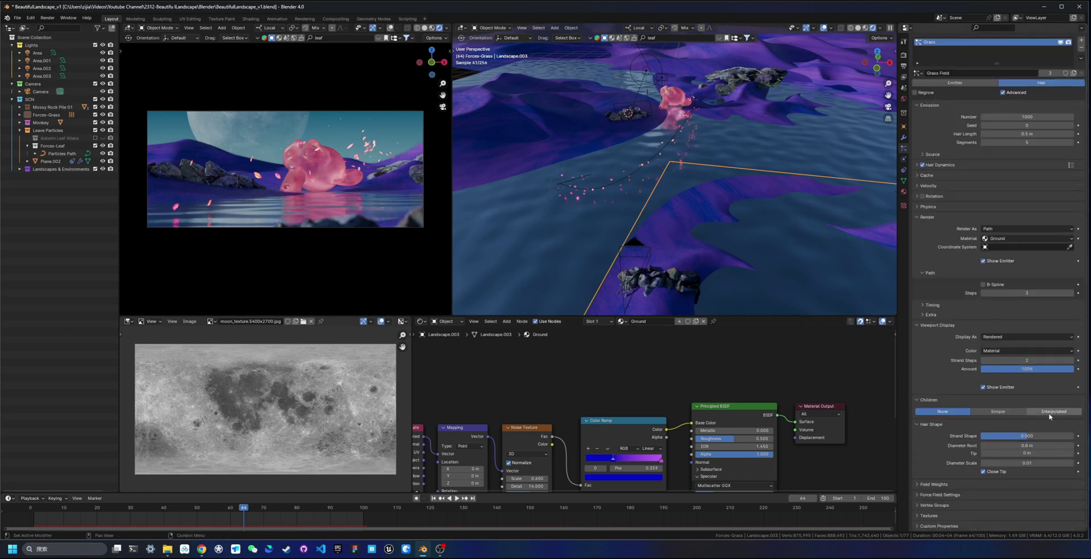
pyautogui.hotkey('ctrl', 'z')
# Inspect the Simple grass children up close on the terrain near the rocks, and set the Children mode to Interpolated
pyautogui.moveTo(678, 270); pyautogui.dragTo(773, 233, button='middle')
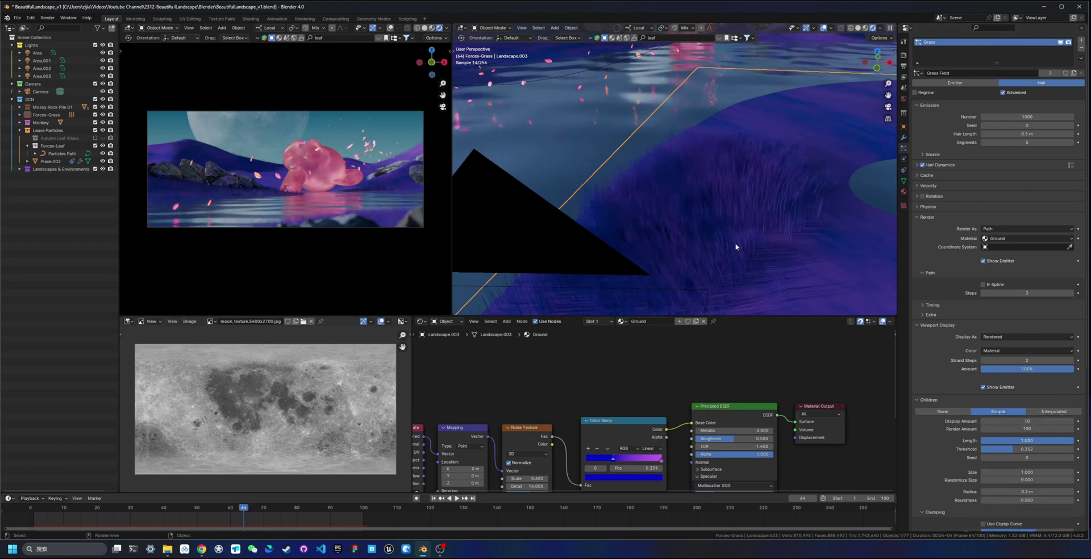
pyautogui.scroll(-5, 735, 246)
pyautogui.keyDown('shift'); pyautogui.moveTo(648, 47); pyautogui.dragTo(653, 154, button='middle'); pyautogui.keyUp('shift')
pyautogui.scroll(5, 638, 207)
pyautogui.scroll(4, 640, 187)
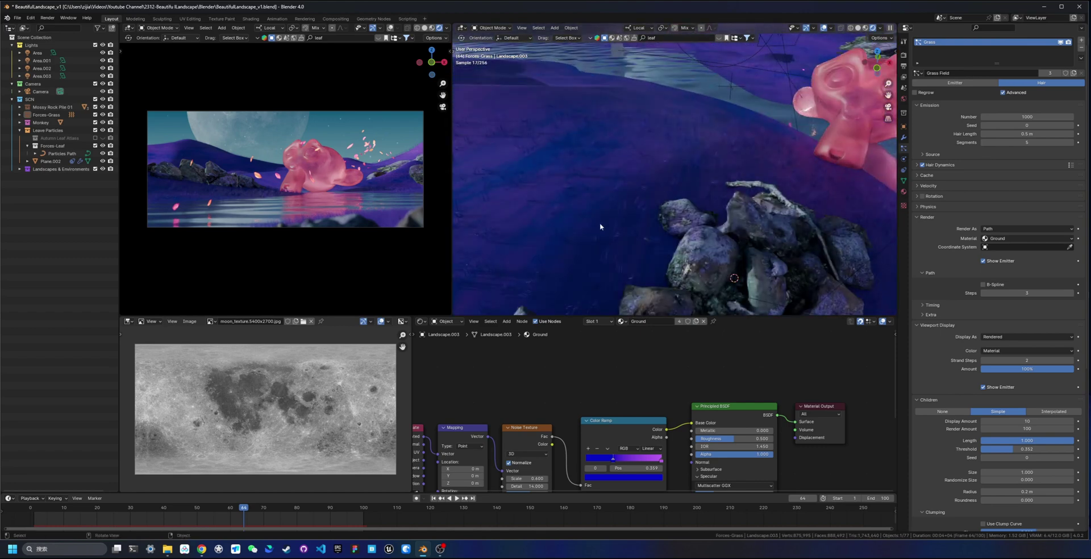
pyautogui.keyDown('shift'); pyautogui.moveTo(604, 222); pyautogui.dragTo(650, 222, button='middle'); pyautogui.keyUp('shift')
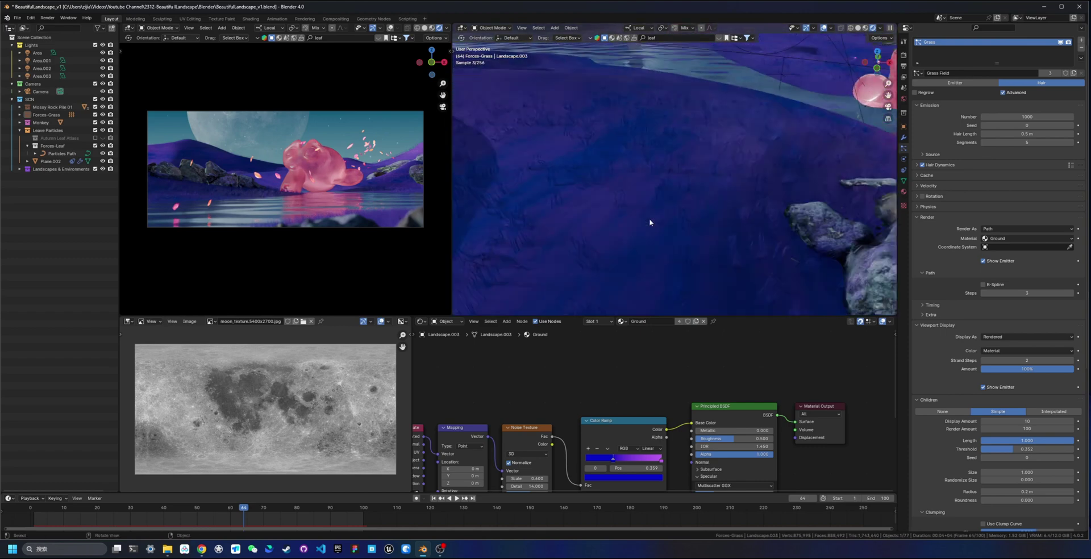
pyautogui.click(1044, 414)
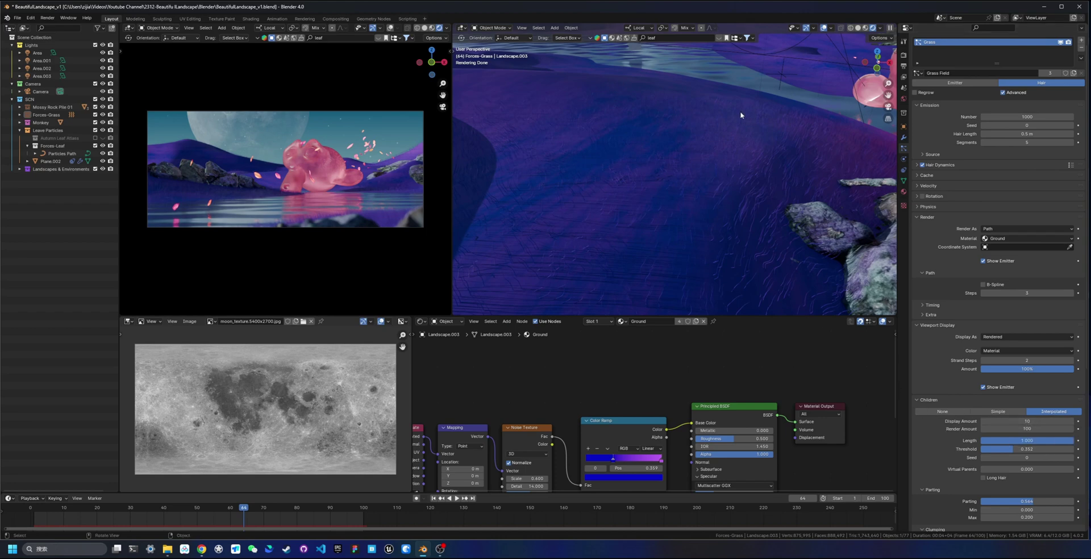
pyautogui.moveTo(720, 179); pyautogui.dragTo(700, 188, button='middle')
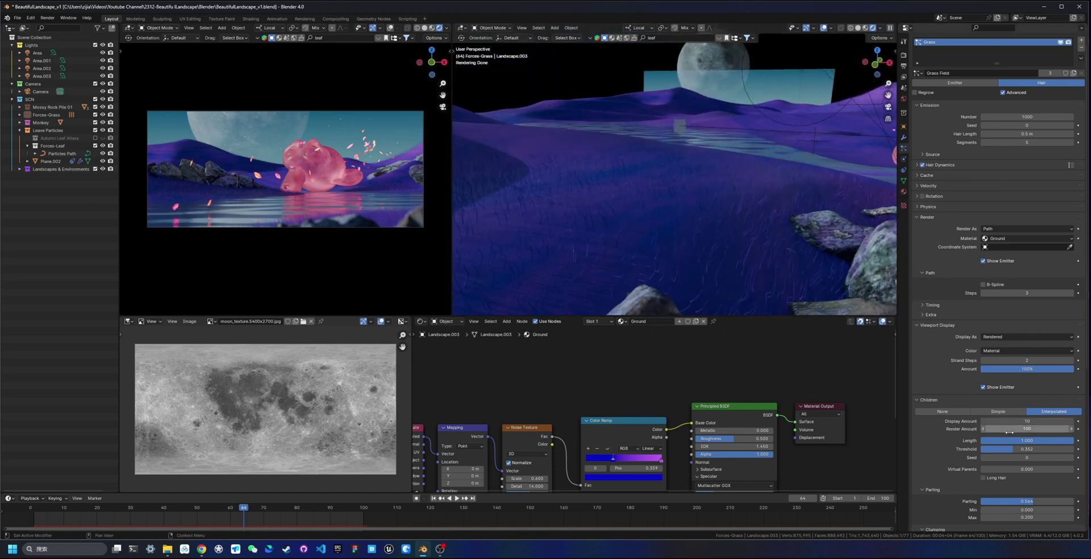
# Preview the grass with the children's Display Amount at 100, and set it back to 10
pyautogui.click(1030, 422)
pyautogui.write('100')
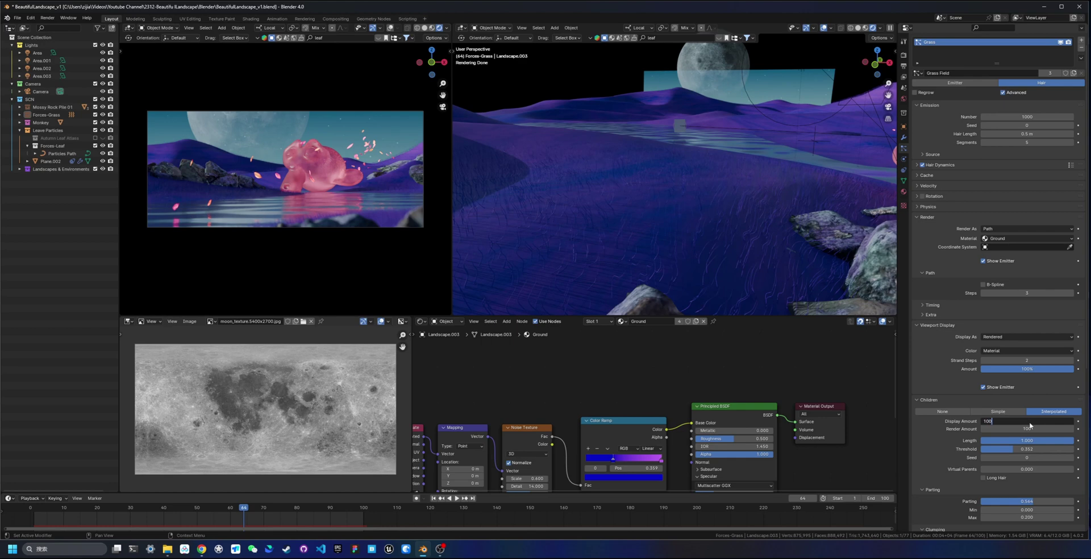
pyautogui.press('Return')
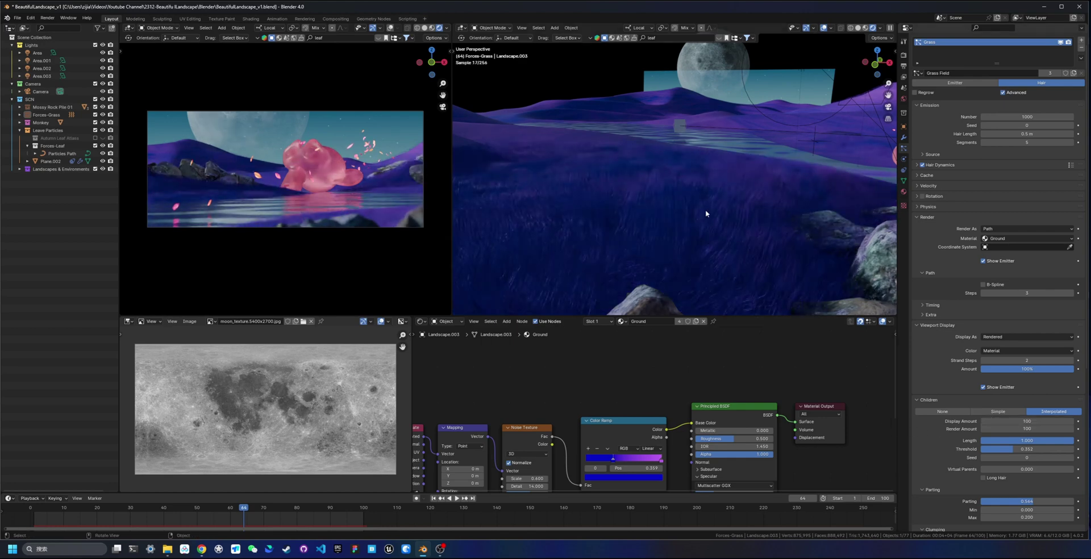
pyautogui.scroll(5, 691, 169)
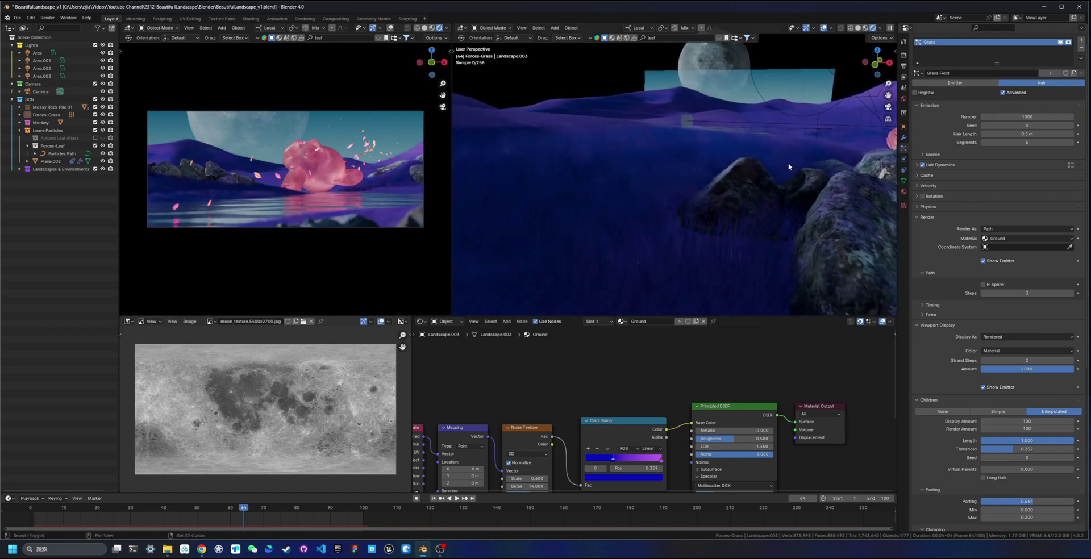
pyautogui.moveTo(656, 209); pyautogui.dragTo(683, 194, button='middle')
pyautogui.doubleClick(1017, 421)
pyautogui.write('10')
pyautogui.press('Return')
# Examine the Grass system's Parting, Clumping, Roughness and Hair Shape settings, and the effector collection in its Field Weights
pyautogui.scroll(-3, 946, 426)
pyautogui.scroll(-3, 947, 427)
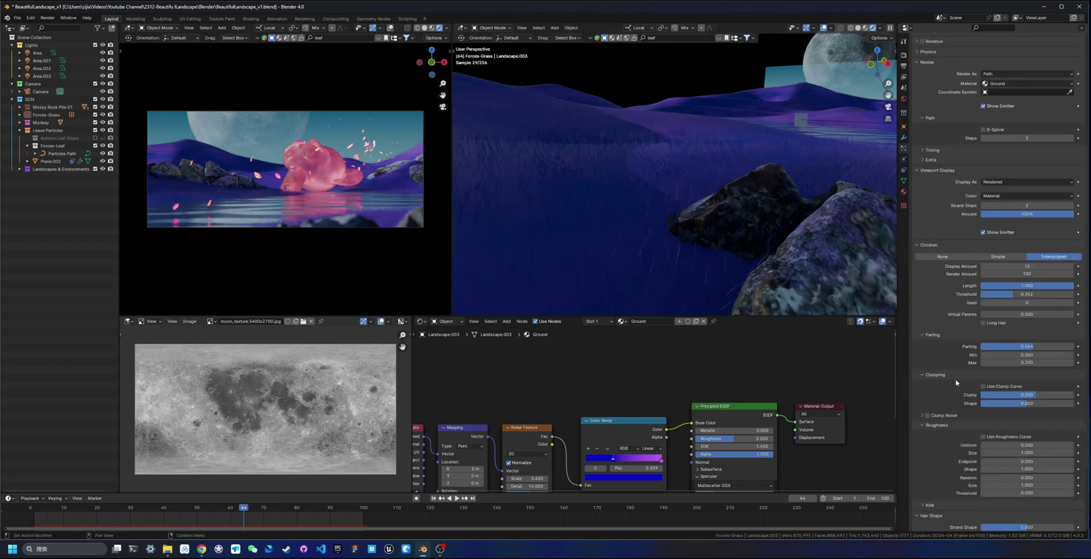
pyautogui.scroll(-4, 947, 446)
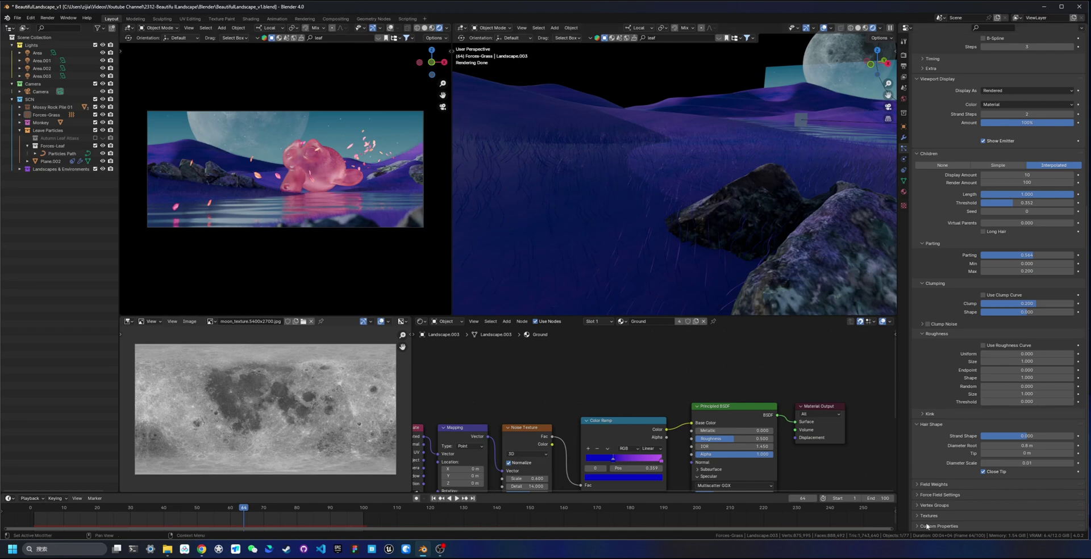
pyautogui.click(933, 484)
pyautogui.scroll(-4, 942, 499)
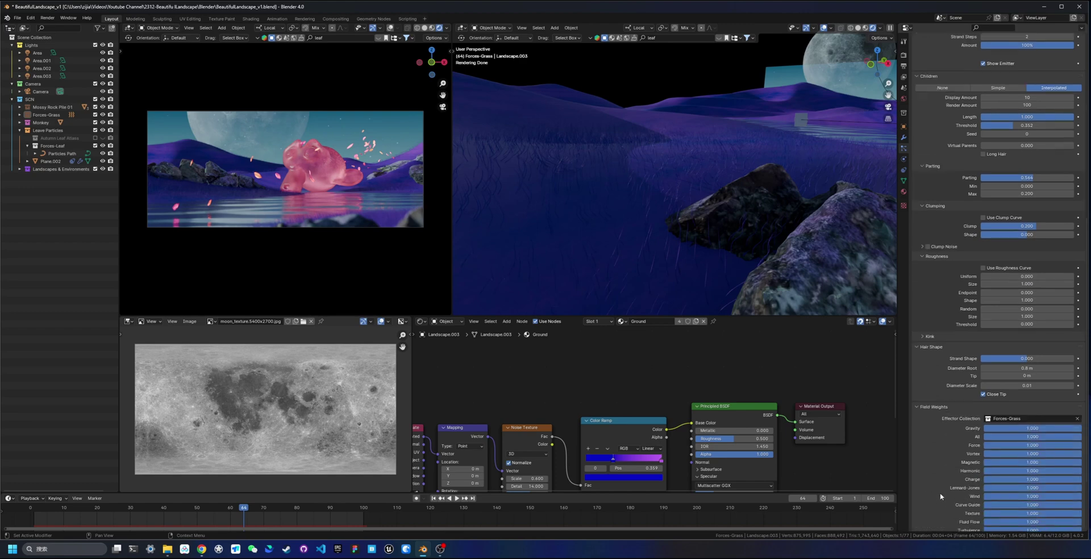
pyautogui.scroll(-3, 943, 490)
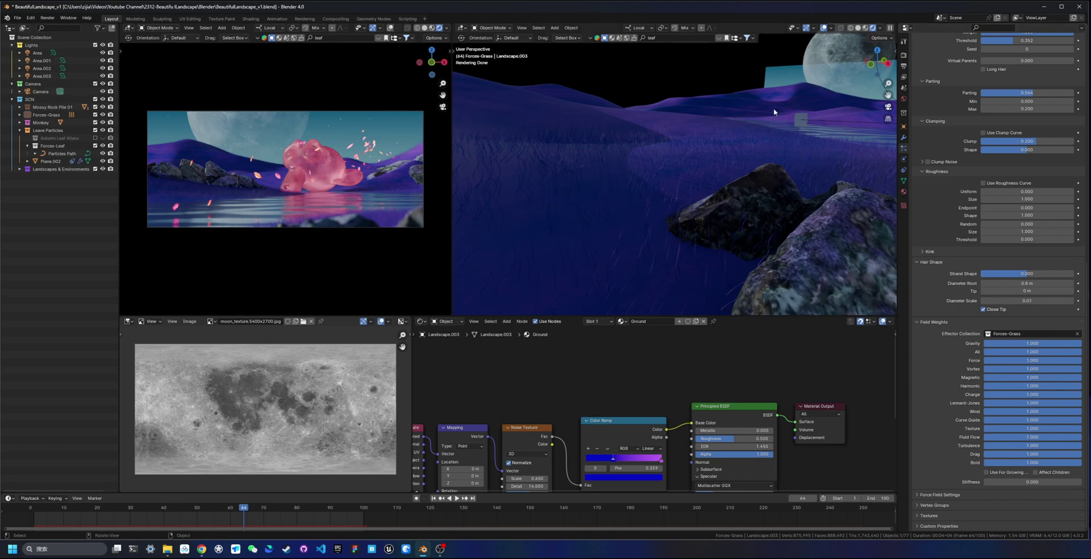
# Examine the leaf emitter Plane.002's particle settings and Field Weights, along with the Forces-Leaf collection
pyautogui.scroll(-6, 745, 212)
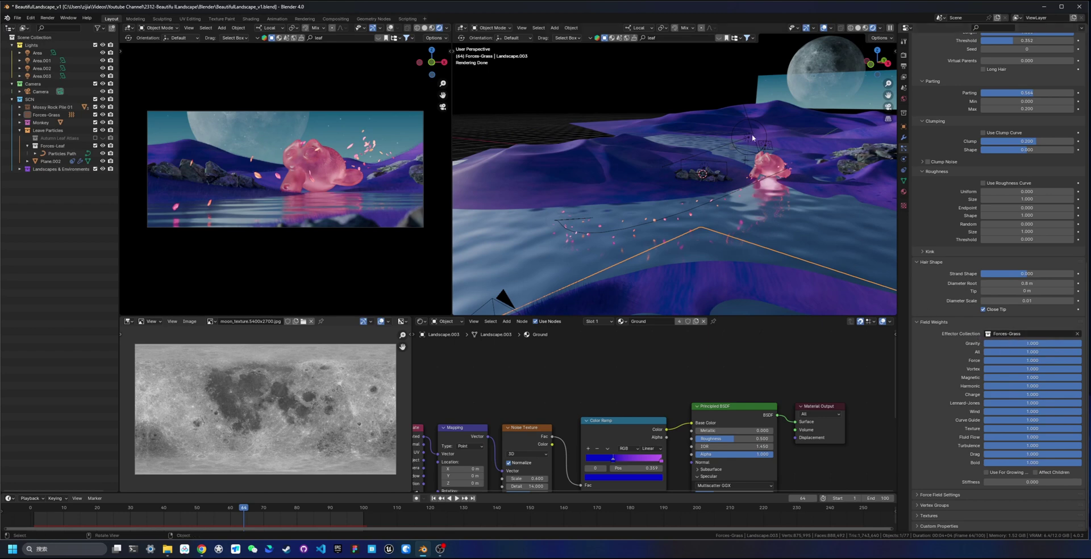
pyautogui.keyDown('shift'); pyautogui.moveTo(719, 166); pyautogui.dragTo(662, 206, button='middle'); pyautogui.keyUp('shift')
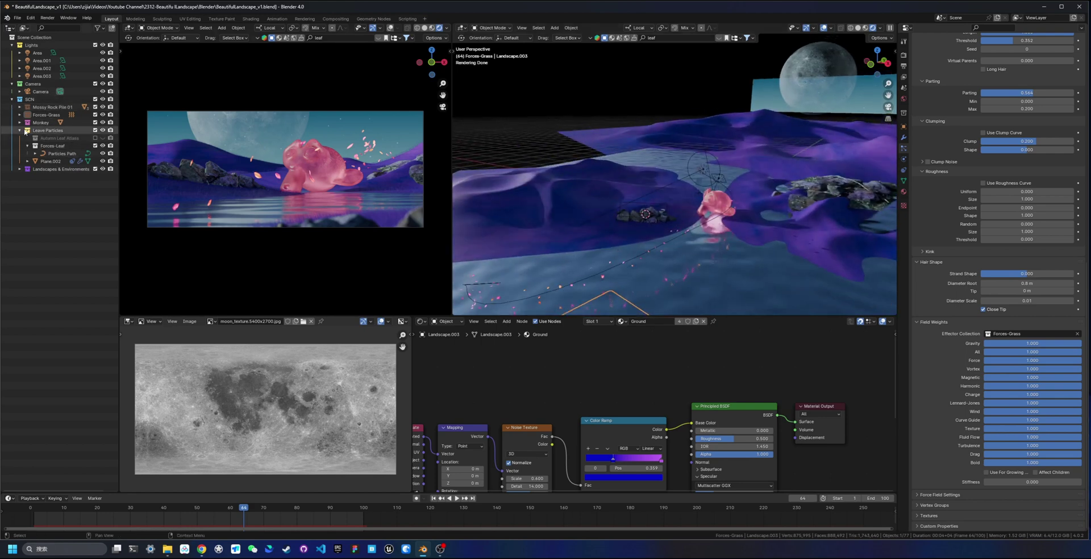
pyautogui.click(368, 151)
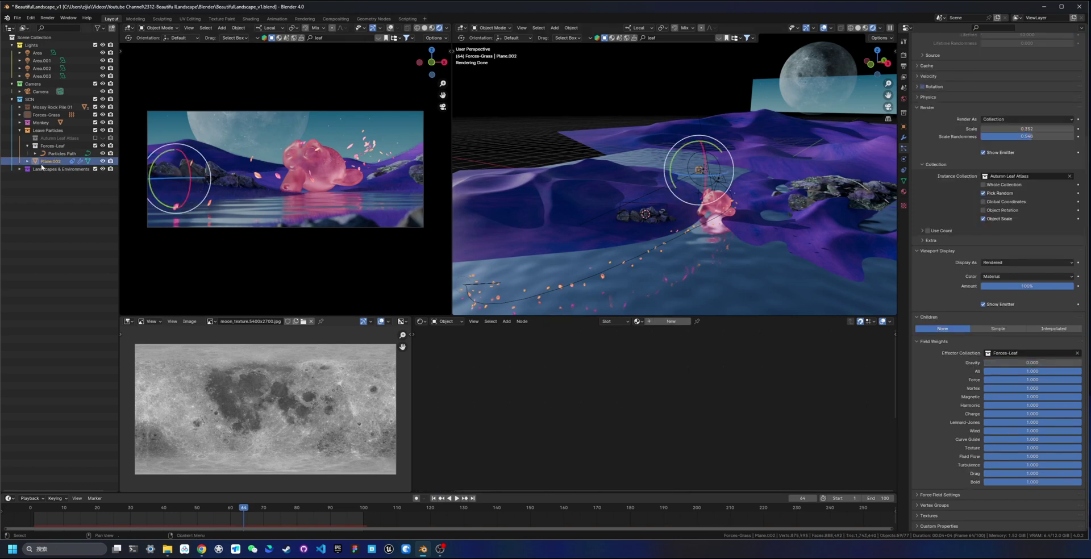
pyautogui.click(57, 146)
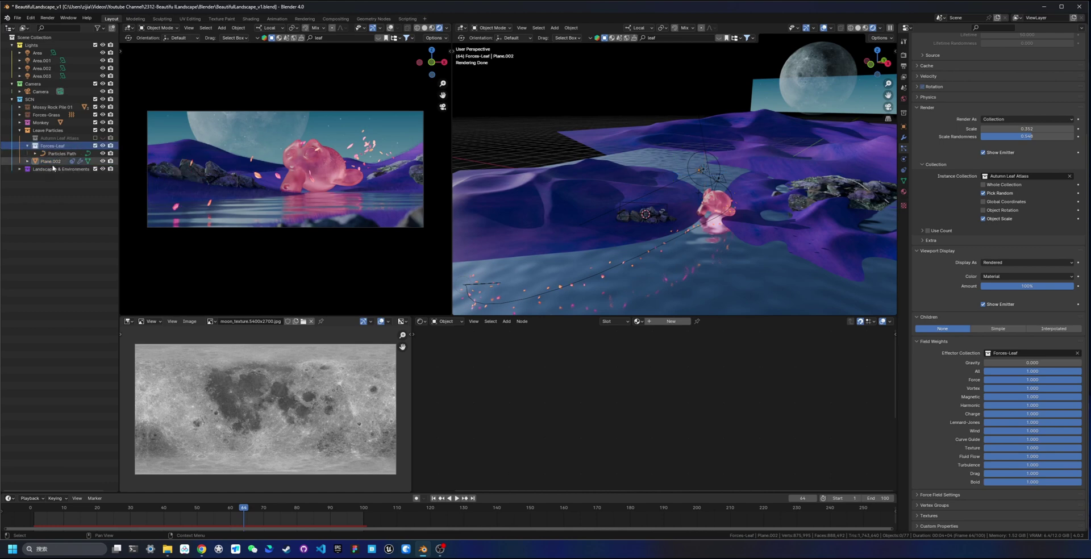
pyautogui.click(368, 145)
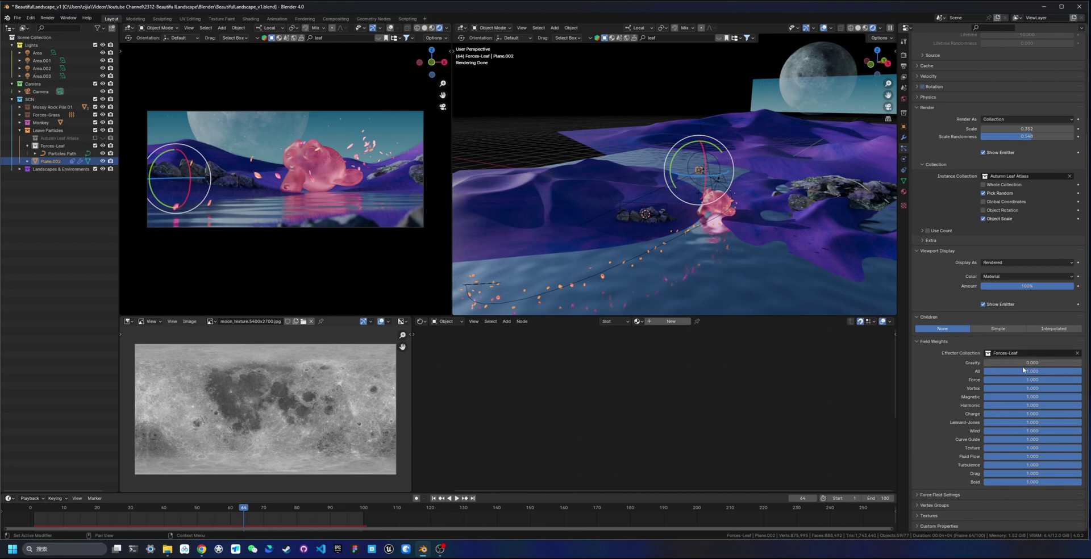
# Select the Landscape.002 terrain and show its Grass system's Vertex Groups, with Children and Field Weights collapsed
pyautogui.hotkey('alt', 'a')
pyautogui.moveTo(672, 214); pyautogui.dragTo(676, 265, button='middle')
pyautogui.click(676, 265)
pyautogui.click(950, 281)
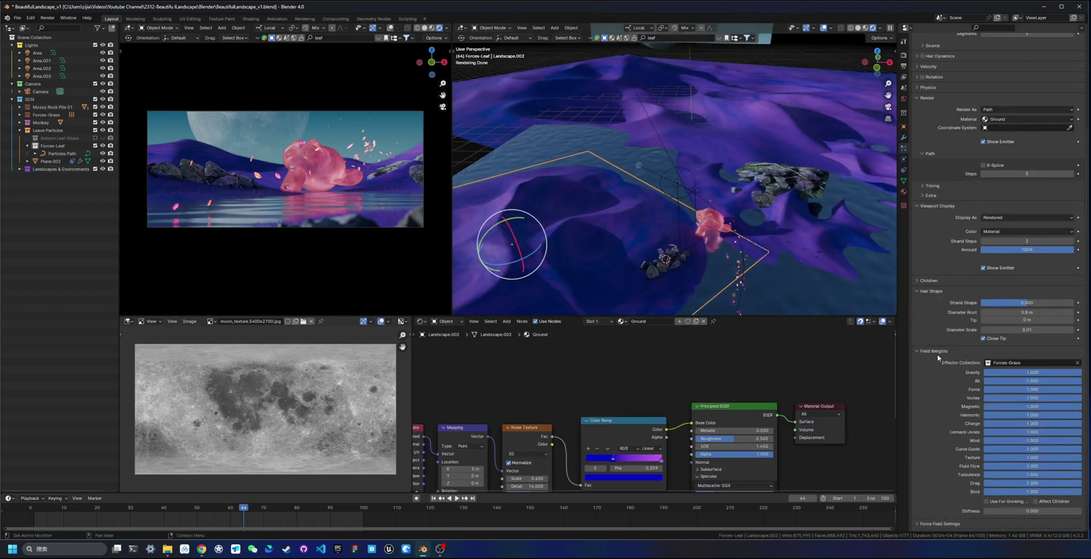
pyautogui.click(932, 351)
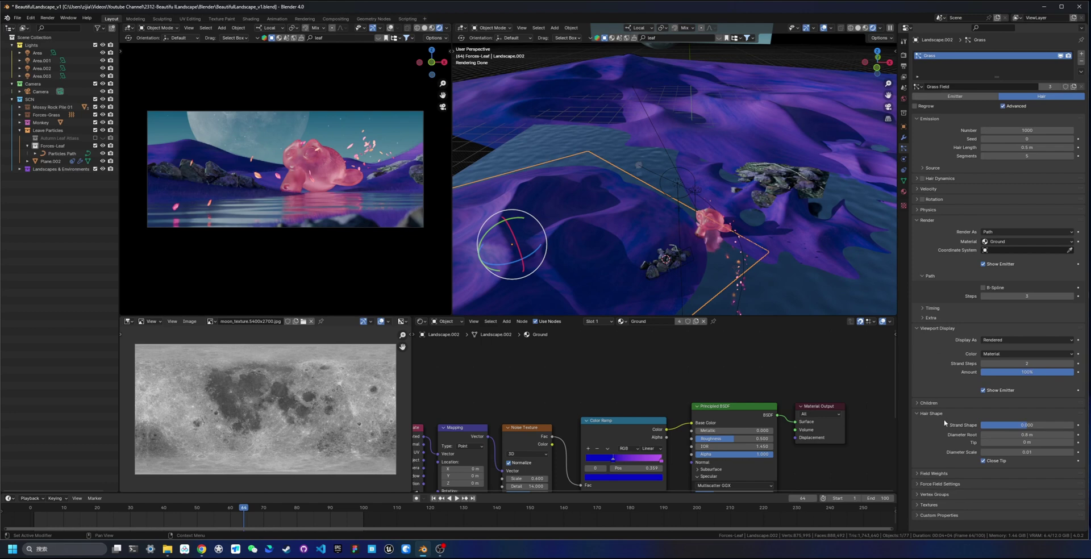
pyautogui.click(933, 494)
pyautogui.scroll(-3, 946, 497)
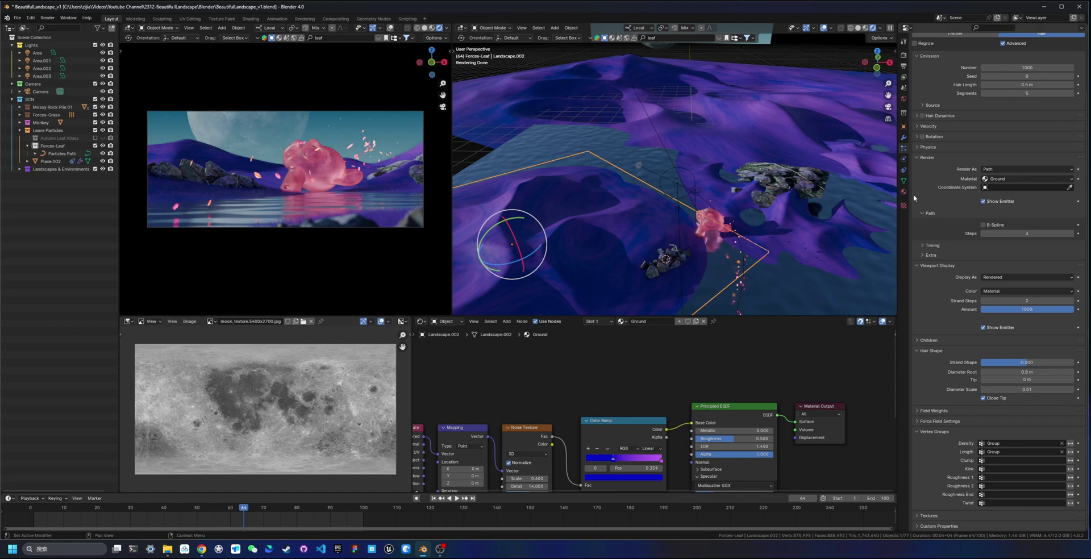
# Show the Landscape.002 mesh's vertex group and switch the terrain to Weight Paint mode
pyautogui.click(903, 183)
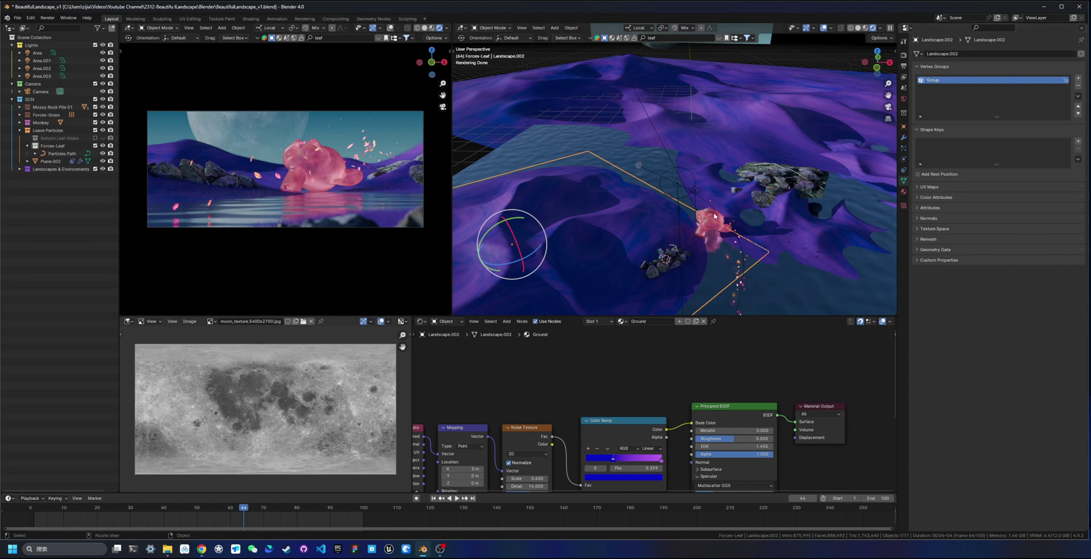
pyautogui.hotkey('ctrl', 'Tab')
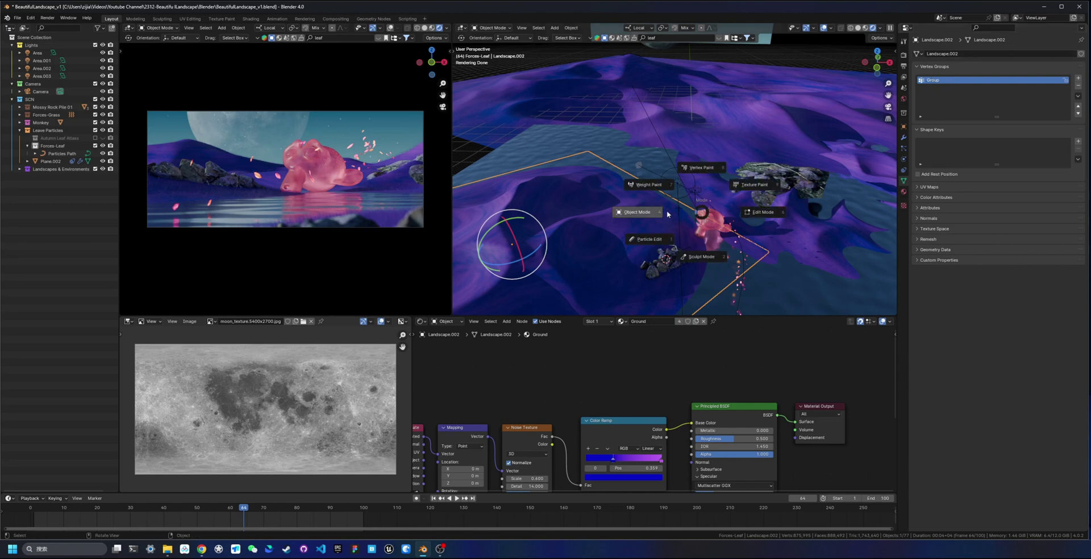
pyautogui.click(647, 184)
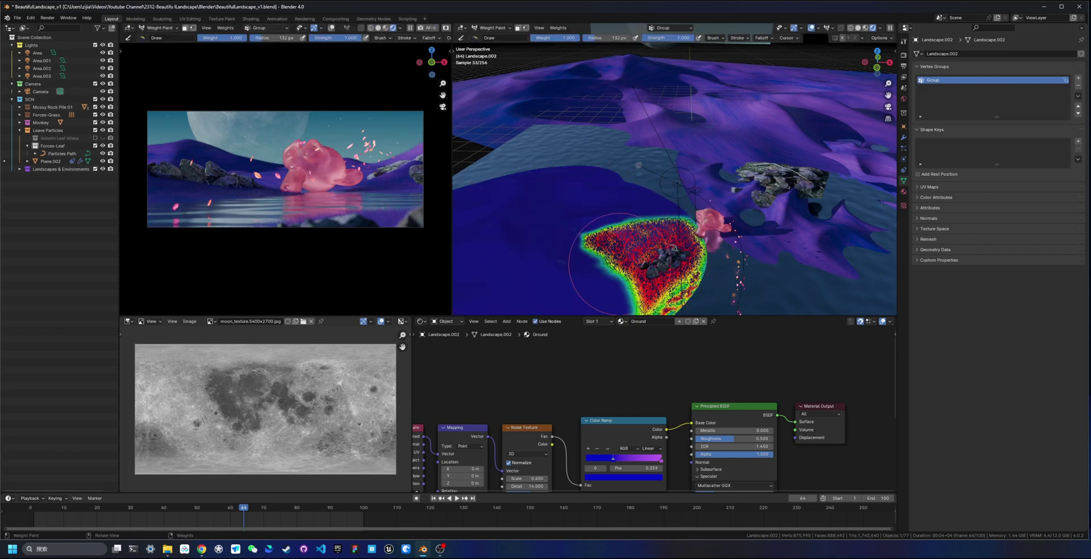
# Examine the weight-painted grass areas of Landscape.002 from several angles, and return to Object Mode
pyautogui.moveTo(608, 217)
pyautogui.mouseDown(button='middle')
pyautogui.moveTo(540, 219)
pyautogui.moveTo(573, 229)
pyautogui.mouseUp(button='middle')
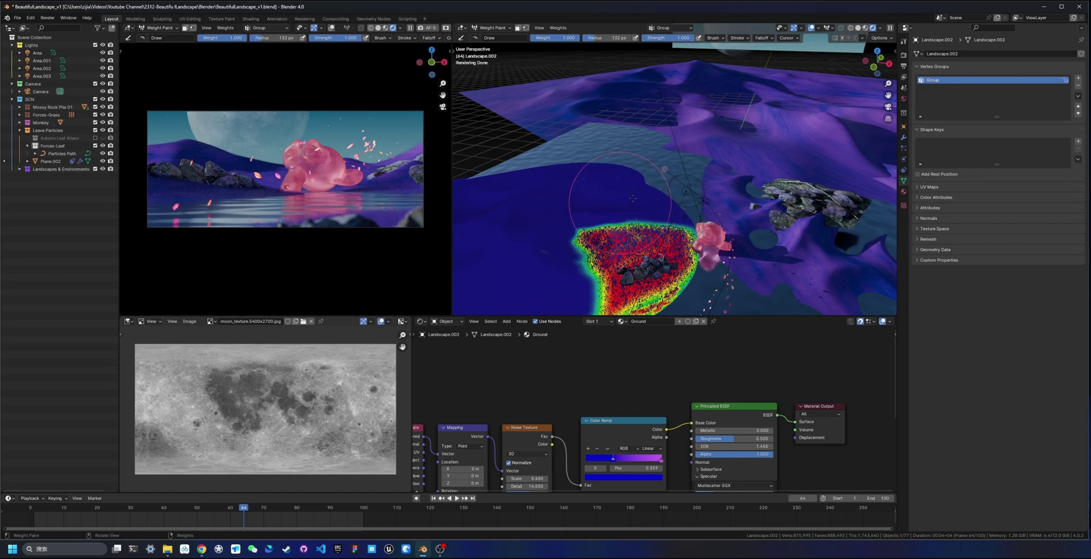
pyautogui.moveTo(628, 201); pyautogui.dragTo(645, 200)
pyautogui.scroll(5, 596, 213)
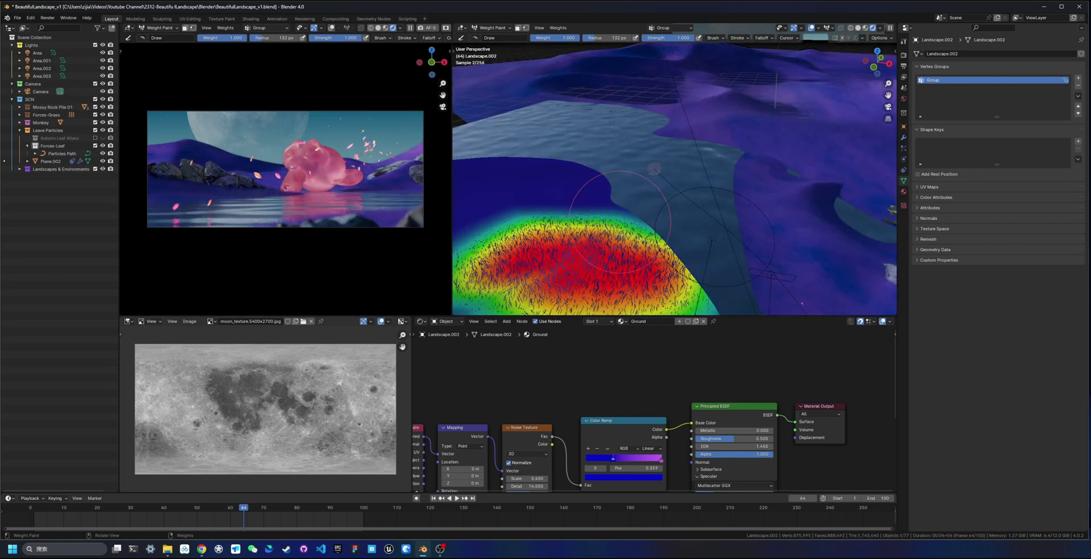
pyautogui.keyDown('shift'); pyautogui.moveTo(586, 218); pyautogui.dragTo(765, 131, button='middle'); pyautogui.keyUp('shift')
pyautogui.keyDown('ctrl'); pyautogui.moveTo(772, 94); pyautogui.dragTo(676, 205, button='middle'); pyautogui.keyUp('ctrl')
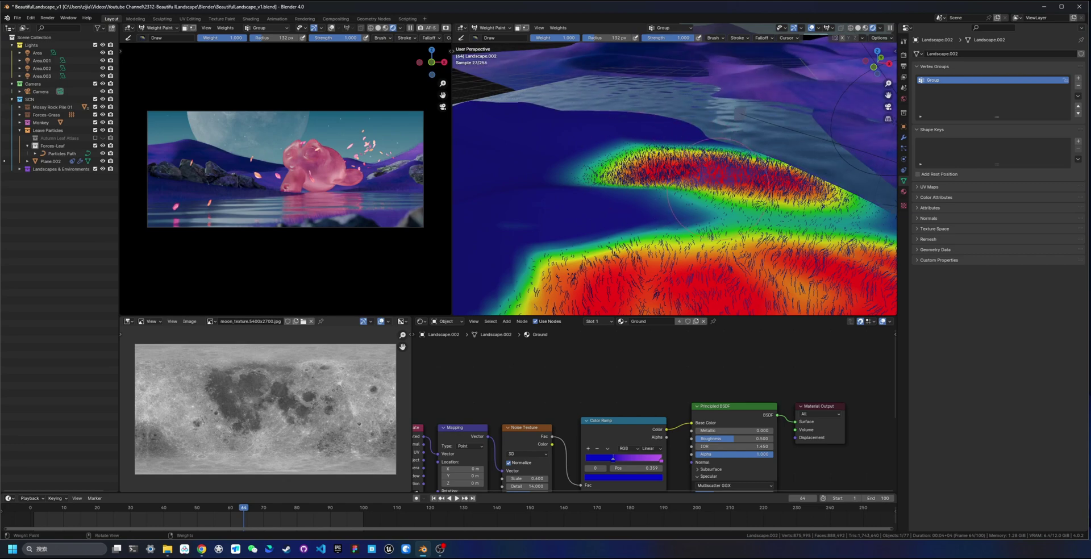
pyautogui.moveTo(744, 137); pyautogui.dragTo(609, 142, button='middle')
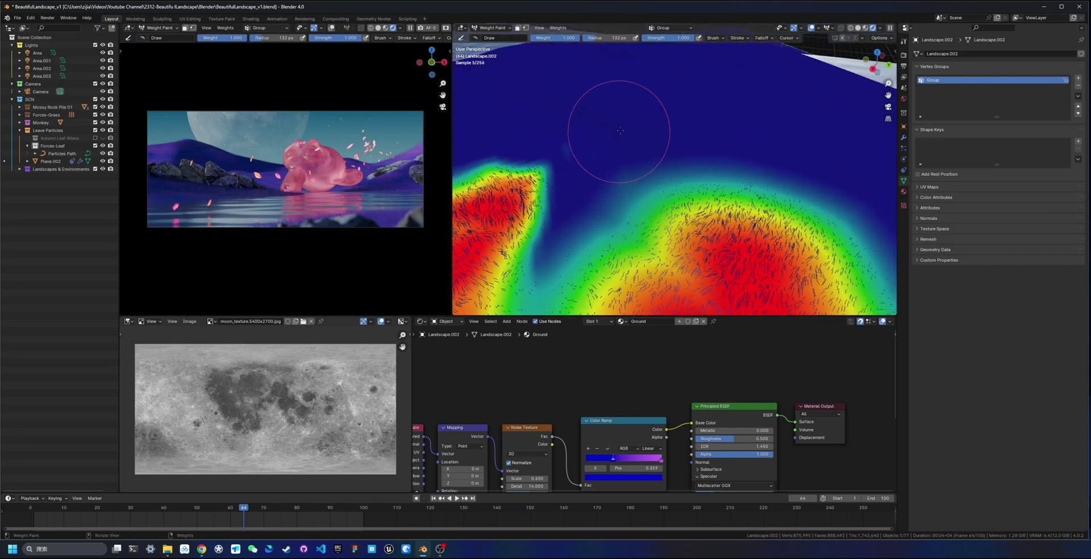
pyautogui.moveTo(707, 134)
pyautogui.mouseDown(button='middle')
pyautogui.moveTo(799, 159)
pyautogui.moveTo(785, 171)
pyautogui.mouseUp(button='middle')
pyautogui.scroll(-3, 785, 171)
pyautogui.hotkey('ctrl', 'Tab')
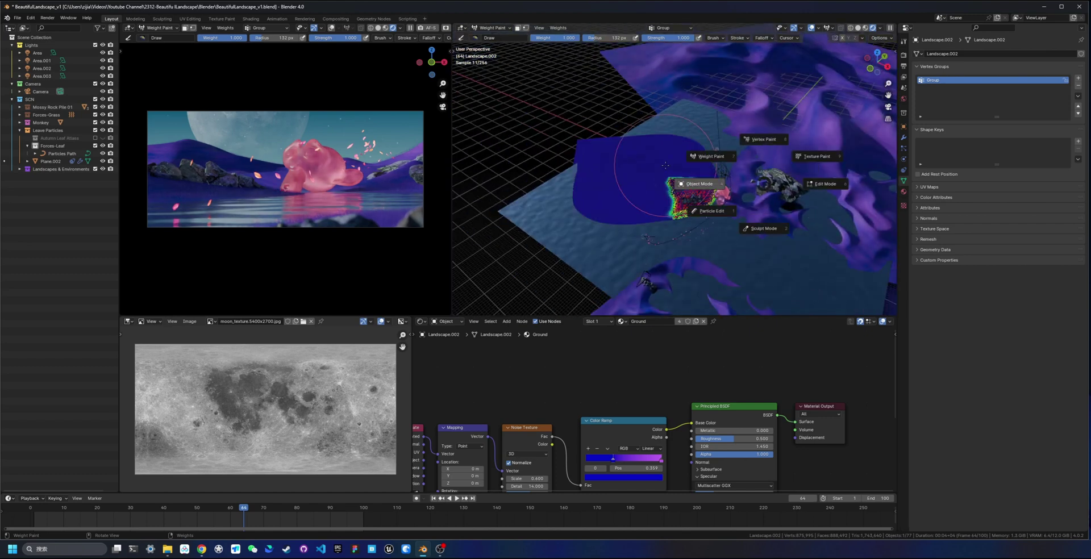
pyautogui.click(681, 191)
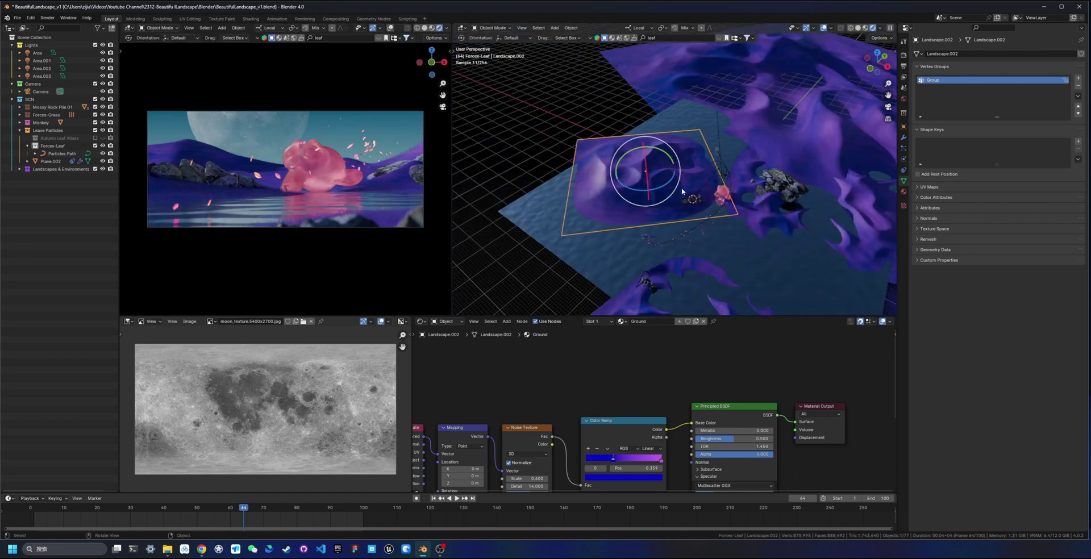
# Expand the autumn leaf atlas collection inside Leave Particles and select leaf.001 to show its material
pyautogui.scroll(3, 709, 193)
pyautogui.scroll(4, 733, 217)
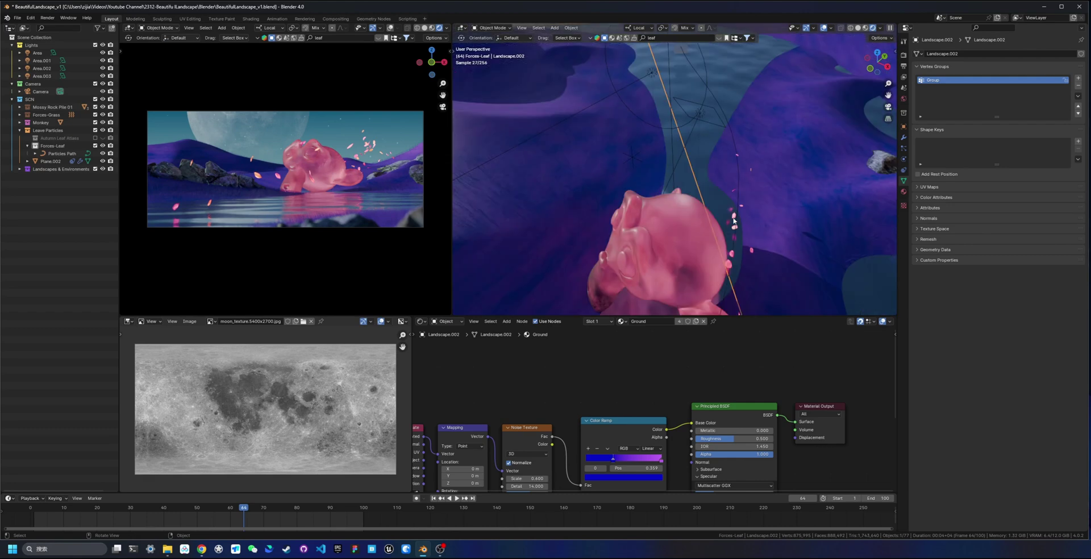
pyautogui.click(734, 220)
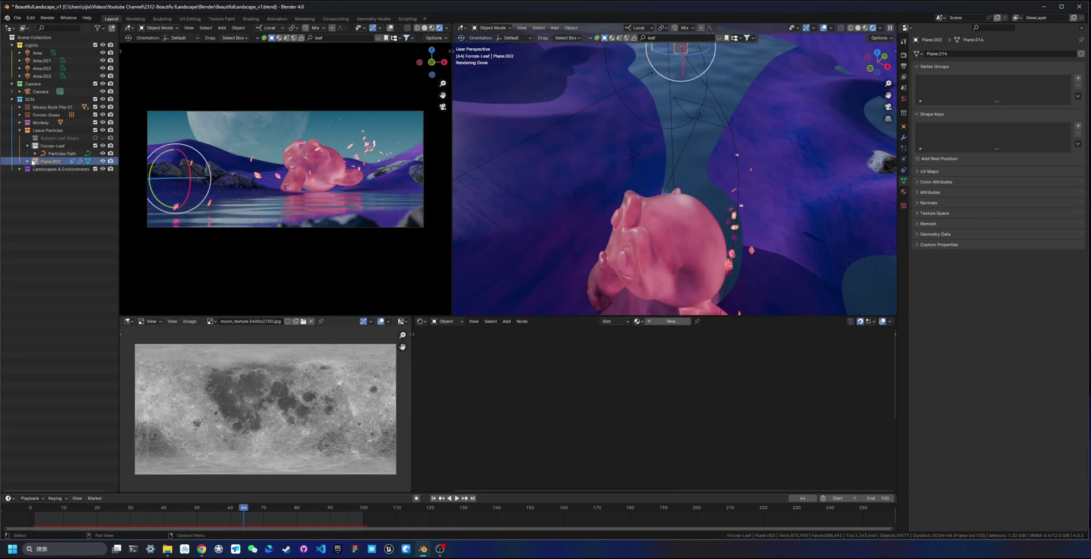
pyautogui.click(80, 138)
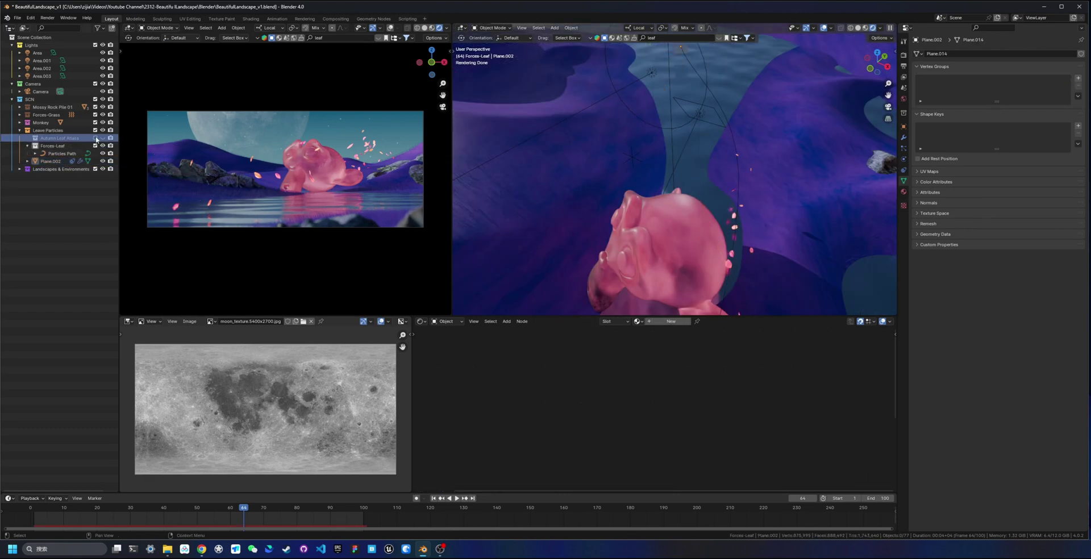
pyautogui.click(27, 138)
pyautogui.click(56, 169)
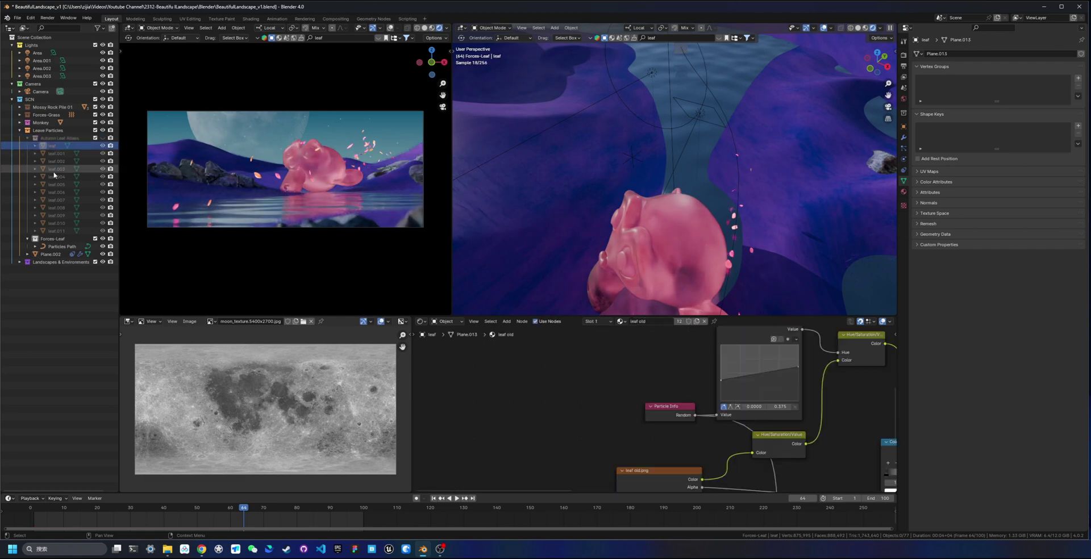
pyautogui.click(48, 208)
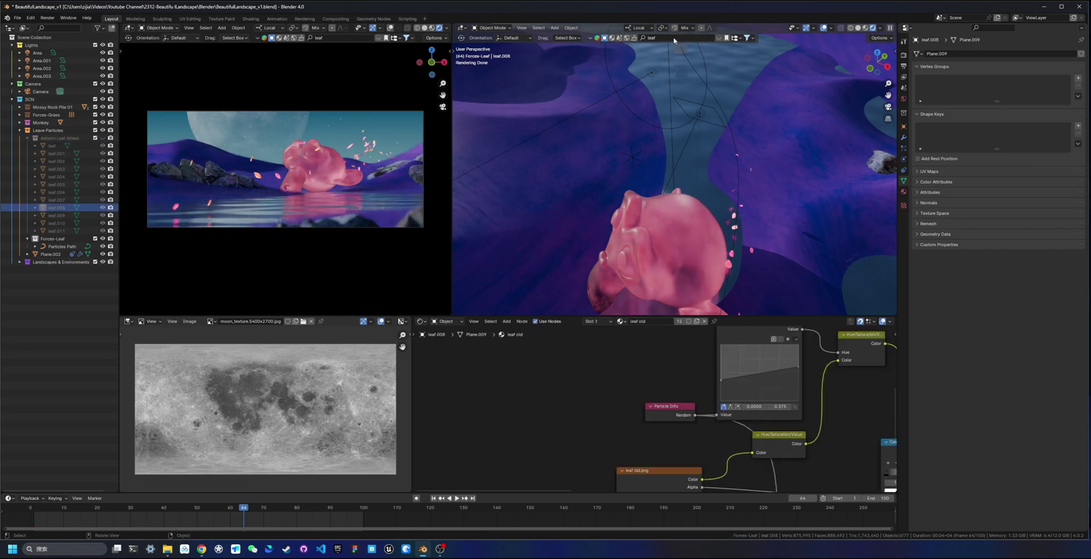
pyautogui.click(753, 38)
pyautogui.click(55, 154)
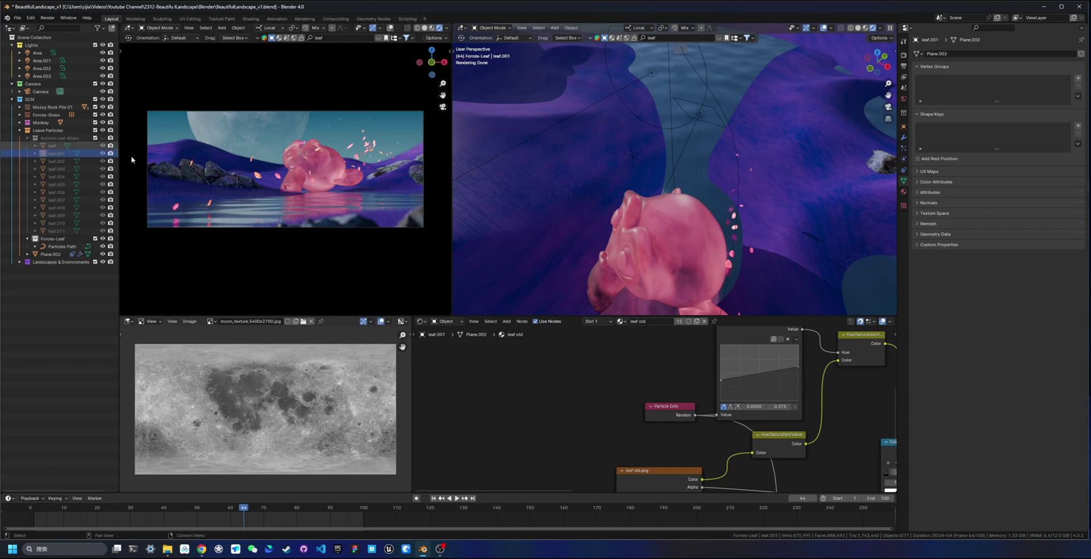
# Examine the full node tree of leaf.001's material alongside close views of the leaves flying around the monkey head
pyautogui.scroll(-5, 706, 377)
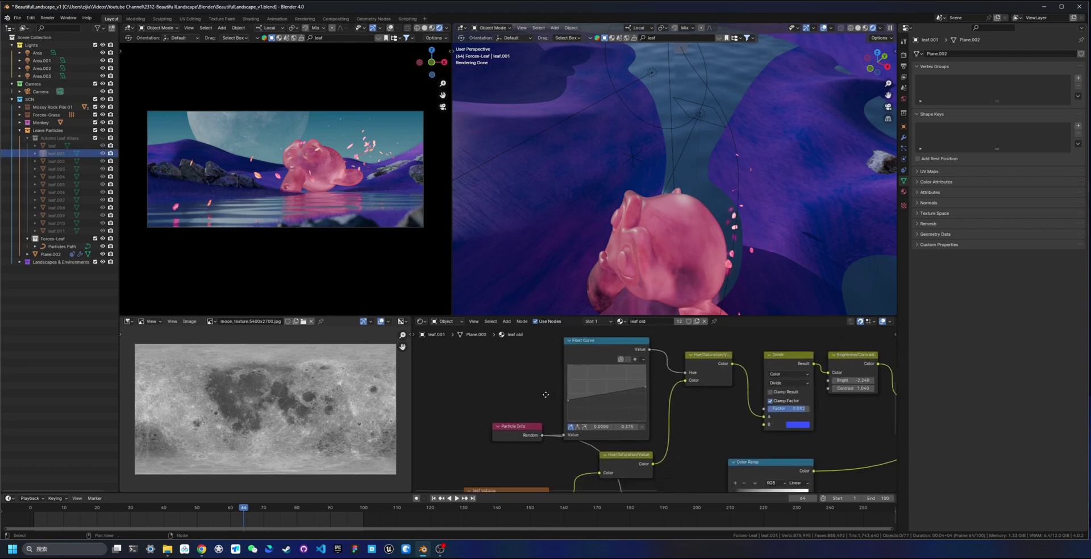
pyautogui.scroll(-1, 596, 397)
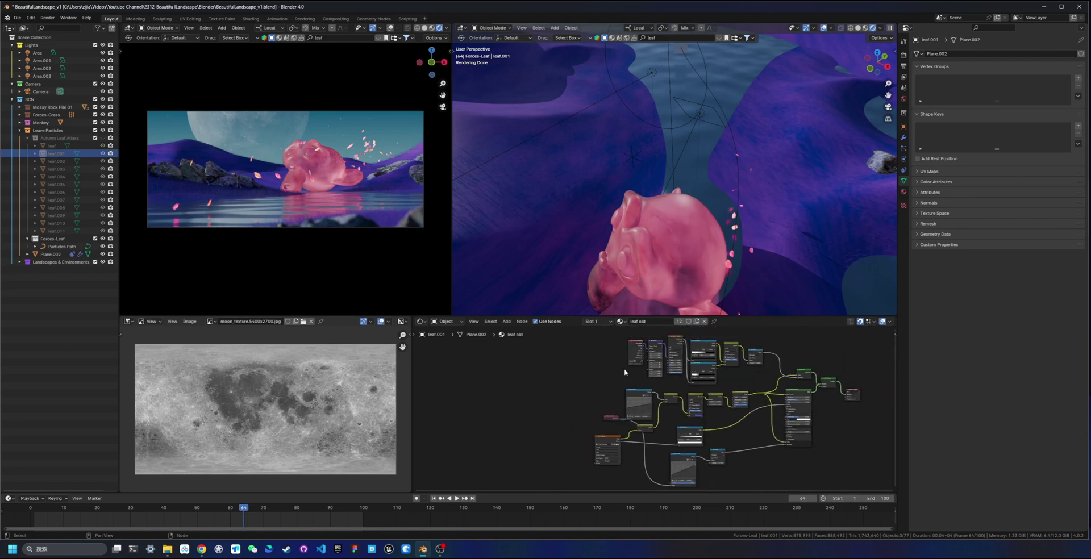
pyautogui.moveTo(547, 346); pyautogui.dragTo(868, 493)
pyautogui.click(866, 451)
pyautogui.moveTo(735, 241); pyautogui.dragTo(656, 284, button='middle')
pyautogui.scroll(4, 655, 278)
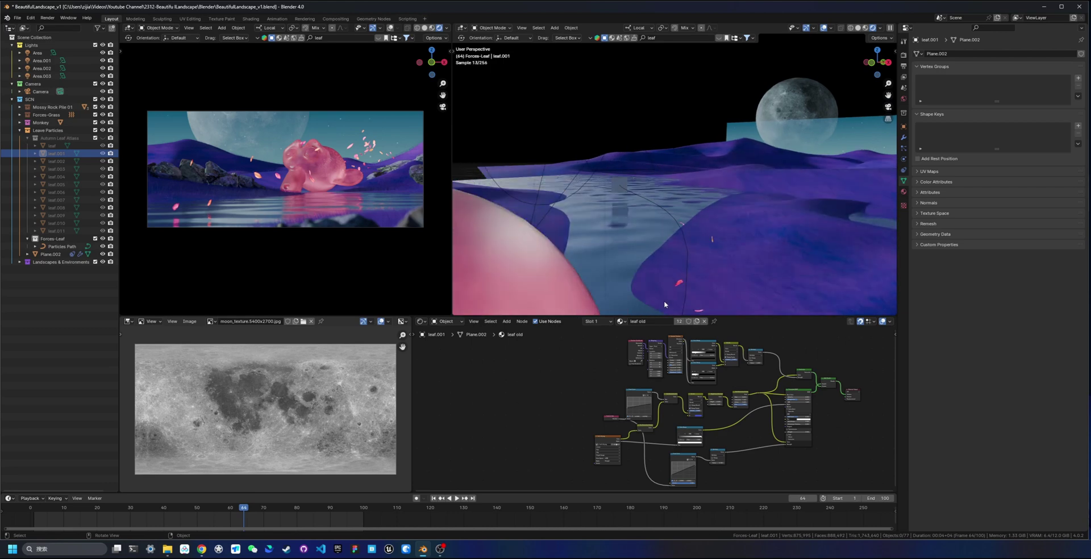
pyautogui.scroll(3, 656, 430)
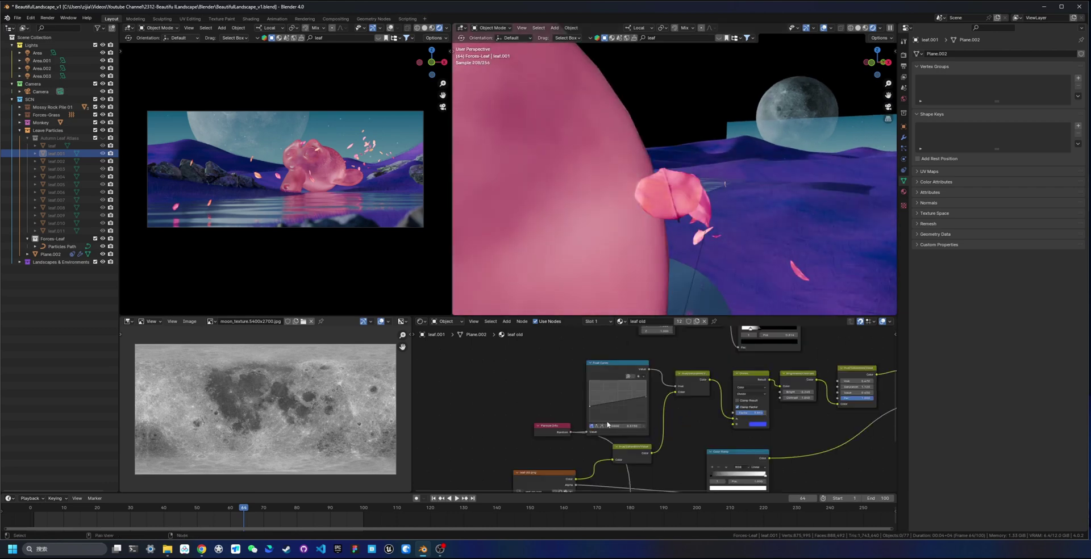
pyautogui.scroll(-2, 719, 429)
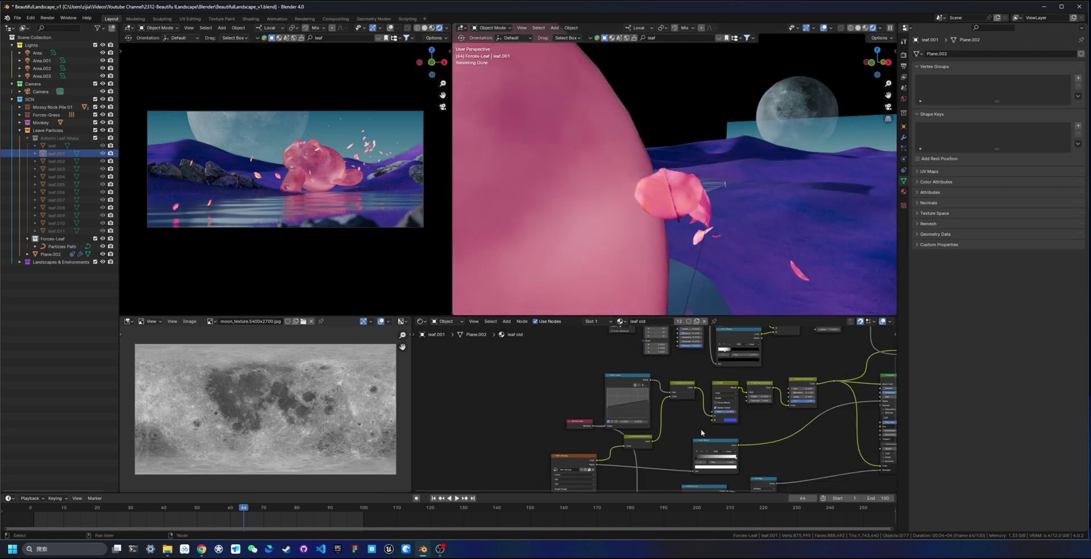
pyautogui.scroll(-4, 695, 432)
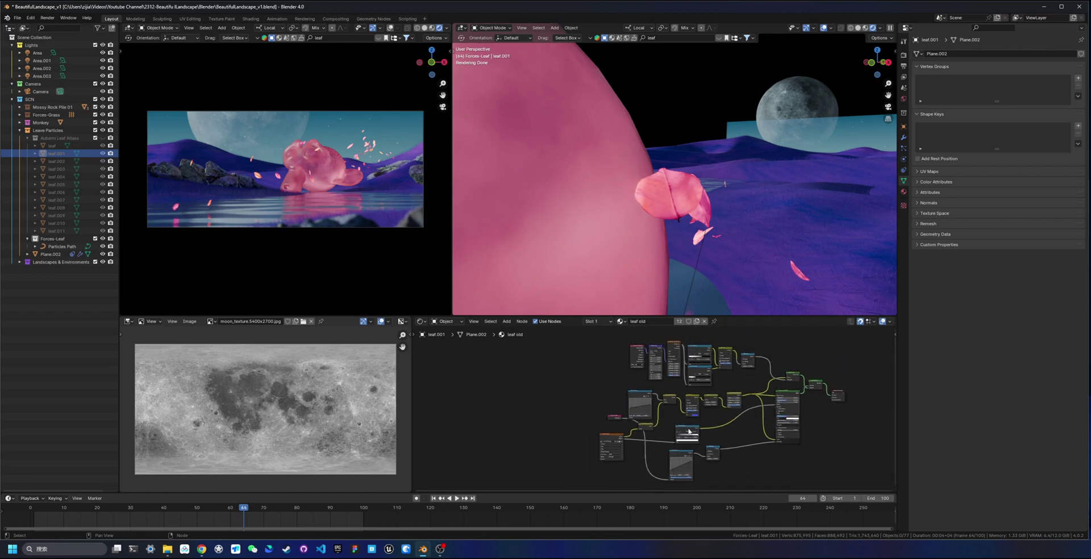
pyautogui.moveTo(578, 353); pyautogui.dragTo(585, 399)
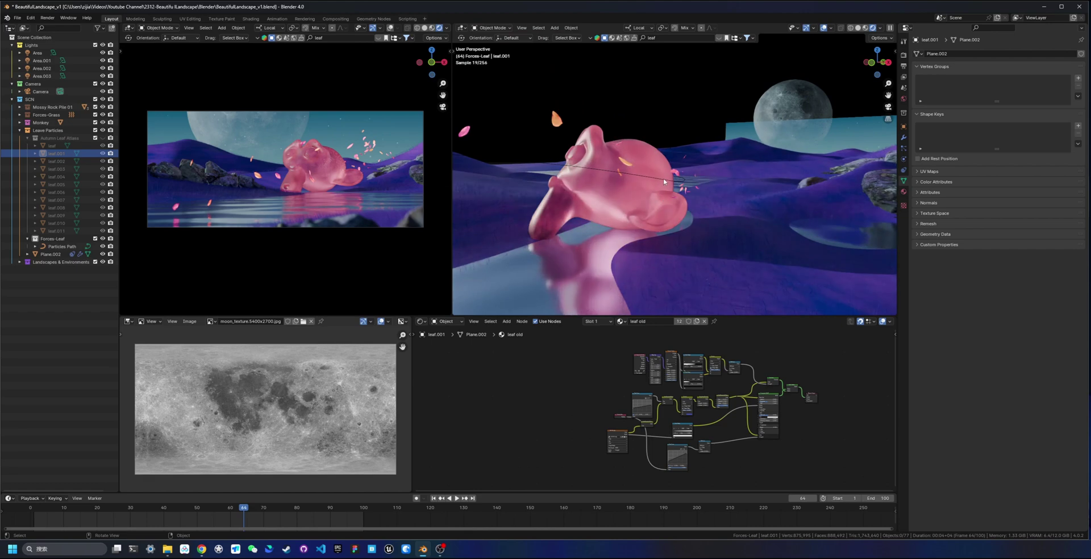
pyautogui.moveTo(787, 105); pyautogui.dragTo(748, 144, button='middle')
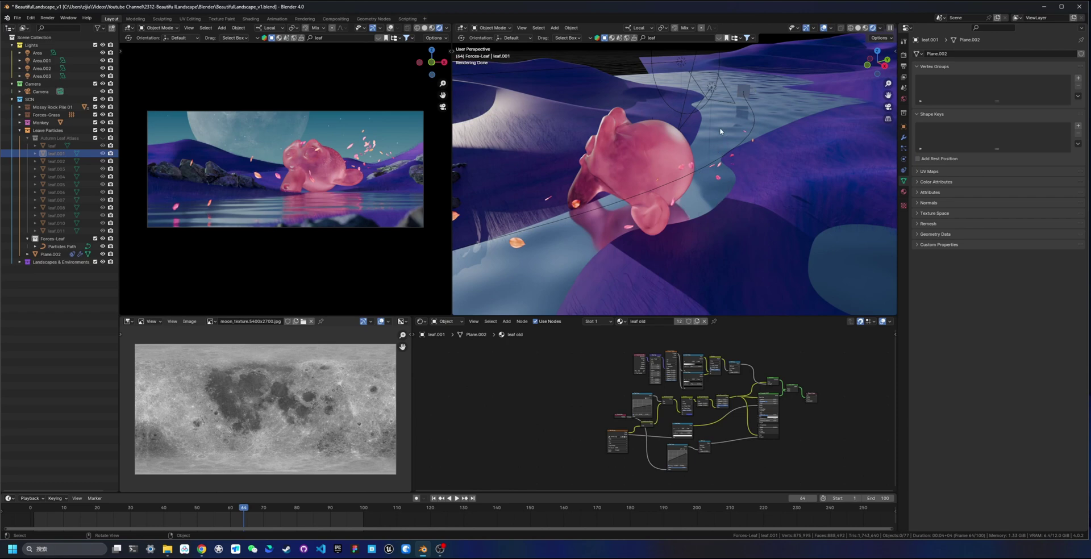
# Select the leaf emitter Plane.002 and examine its particle emission, collection rendering and Field Weights settings
pyautogui.click(742, 92)
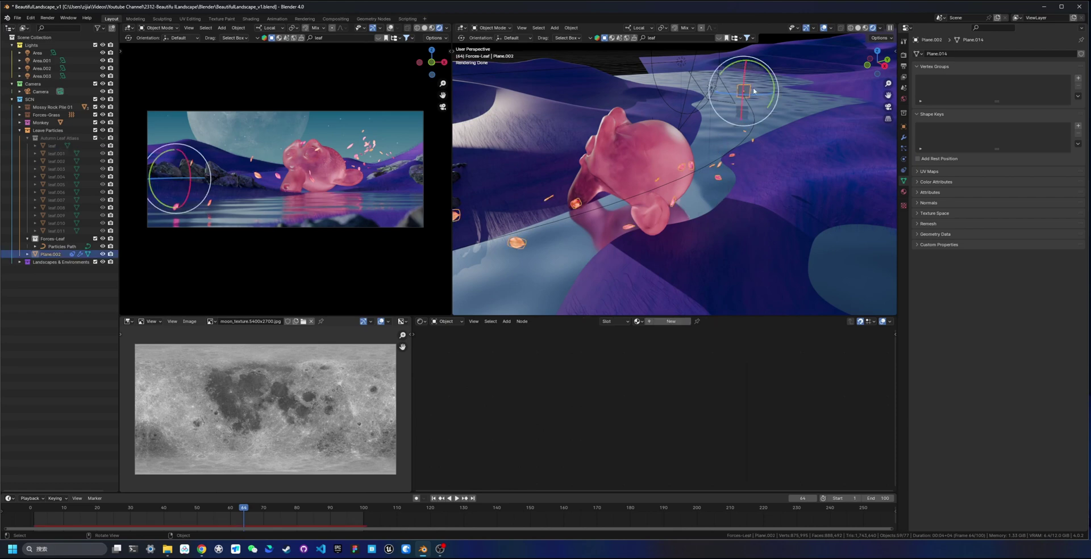
pyautogui.click(904, 148)
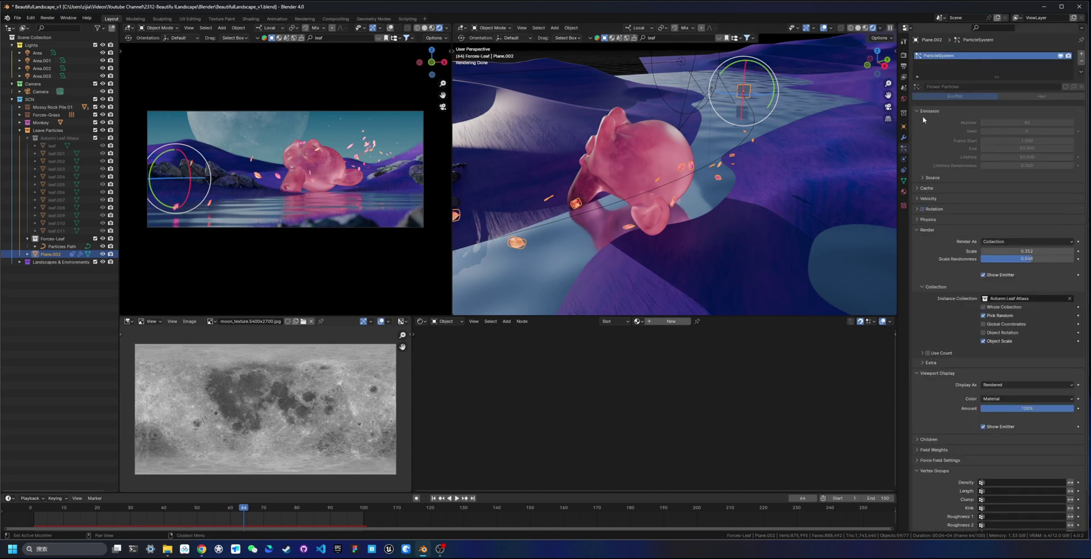
pyautogui.click(1046, 122)
pyautogui.write('80')
pyautogui.press('Return')
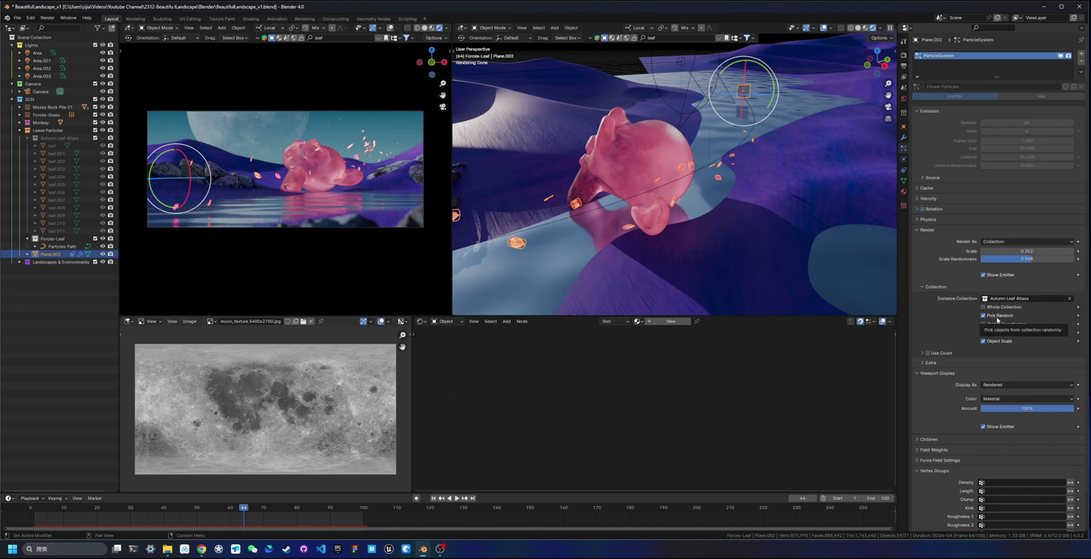
pyautogui.scroll(-2, 943, 367)
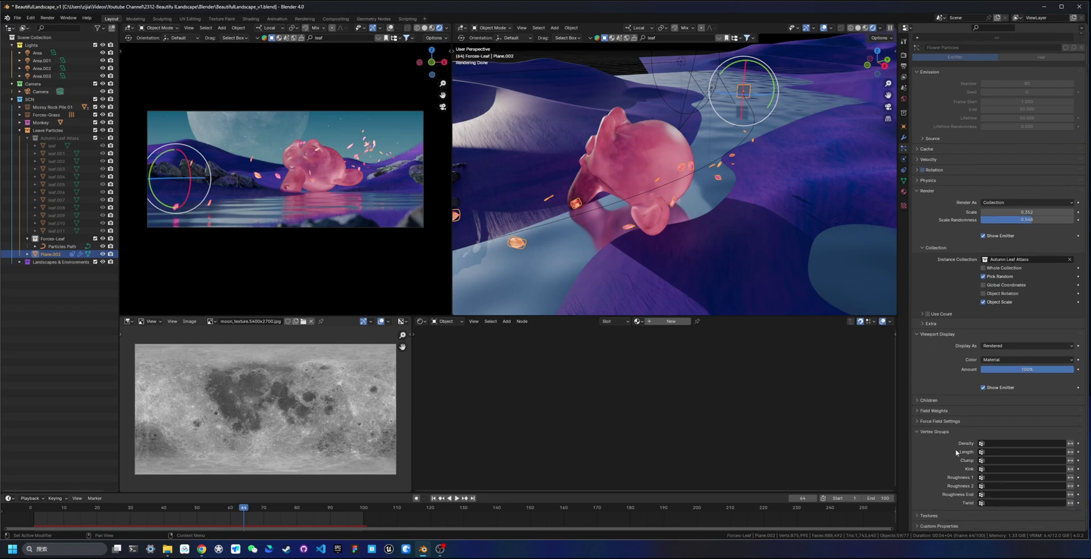
pyautogui.click(941, 413)
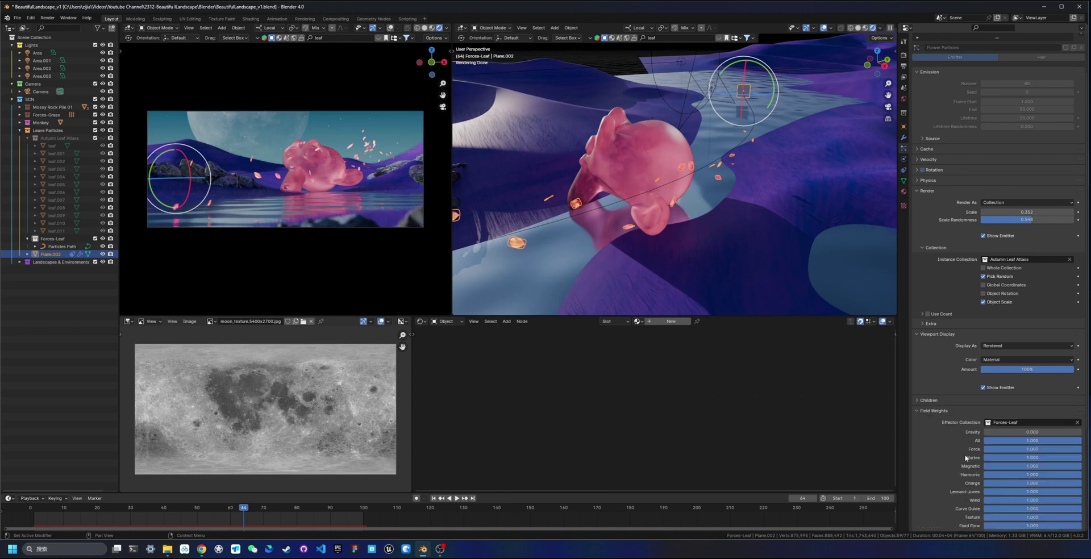
pyautogui.scroll(-4, 1011, 412)
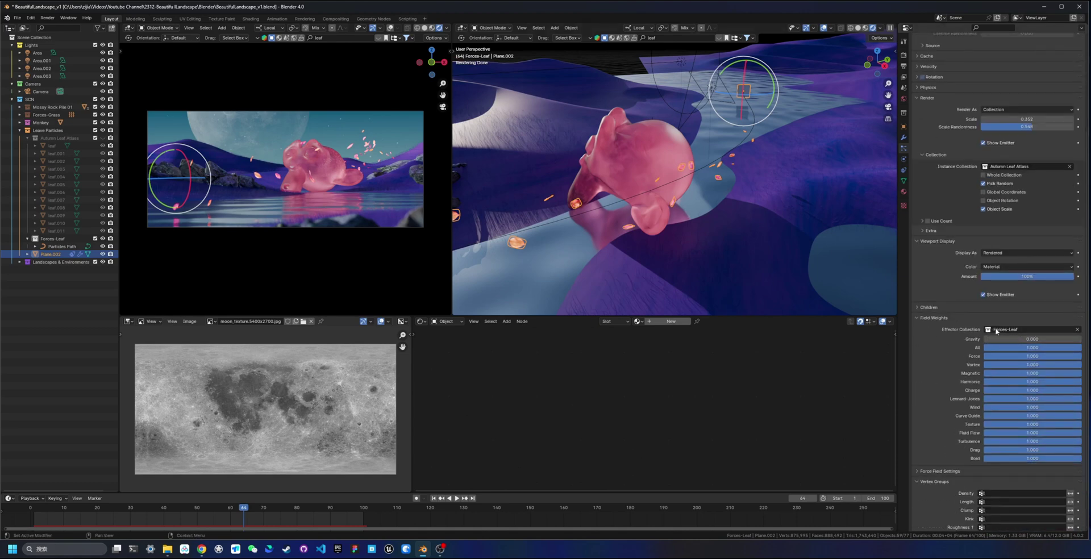
# Select the Particles Path curve and show its Curve Guide force field settings and its course around the monkey head
pyautogui.click(53, 245)
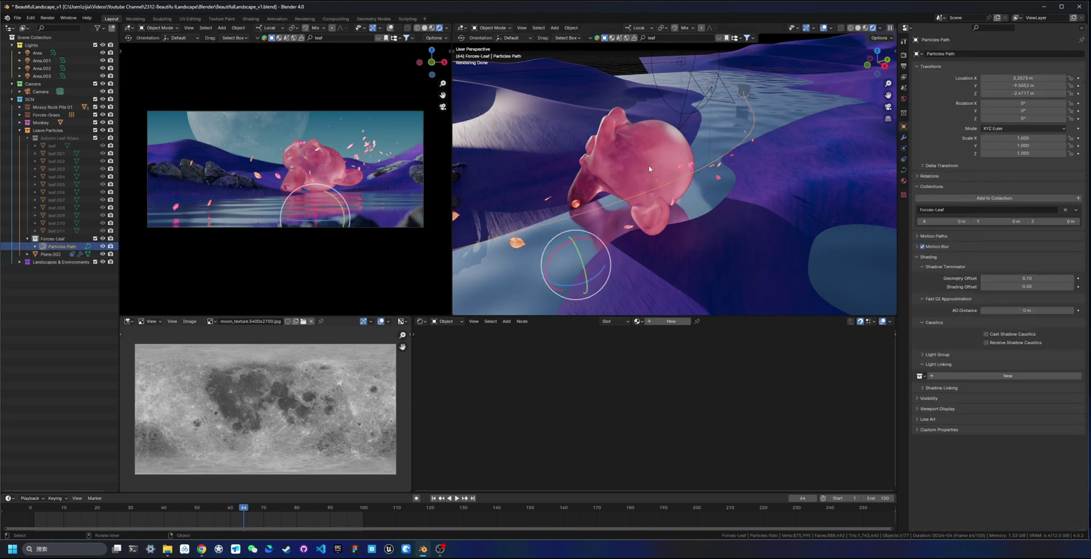
pyautogui.scroll(-1, 743, 104)
pyautogui.moveTo(526, 211); pyautogui.dragTo(591, 214, button='middle')
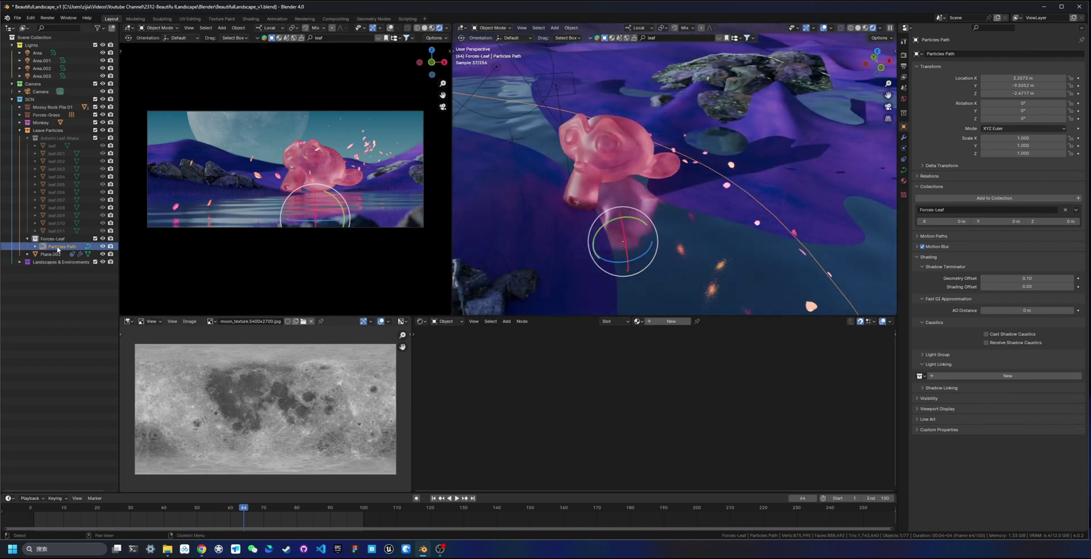
pyautogui.click(904, 161)
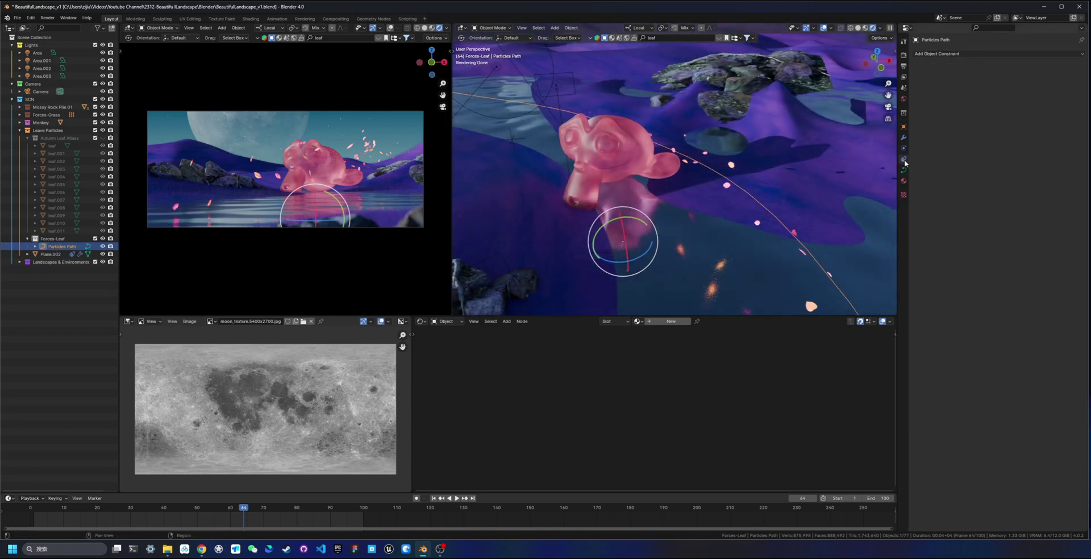
pyautogui.click(903, 148)
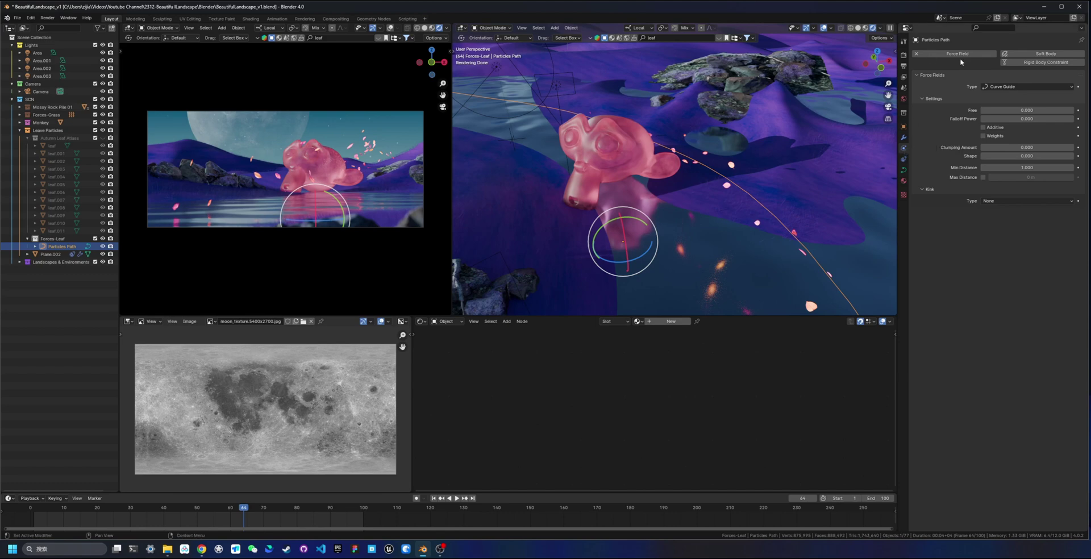
pyautogui.click(1001, 87)
pyautogui.click(1023, 121)
pyautogui.scroll(-7, 702, 188)
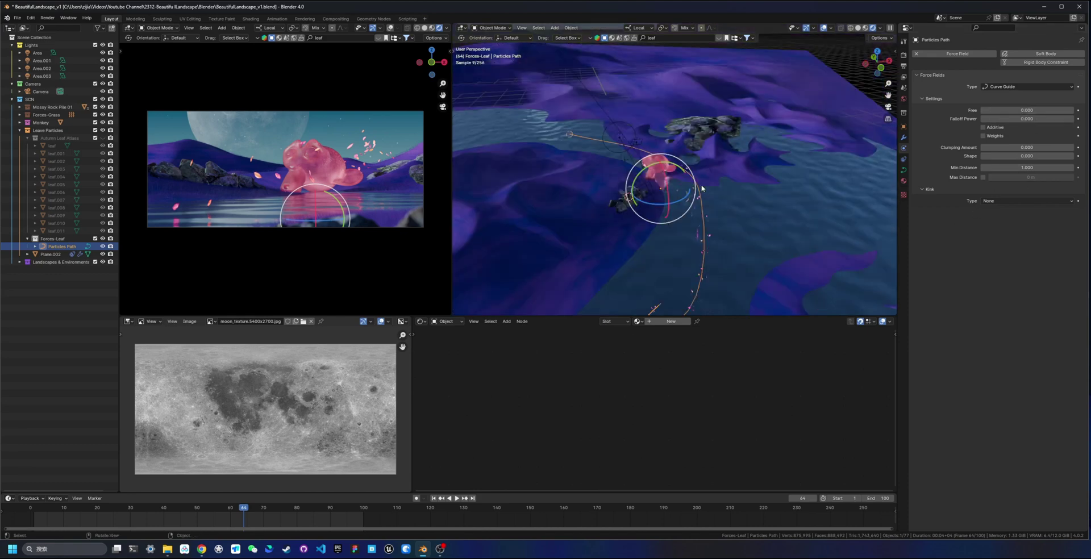
# Reselect the leaf emitter Plane.002 and expand the Rotation and Cache settings of its particle system
pyautogui.scroll(2, 703, 188)
pyautogui.click(701, 171)
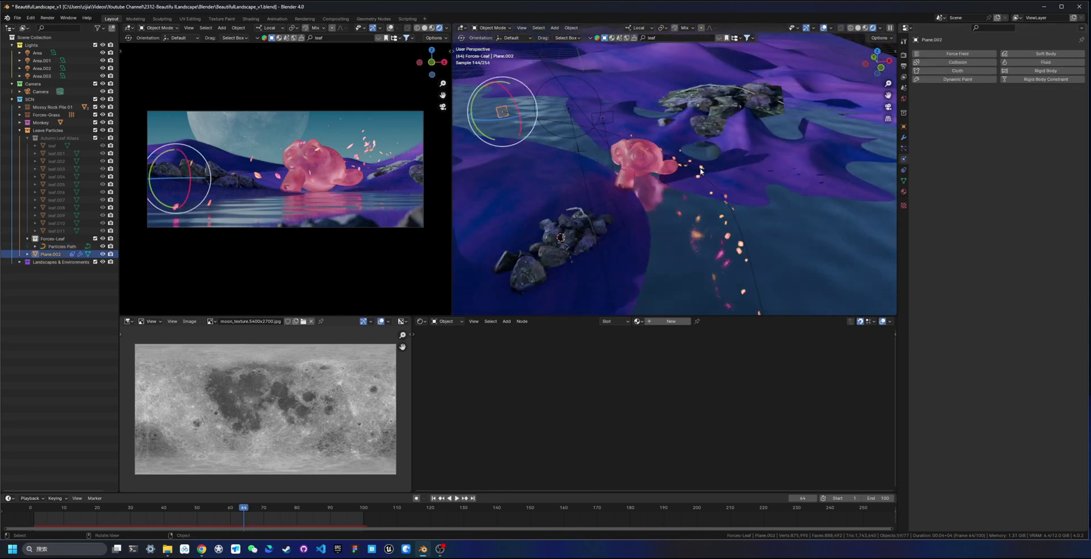
pyautogui.scroll(3, 710, 179)
pyautogui.scroll(2, 725, 188)
pyautogui.moveTo(725, 188); pyautogui.dragTo(763, 149, button='middle')
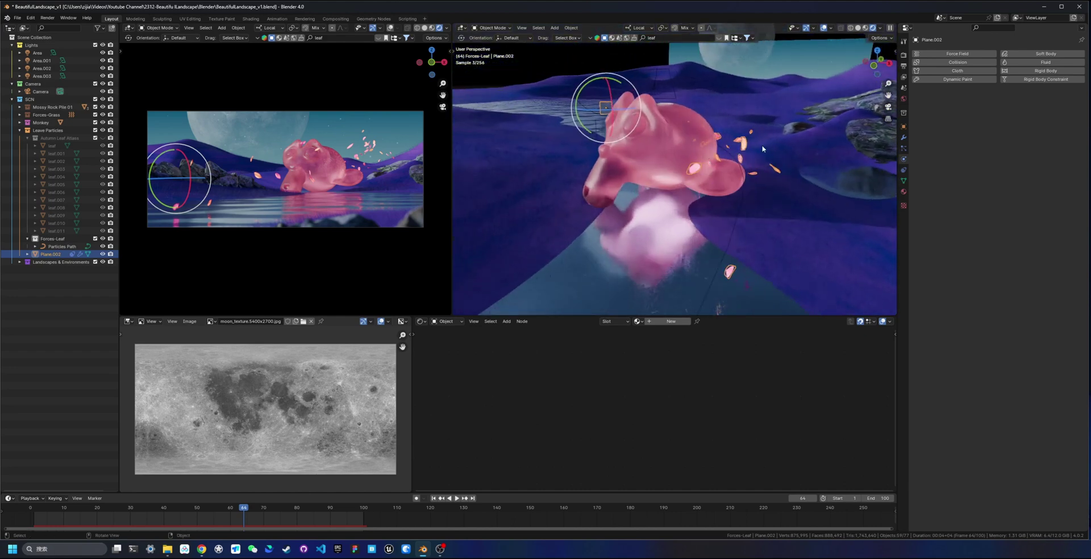
pyautogui.click(905, 149)
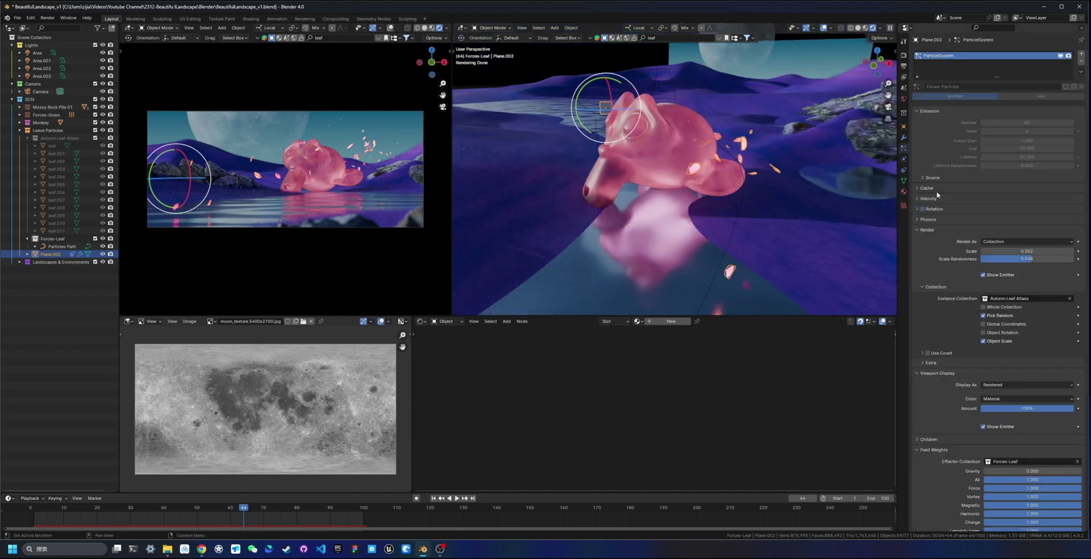
pyautogui.click(940, 210)
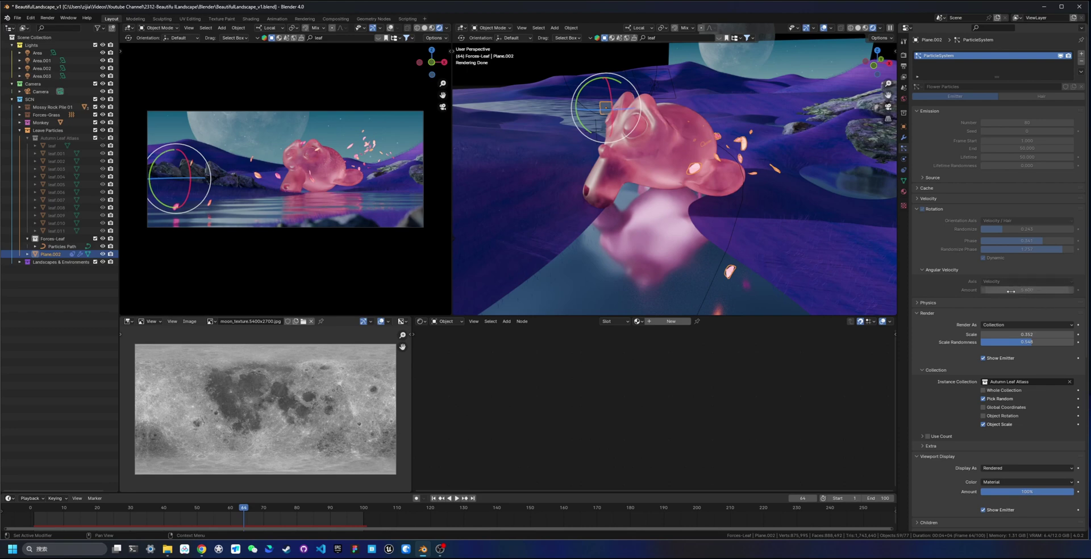
pyautogui.click(934, 189)
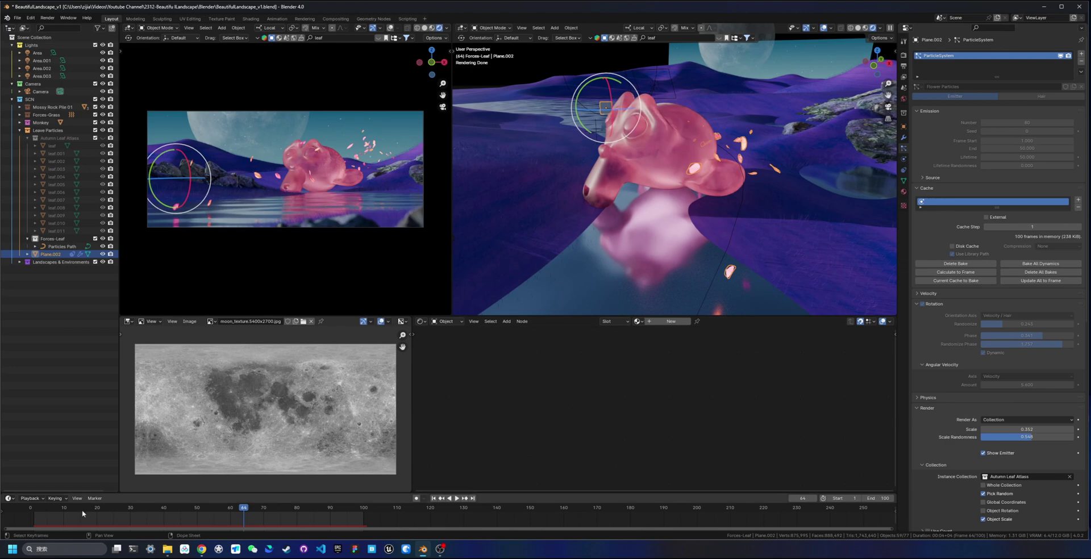
# Play the leaf particle animation from frame 2 and pause it at about frame 78
pyautogui.click(39, 510)
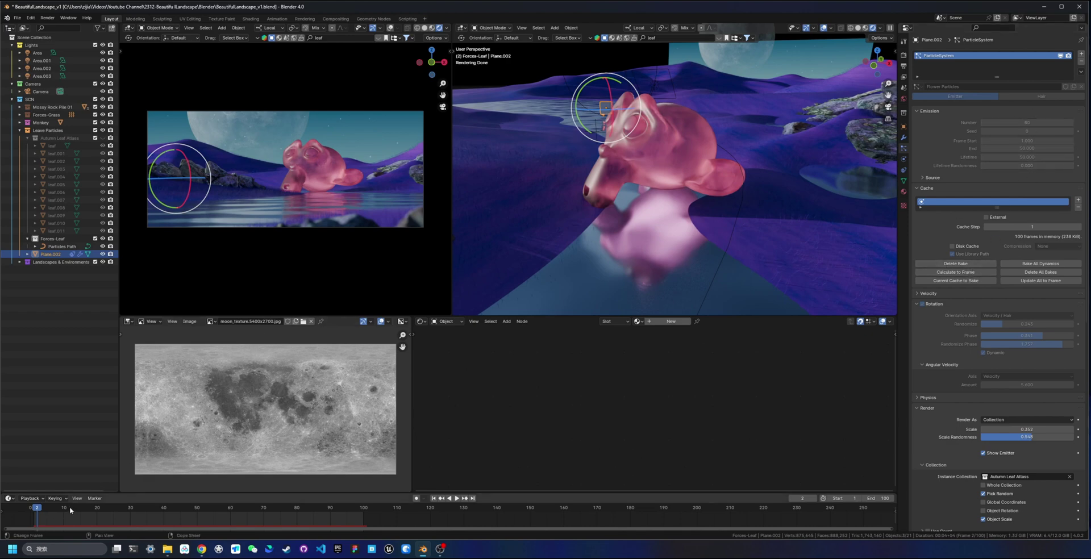
pyautogui.press('space')
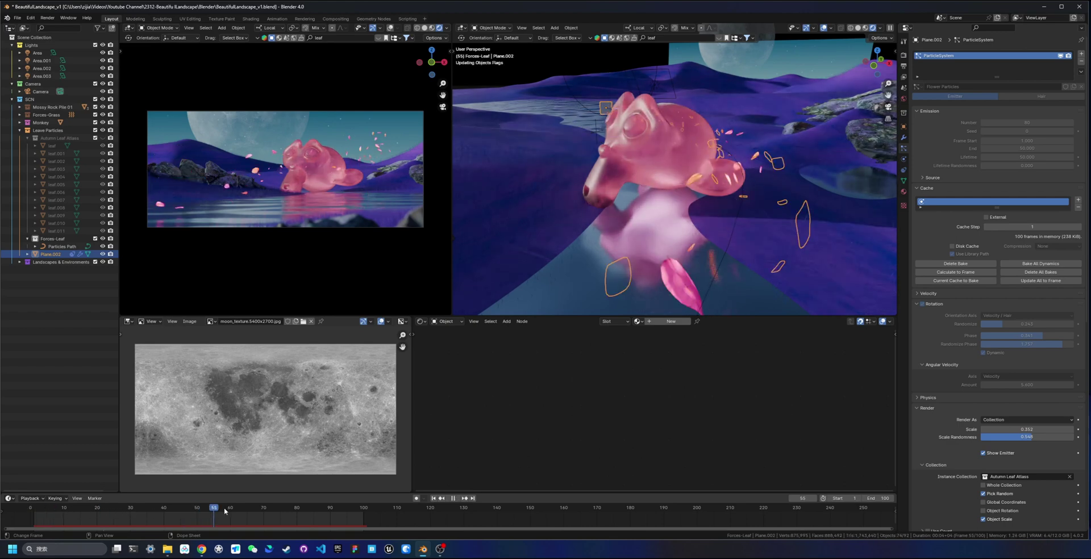
pyautogui.press('space')
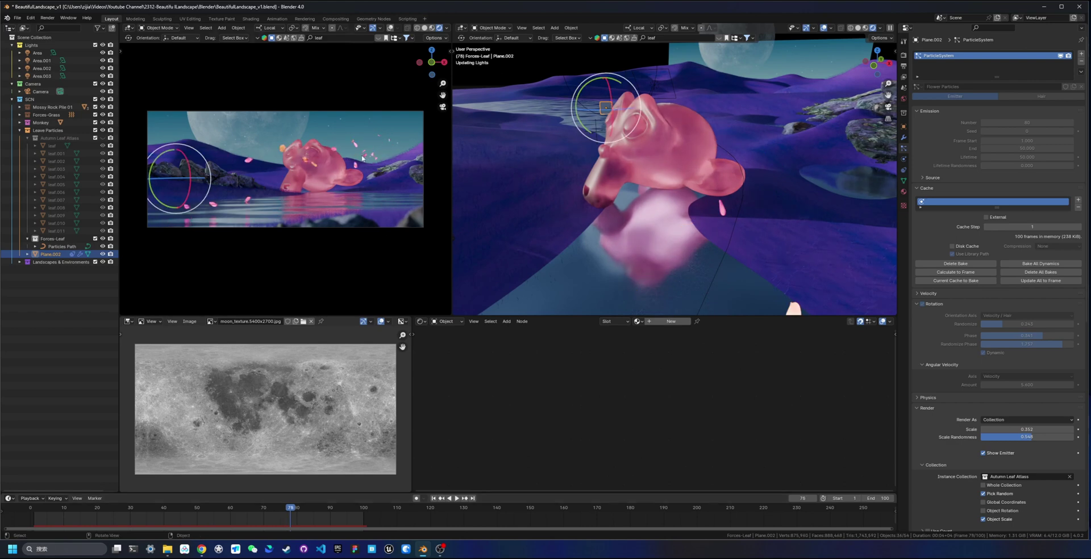
# Select Mossy Rock Pile 01 and examine its material's Hue/Saturation/Value and Brightness/Contrast nodes
pyautogui.click(230, 180)
pyautogui.scroll(5, 701, 409)
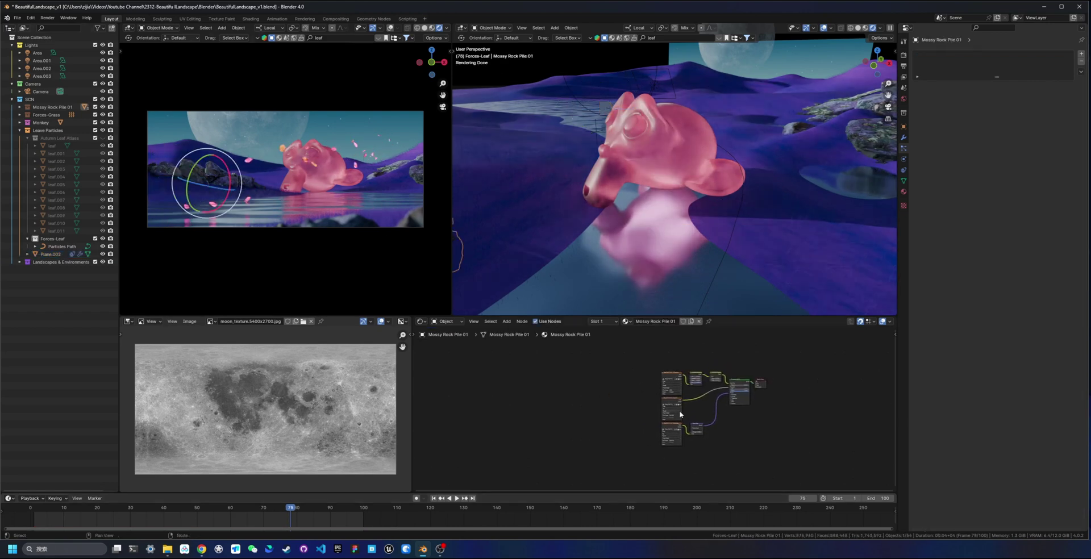
pyautogui.scroll(5, 701, 409)
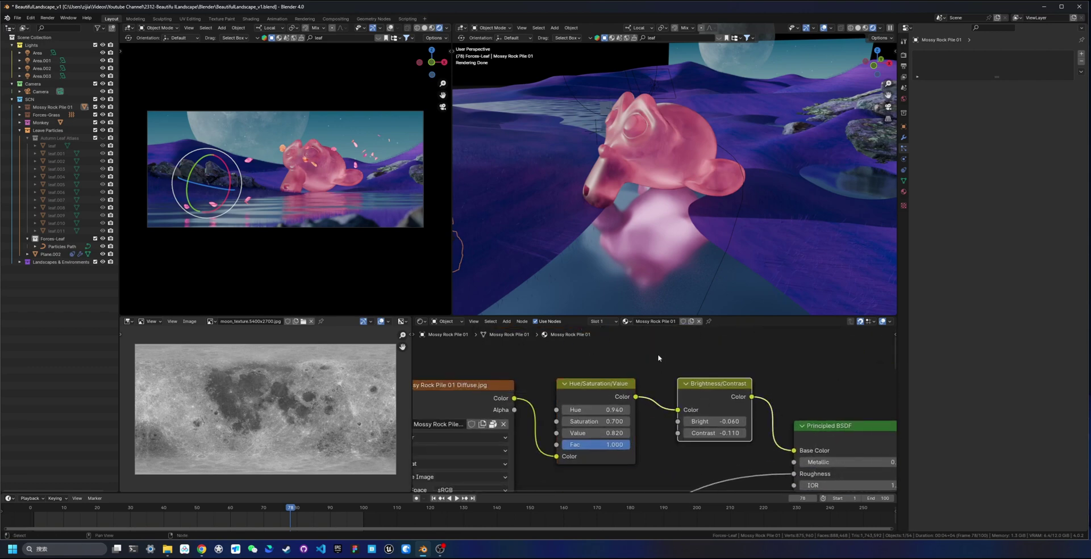
# Preview the rock's diffuse texture, Hue/Saturation/Value and Brightness/Contrast outputs one by one, ending on the Principled BSDF, and save the file
pyautogui.moveTo(503, 365); pyautogui.dragTo(557, 346, button='middle')
pyautogui.keyDown('ctrl'); pyautogui.keyDown('shift'); pyautogui.click(506, 382); pyautogui.keyUp('shift'); pyautogui.keyUp('ctrl')
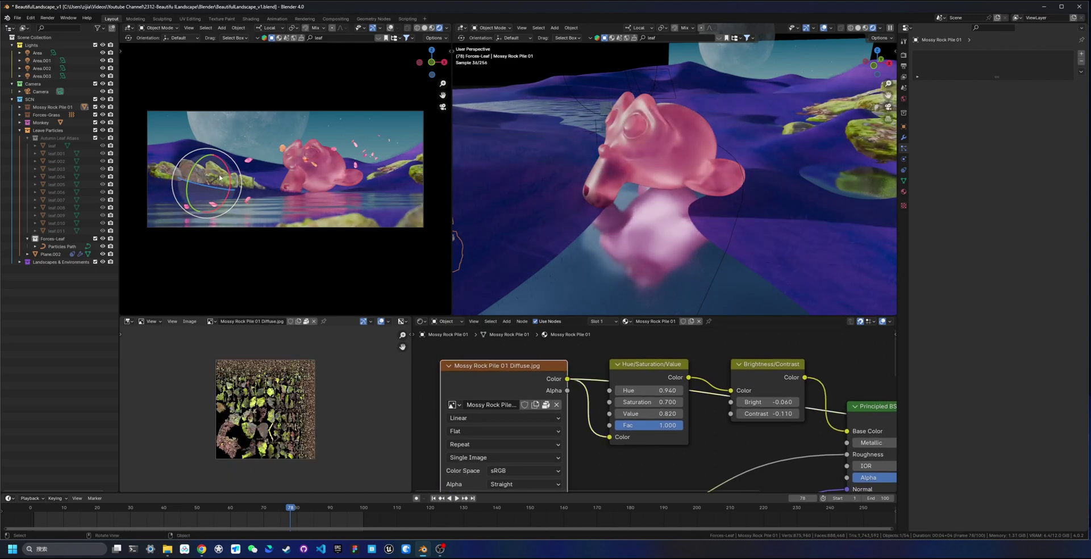
pyautogui.keyDown('ctrl'); pyautogui.keyDown('shift'); pyautogui.click(541, 385); pyautogui.keyUp('shift'); pyautogui.keyUp('ctrl')
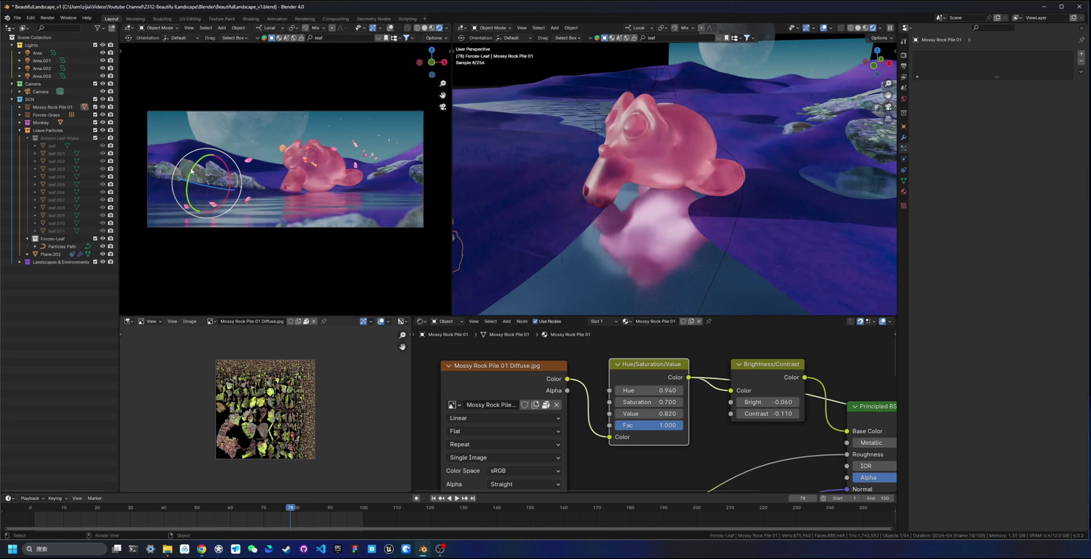
pyautogui.keyDown('ctrl'); pyautogui.keyDown('shift'); pyautogui.click(765, 373); pyautogui.keyUp('shift'); pyautogui.keyUp('ctrl')
pyautogui.moveTo(682, 419); pyautogui.dragTo(476, 415, button='middle')
pyautogui.keyDown('ctrl'); pyautogui.keyDown('shift'); pyautogui.click(707, 419); pyautogui.keyUp('shift'); pyautogui.keyUp('ctrl')
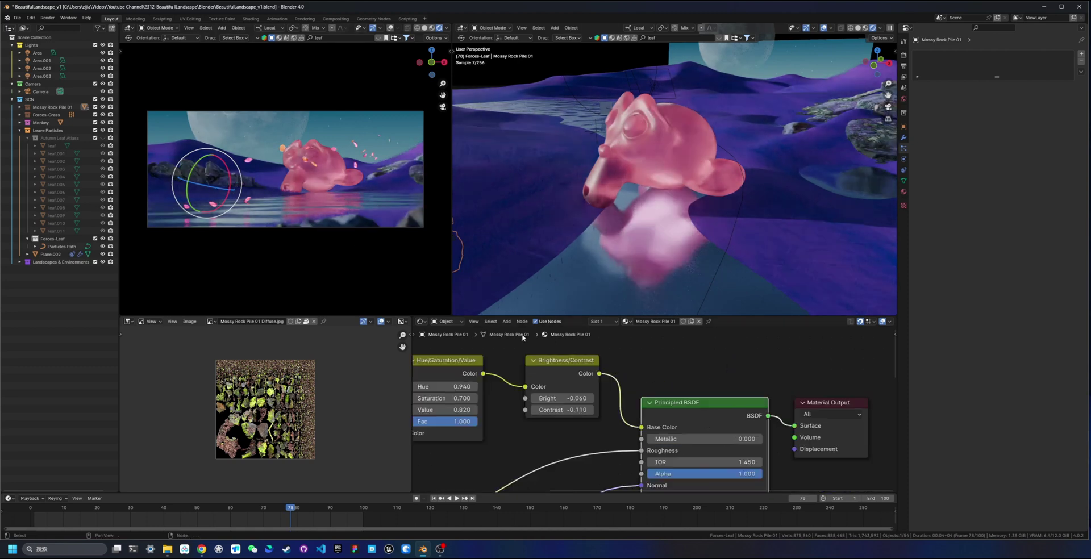
pyautogui.hotkey('ctrl', 's')
# Select the Suzanne monkey head and examine the node layout of its Material.004
pyautogui.click(658, 130)
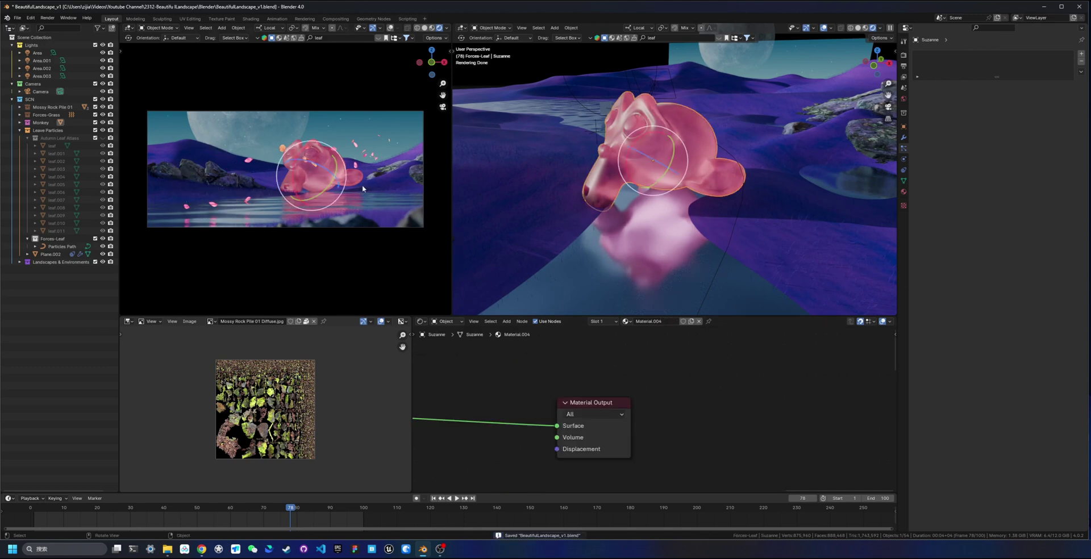
pyautogui.scroll(2, 657, 130)
pyautogui.keyDown('shift'); pyautogui.moveTo(658, 129); pyautogui.dragTo(680, 166, button='middle'); pyautogui.keyUp('shift')
pyautogui.moveTo(559, 375); pyautogui.dragTo(813, 368, button='middle')
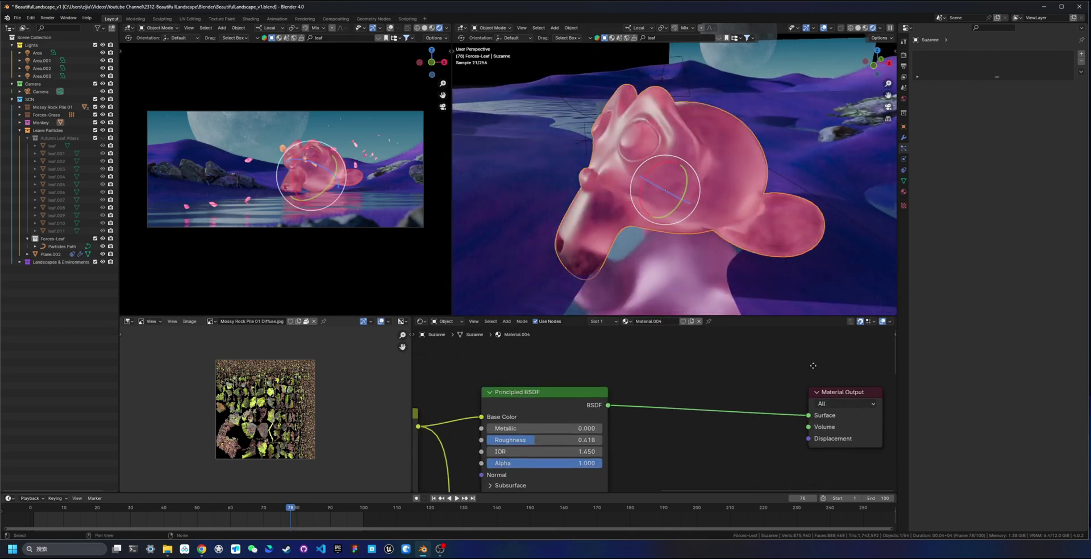
pyautogui.moveTo(624, 357); pyautogui.dragTo(767, 353, button='middle')
pyautogui.scroll(-4, 748, 372)
pyautogui.moveTo(736, 404); pyautogui.dragTo(793, 344, button='middle')
pyautogui.scroll(6, 620, 381)
pyautogui.moveTo(586, 357); pyautogui.dragTo(601, 418, button='middle')
# Preview the RGB and Hue/Saturation/Value node outputs on the monkey head and reconnect the Principled BSDF to the material output
pyautogui.keyDown('ctrl'); pyautogui.keyDown('shift'); pyautogui.click(594, 378); pyautogui.keyUp('shift'); pyautogui.keyUp('ctrl')
pyautogui.keyDown('ctrl'); pyautogui.keyDown('shift'); pyautogui.click(664, 382); pyautogui.keyUp('shift'); pyautogui.keyUp('ctrl')
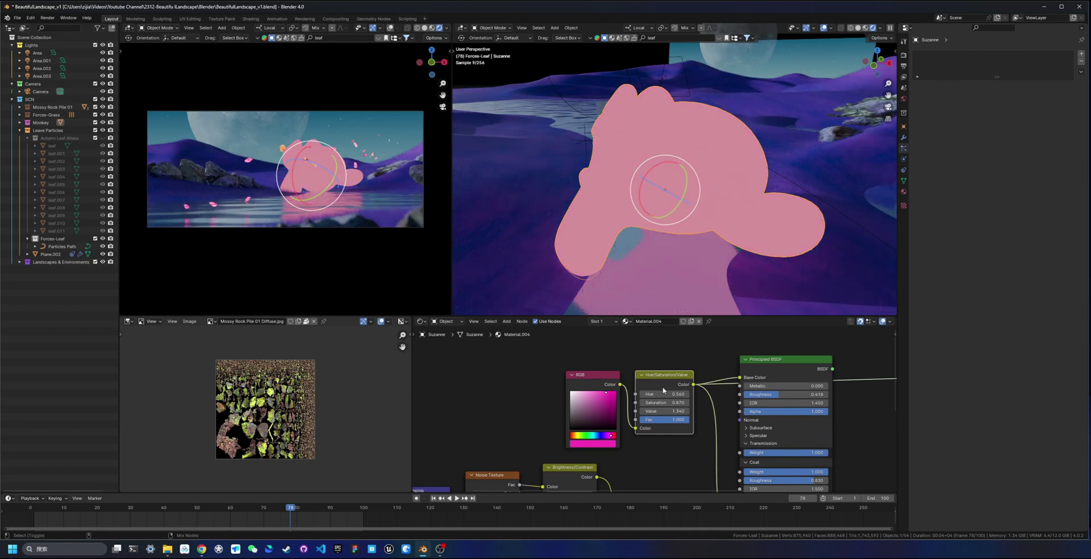
pyautogui.moveTo(695, 421); pyautogui.dragTo(652, 394, button='middle')
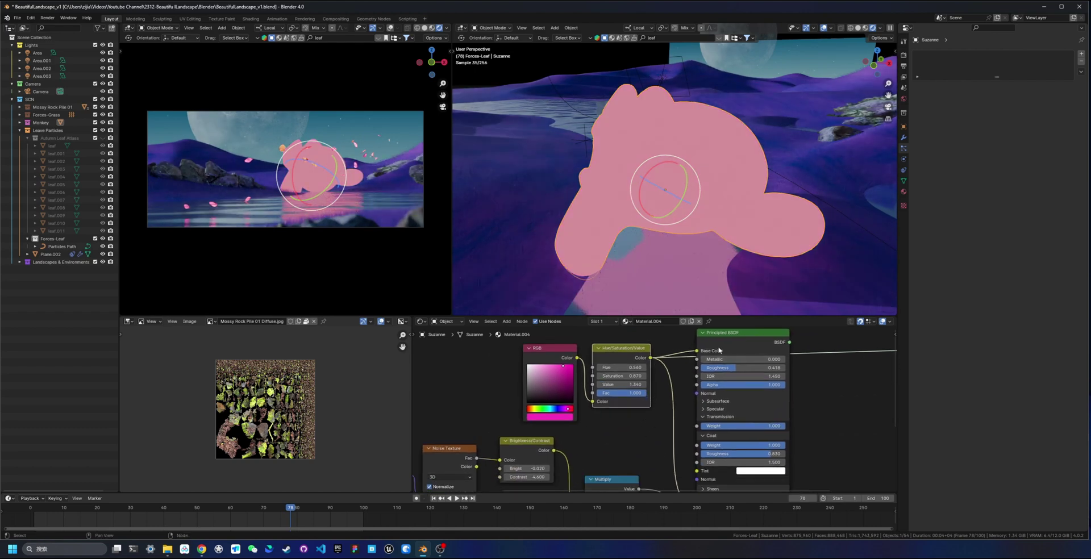
pyautogui.moveTo(708, 468)
pyautogui.mouseDown(button='middle')
pyautogui.moveTo(684, 406)
pyautogui.moveTo(647, 437)
pyautogui.moveTo(654, 470)
pyautogui.mouseUp(button='middle')
pyautogui.keyDown('ctrl'); pyautogui.keyDown('shift'); pyautogui.click(675, 343); pyautogui.keyUp('shift'); pyautogui.keyUp('ctrl')
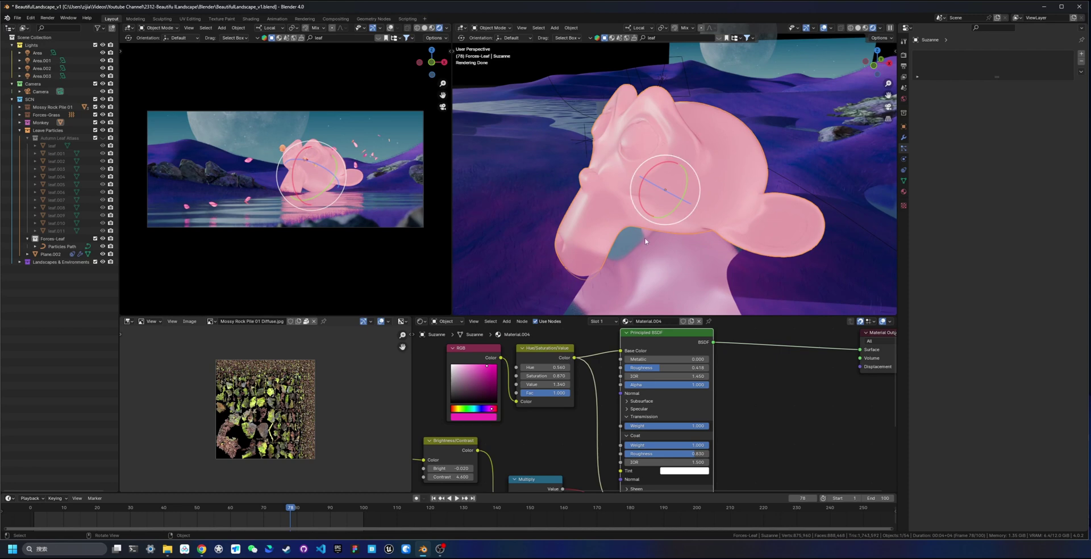
# Preview the monkey material's Noise Texture and Brightness/Contrast outputs on the head to inspect the emission pattern
pyautogui.moveTo(531, 455); pyautogui.dragTo(635, 347, button='middle')
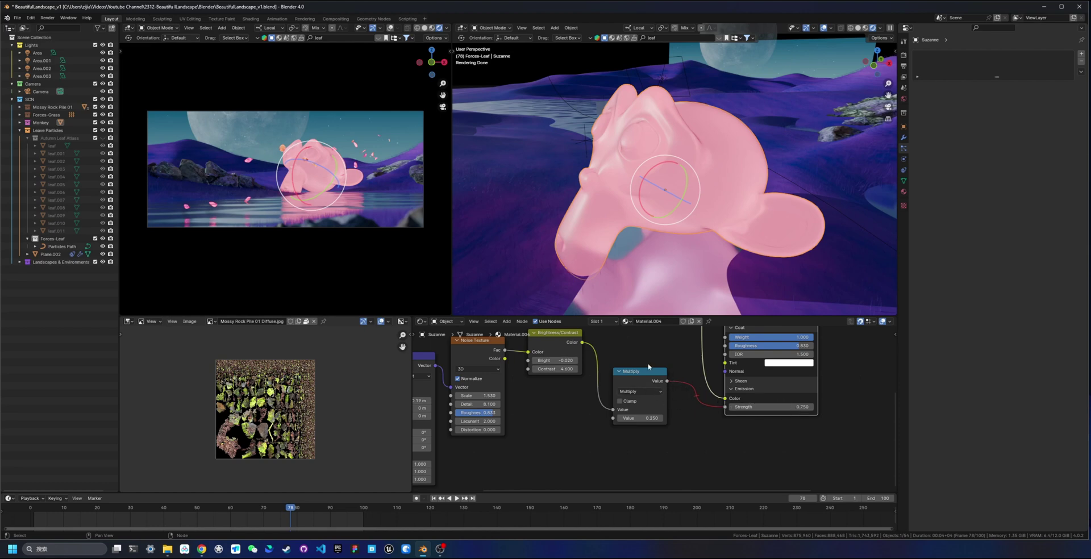
pyautogui.moveTo(427, 413); pyautogui.dragTo(631, 435, button='middle')
pyautogui.keyDown('ctrl'); pyautogui.keyDown('shift'); pyautogui.click(675, 381); pyautogui.keyUp('shift'); pyautogui.keyUp('ctrl')
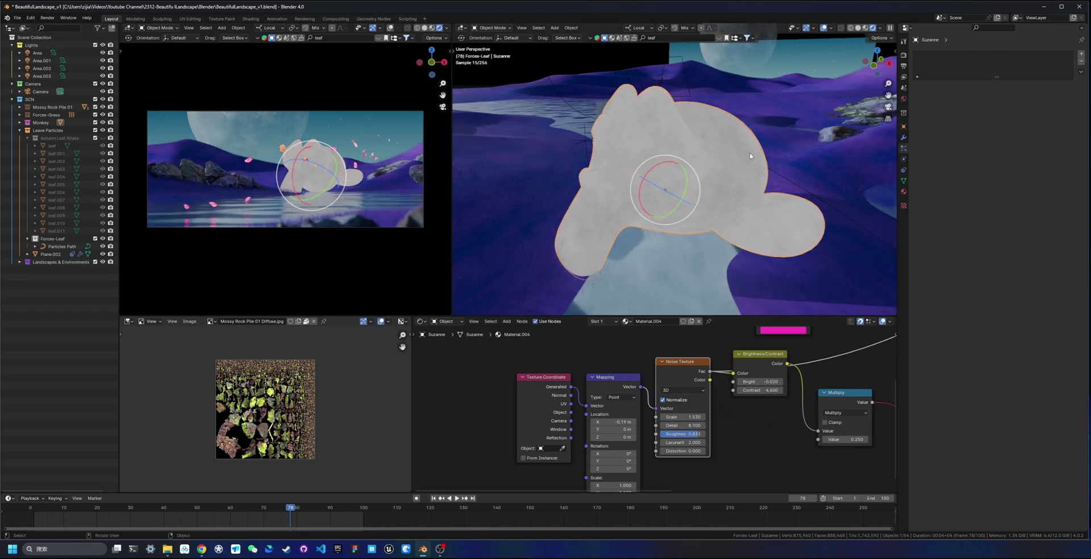
pyautogui.scroll(2, 700, 221)
pyautogui.moveTo(658, 209)
pyautogui.mouseDown(button='middle')
pyautogui.moveTo(715, 184)
pyautogui.moveTo(647, 201)
pyautogui.mouseUp(button='middle')
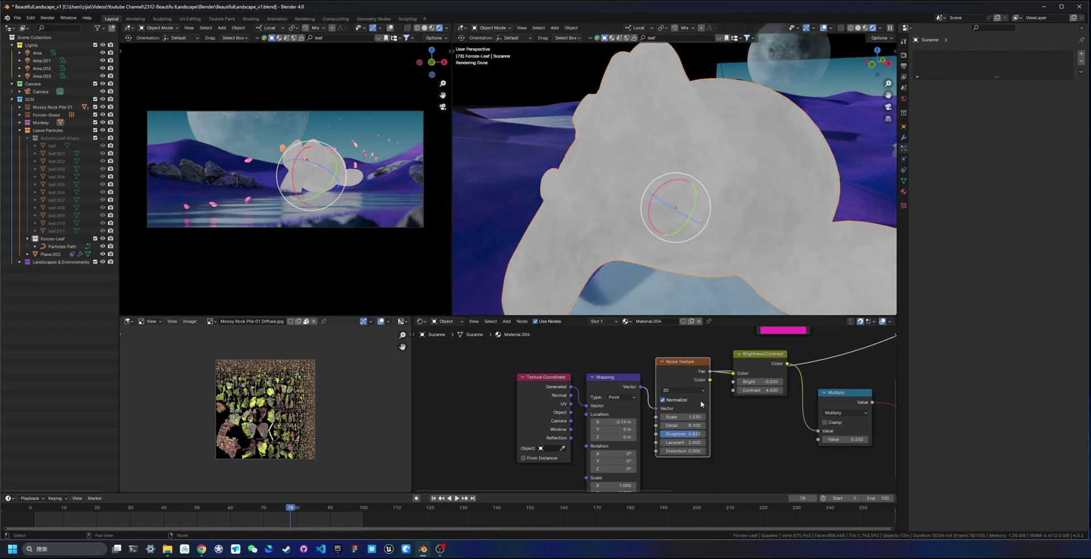
pyautogui.moveTo(702, 404); pyautogui.dragTo(607, 418, button='middle')
pyautogui.keyDown('ctrl'); pyautogui.keyDown('shift'); pyautogui.click(684, 377); pyautogui.keyUp('shift'); pyautogui.keyUp('ctrl')
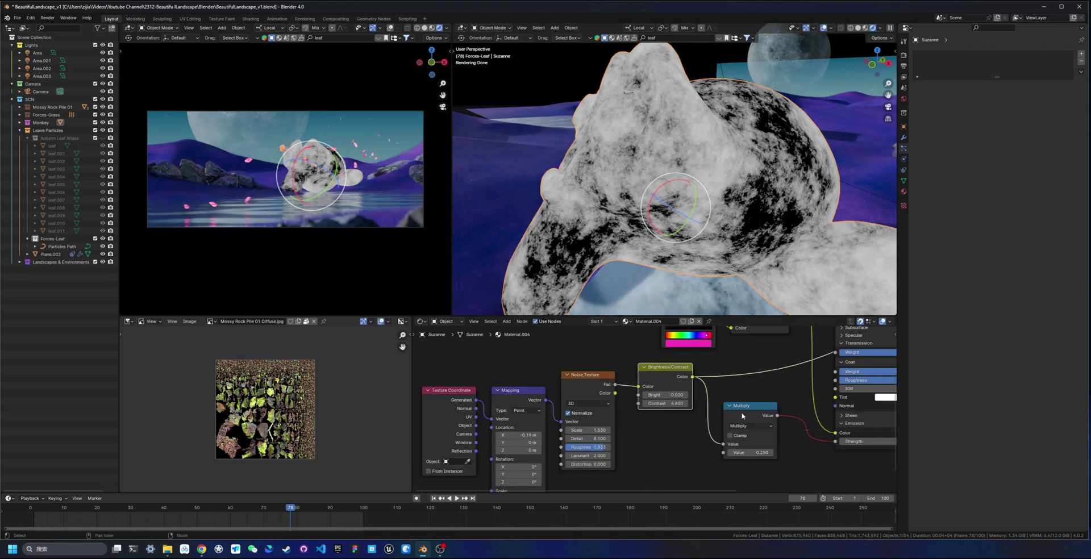
# Try to link the Brightness/Contrast color directly to the Principled BSDF's Emission Strength
pyautogui.moveTo(763, 392); pyautogui.dragTo(640, 395, button='middle')
pyautogui.moveTo(569, 379); pyautogui.dragTo(720, 449)
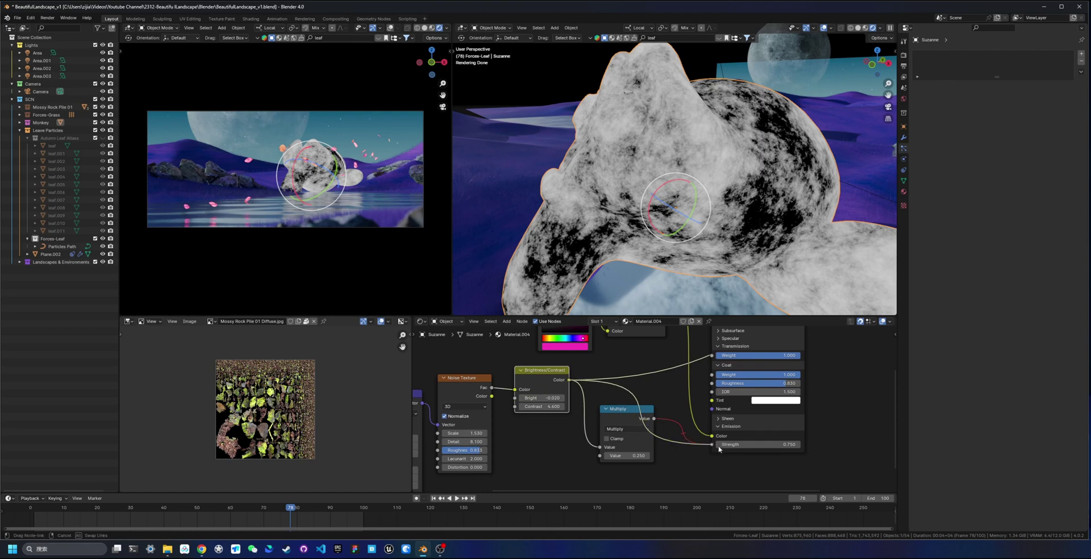
pyautogui.rightClick(719, 446)
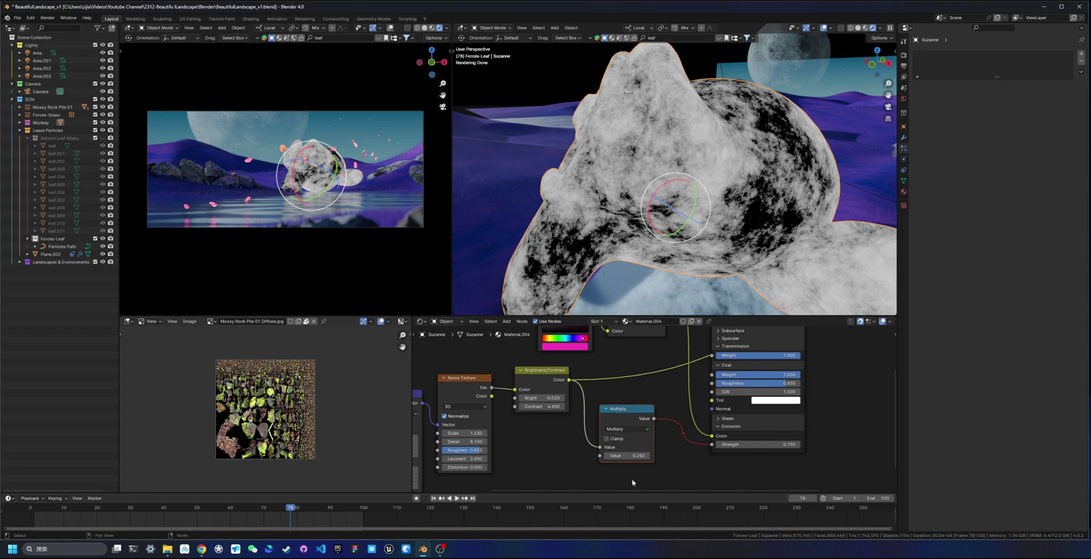
# Unmute the link from the Multiply node to Emission Strength and preview the Multiply output on the head
pyautogui.click(617, 430)
pyautogui.keyDown('ctrl'); pyautogui.keyDown('alt'); pyautogui.moveTo(678, 416); pyautogui.dragTo(663, 469, button='right'); pyautogui.keyUp('alt'); pyautogui.keyUp('ctrl')
pyautogui.moveTo(825, 399); pyautogui.dragTo(820, 413, button='middle')
pyautogui.keyDown('ctrl'); pyautogui.keyDown('shift'); pyautogui.click(621, 432); pyautogui.keyUp('shift'); pyautogui.keyUp('ctrl')
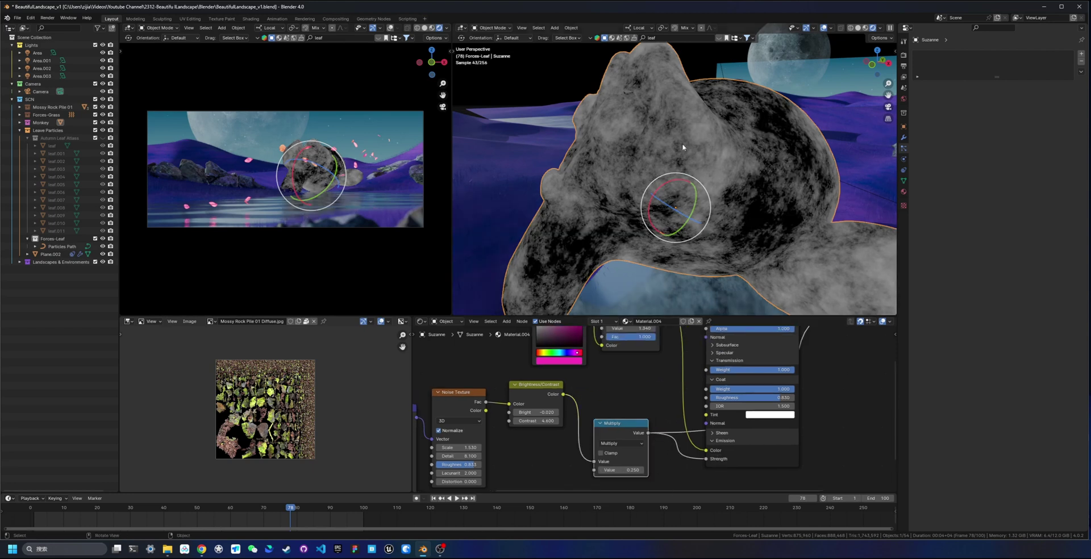
# Test a higher Multiply value, return it to 0.250, and reconnect the Principled BSDF to the material output
pyautogui.moveTo(621, 470); pyautogui.dragTo(841, 470)
pyautogui.moveTo(659, 469); pyautogui.dragTo(621, 470)
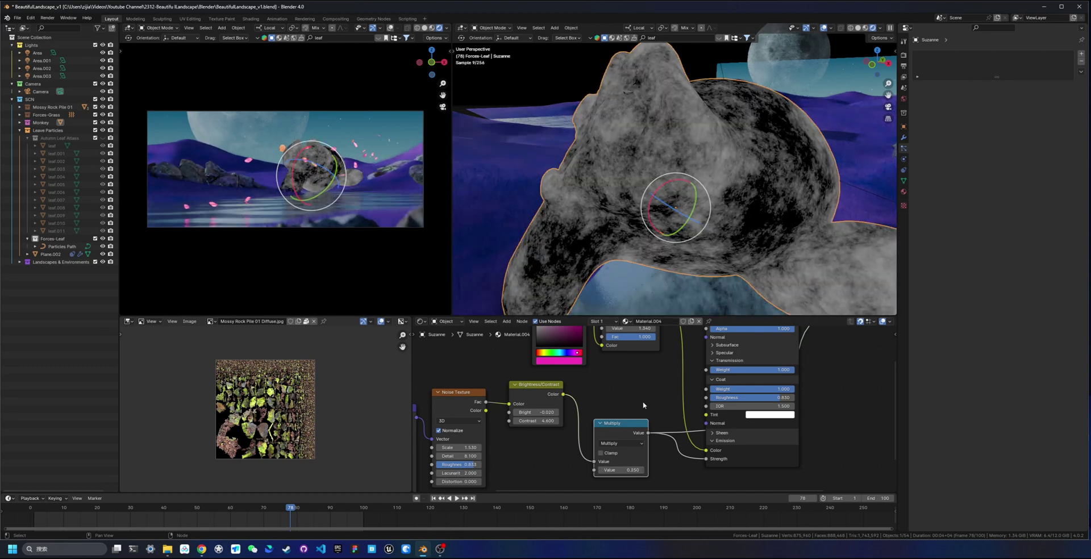
pyautogui.moveTo(699, 363); pyautogui.dragTo(595, 481, button='middle')
pyautogui.keyDown('ctrl'); pyautogui.keyDown('shift'); pyautogui.click(652, 398); pyautogui.keyUp('shift'); pyautogui.keyUp('ctrl')
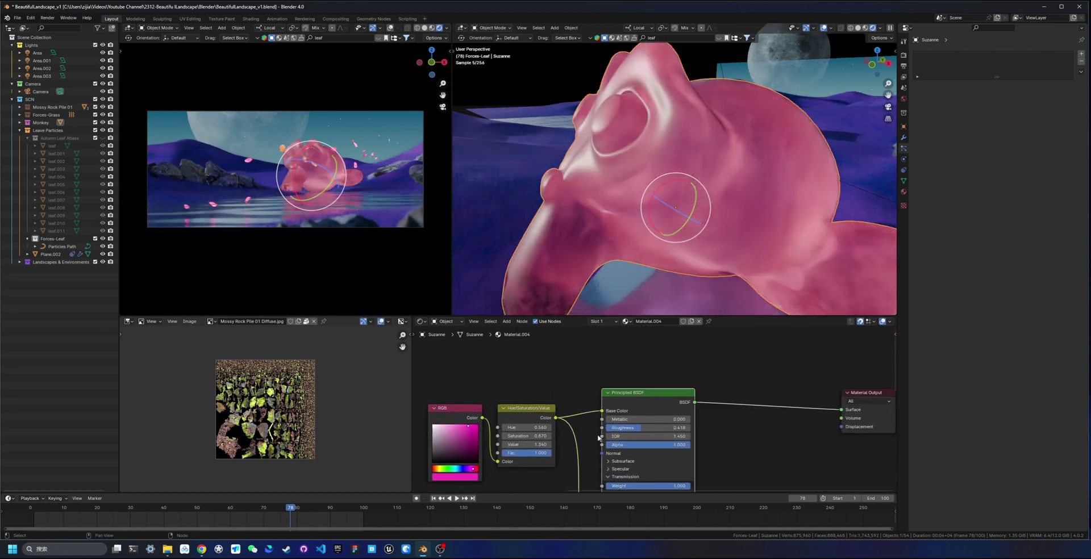
# Try a Multiply value of 4.200 and a Contrast of 14.100 for the emission pattern, and undo both changes
pyautogui.moveTo(591, 409); pyautogui.dragTo(664, 250, button='middle')
pyautogui.moveTo(590, 425); pyautogui.dragTo(602, 425)
pyautogui.moveTo(502, 375); pyautogui.dragTo(570, 428, button='middle')
pyautogui.moveTo(571, 428); pyautogui.dragTo(589, 428)
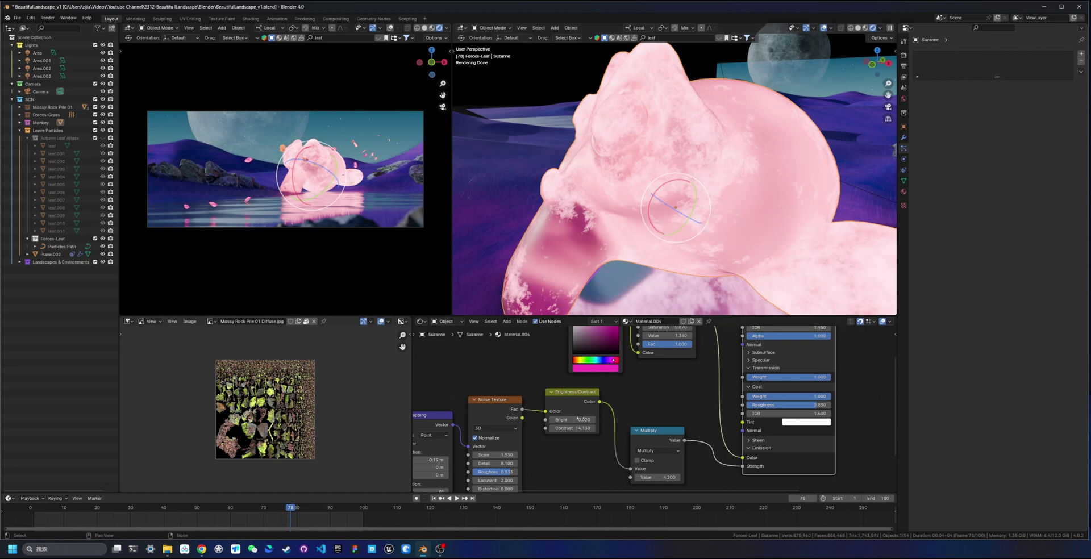
pyautogui.hotkey('ctrl', 'z')
pyautogui.hotkey('ctrl', 'z')
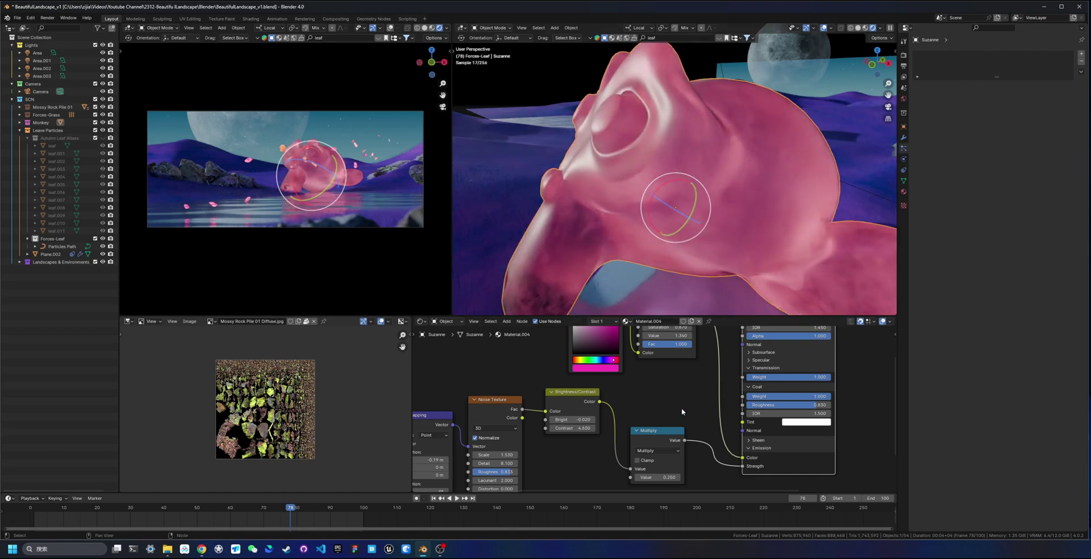
# Deselect all objects and save the BeautifulLandscape_v1 file
pyautogui.scroll(-5, 682, 412)
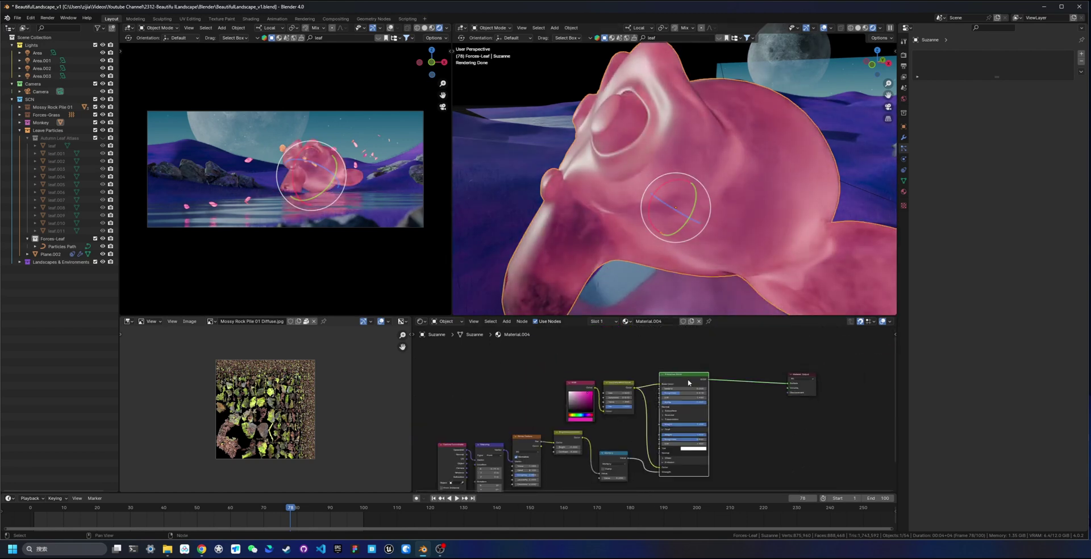
pyautogui.hotkey('ctrl', 's')
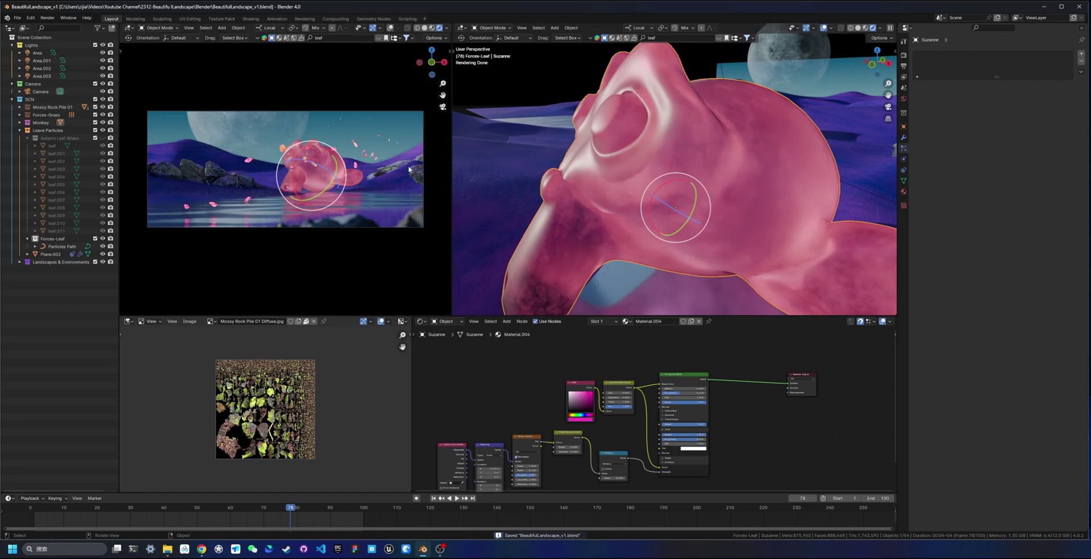
pyautogui.hotkey('alt', 'a')
pyautogui.hotkey('ctrl', 's')
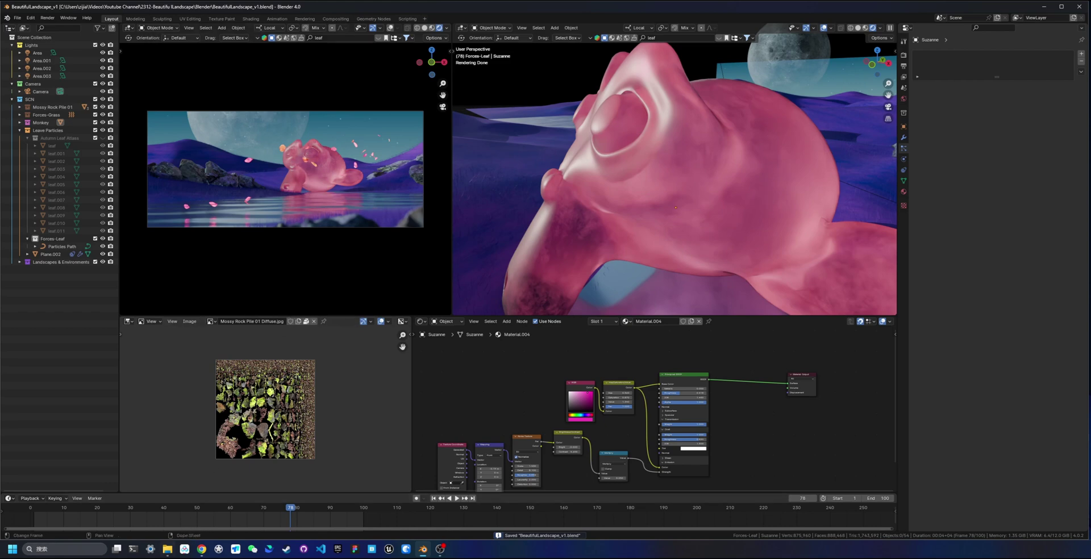
# Switch to File Explorer's renders folder, open a preview of 231224-01, and examine the composition of the early render
pyautogui.click(167, 549)
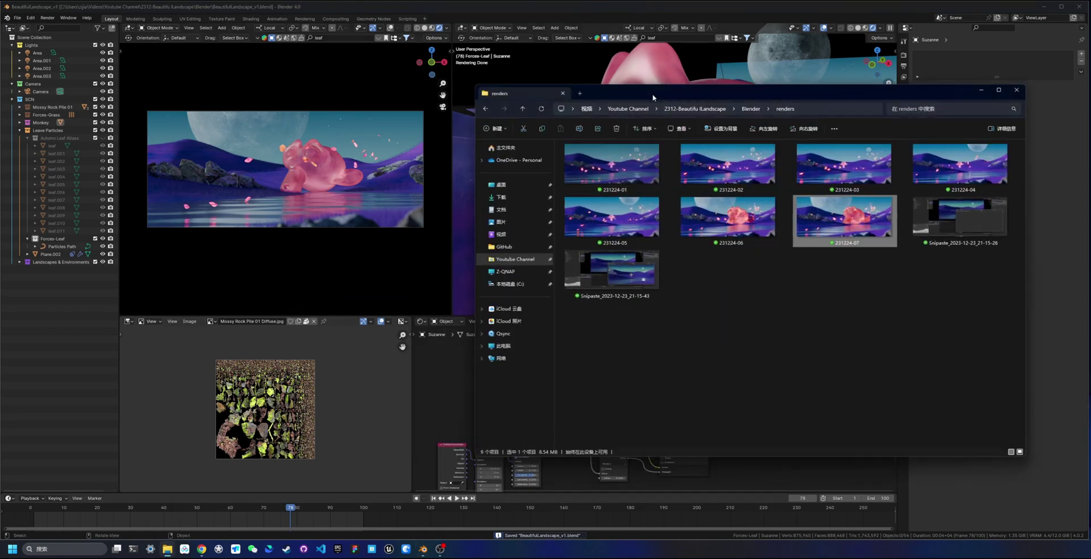
pyautogui.moveTo(655, 96); pyautogui.dragTo(435, 98)
pyautogui.click(413, 172)
pyautogui.doubleClick(414, 172)
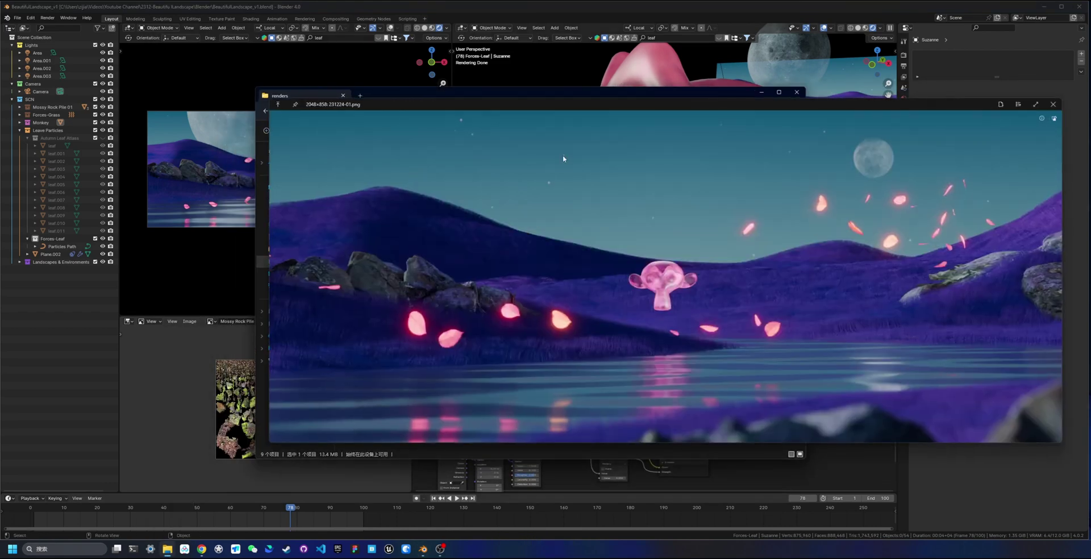
pyautogui.moveTo(602, 107); pyautogui.dragTo(484, 79)
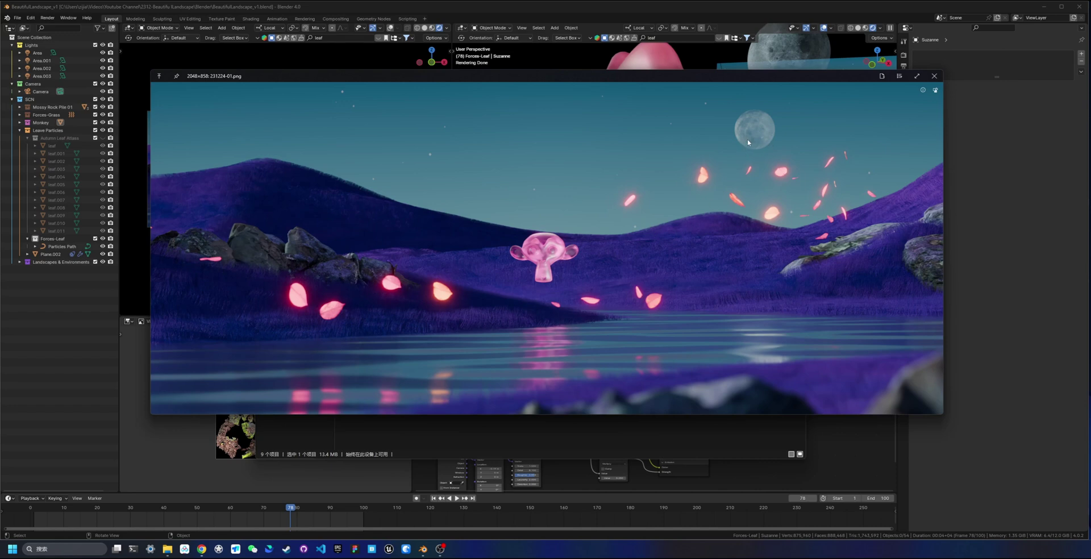
pyautogui.moveTo(598, 83); pyautogui.dragTo(568, 82)
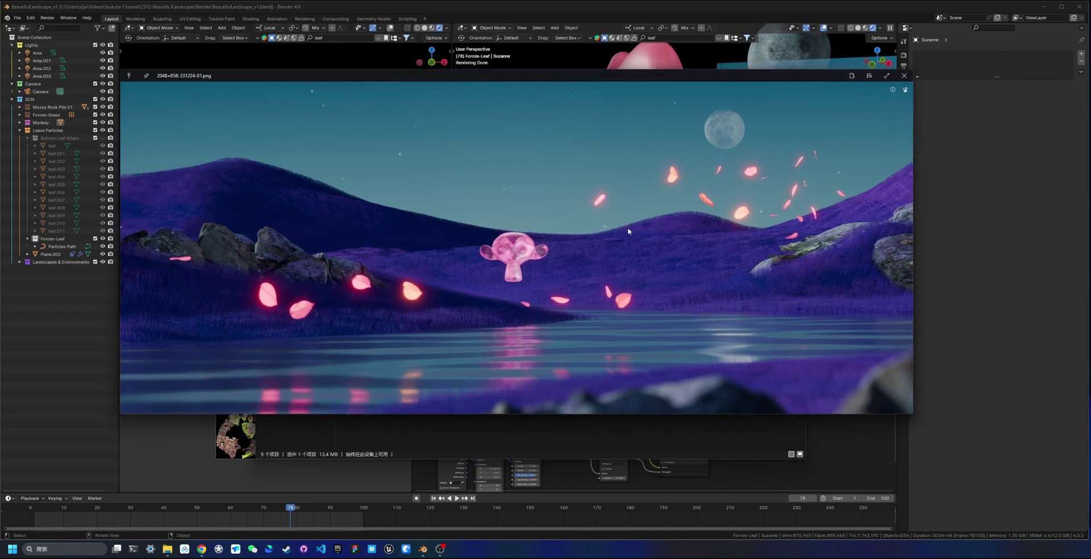
pyautogui.moveTo(388, 79); pyautogui.dragTo(361, 78)
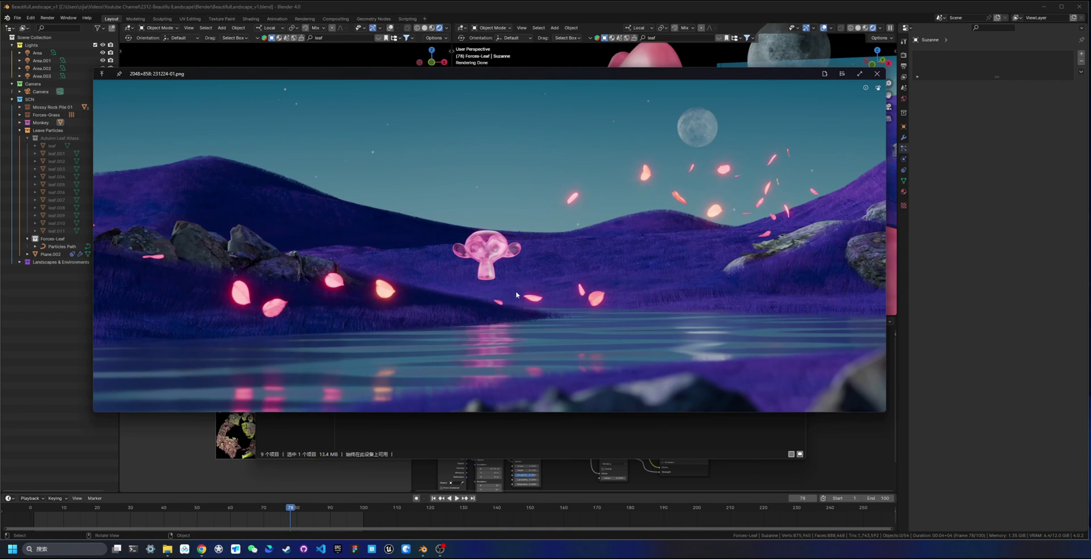
pyautogui.moveTo(413, 81); pyautogui.dragTo(392, 265)
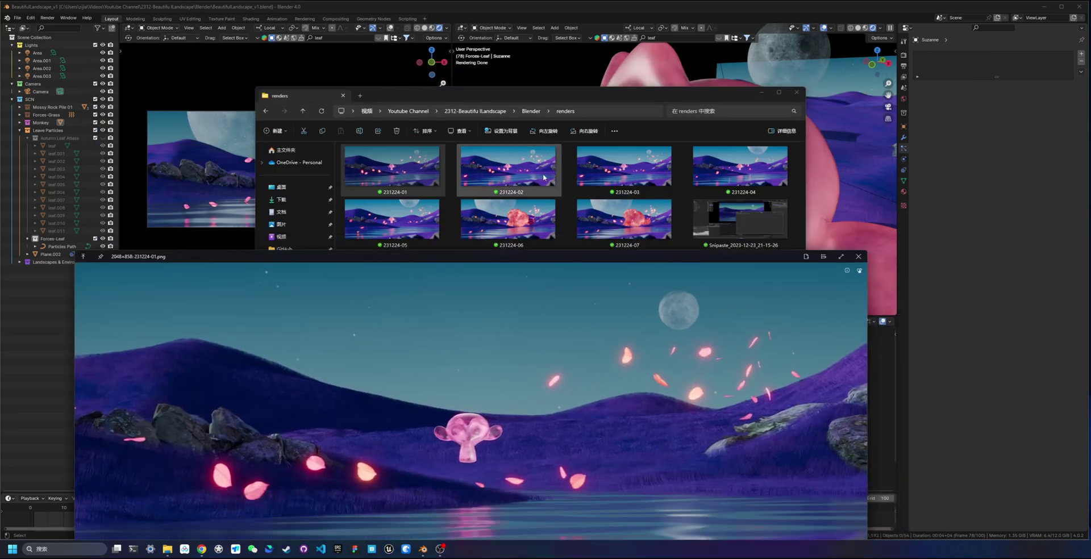
# Preview the renders 231224-02 and 231224-03 from the folder and close the preview
pyautogui.click(550, 177)
pyautogui.click(629, 177)
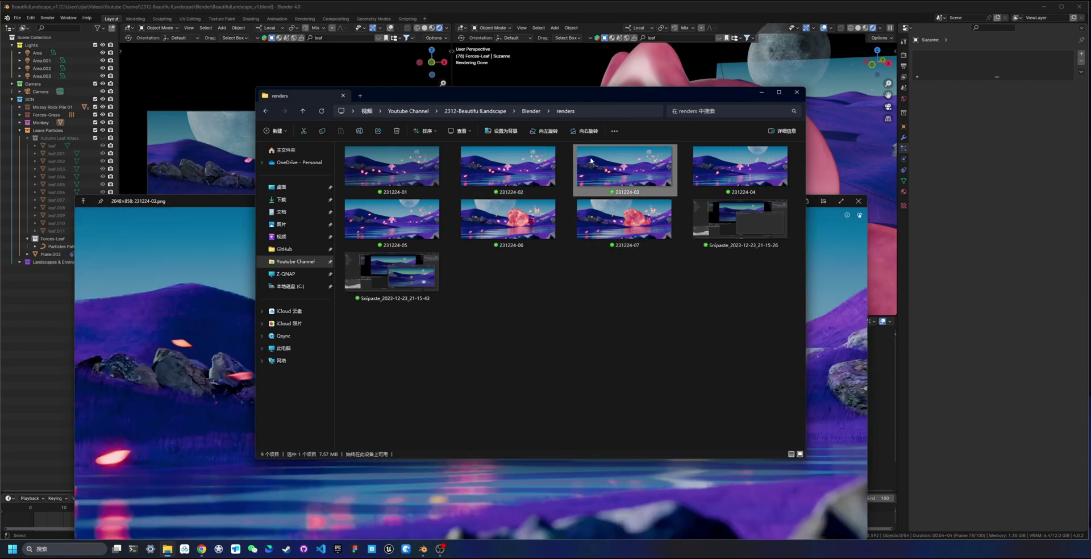
pyautogui.click(225, 208)
pyautogui.moveTo(225, 208); pyautogui.dragTo(496, 96)
pyautogui.press('space')
# Open 231224-01 and 231224-03 in separate Photos windows and place them side by side to compare their colors
pyautogui.click(383, 177)
pyautogui.doubleClick(383, 175)
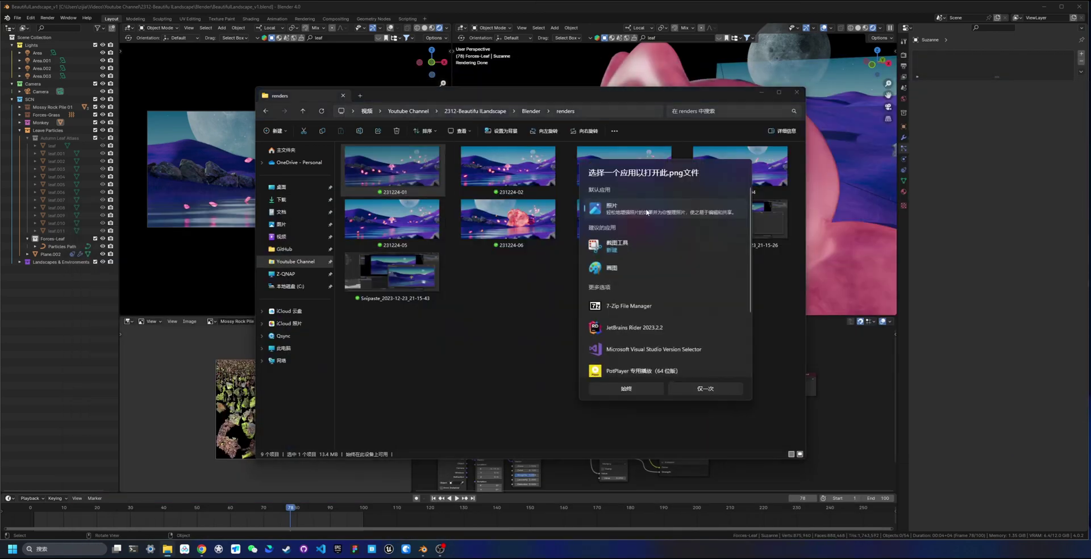
pyautogui.doubleClick(645, 213)
pyautogui.doubleClick(624, 170)
pyautogui.moveTo(337, 51); pyautogui.dragTo(809, 27)
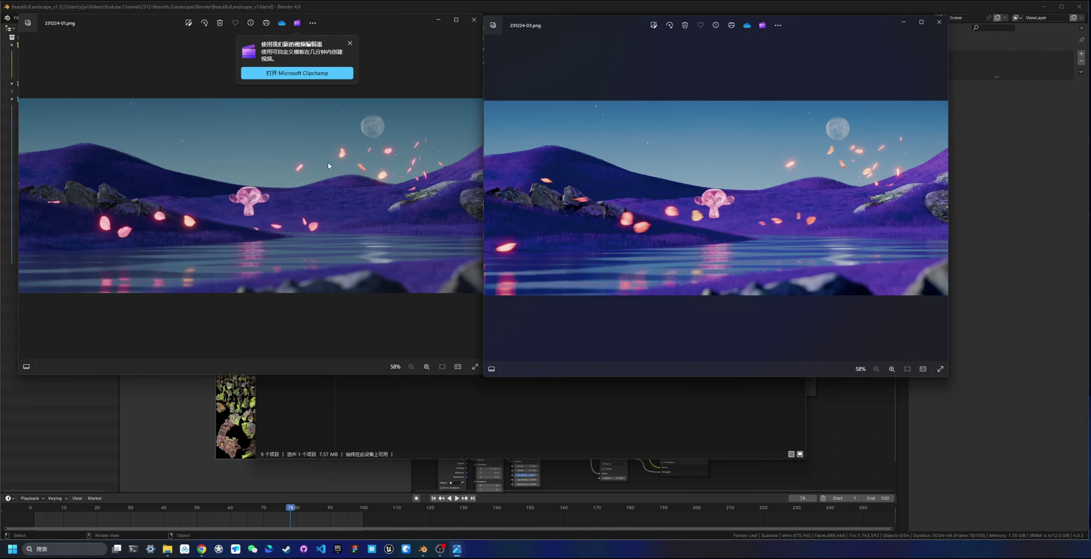
pyautogui.click(393, 223)
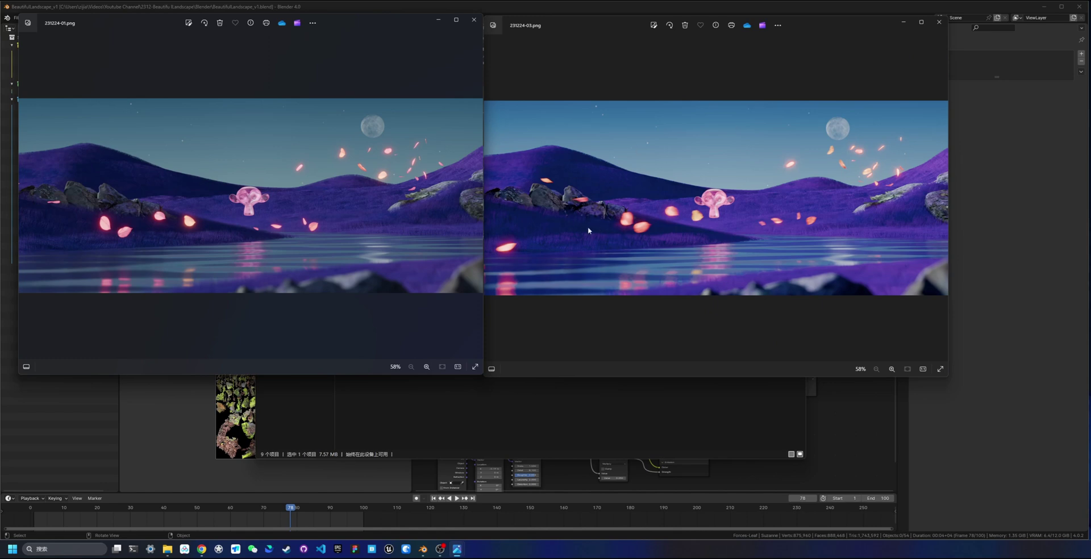
# Go through renders 231224-04, 231224-05 and 231224-06 in the second Photos window, and close the window showing 231224-01
pyautogui.click(491, 369)
pyautogui.click(677, 341)
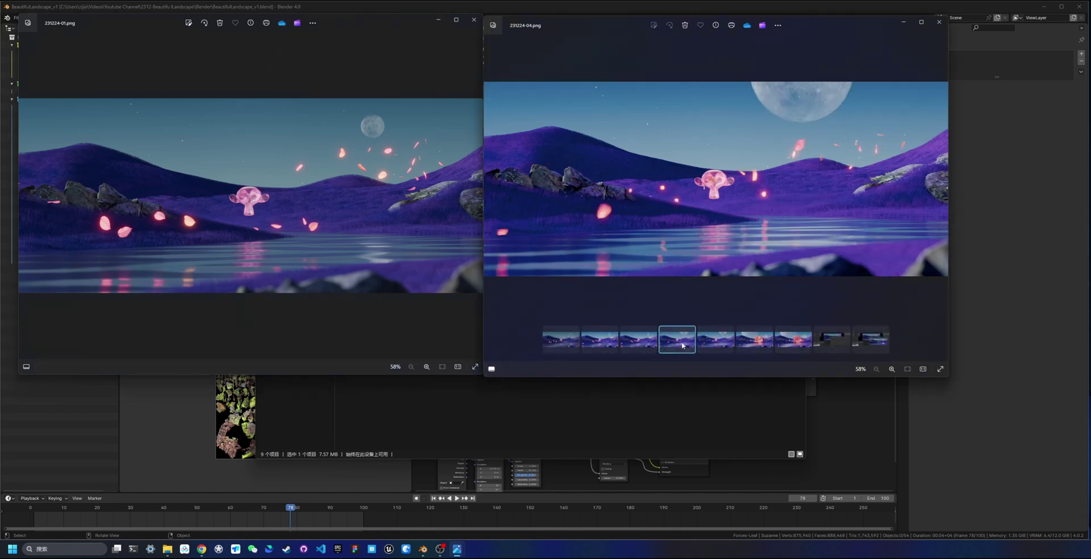
pyautogui.click(715, 341)
pyautogui.click(754, 340)
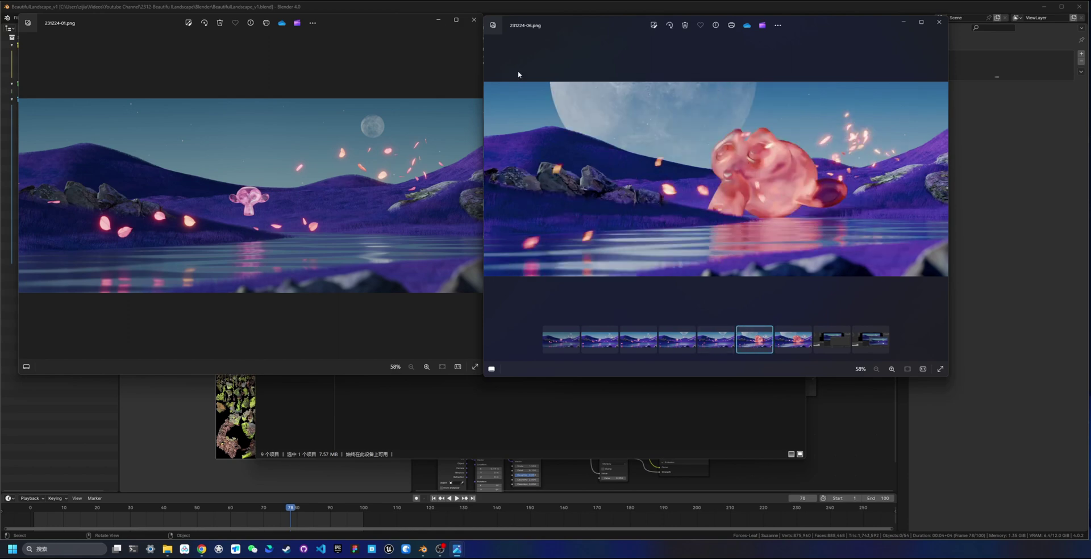
pyautogui.click(474, 19)
pyautogui.moveTo(570, 27); pyautogui.dragTo(301, 58)
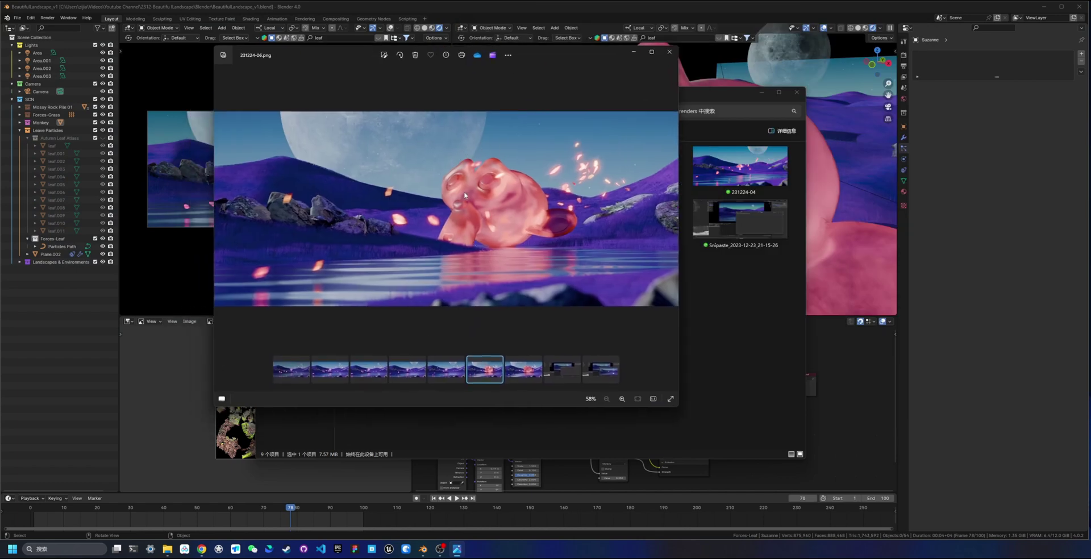
# Compare renders 231224-05 and 231224-06, revisit 231224-03 and 231224-05, and display 231224-07
pyautogui.click(446, 373)
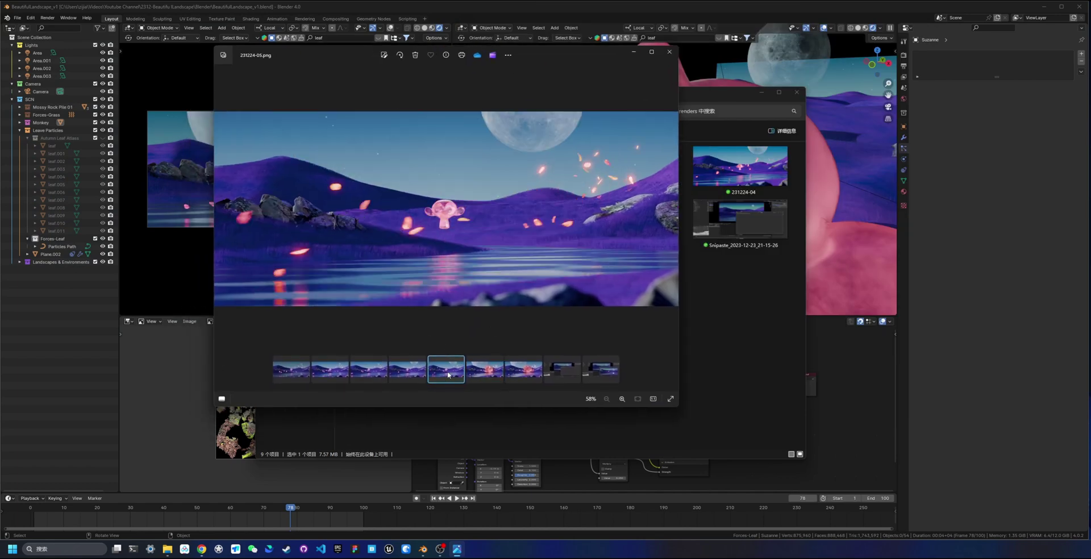
pyautogui.click(486, 375)
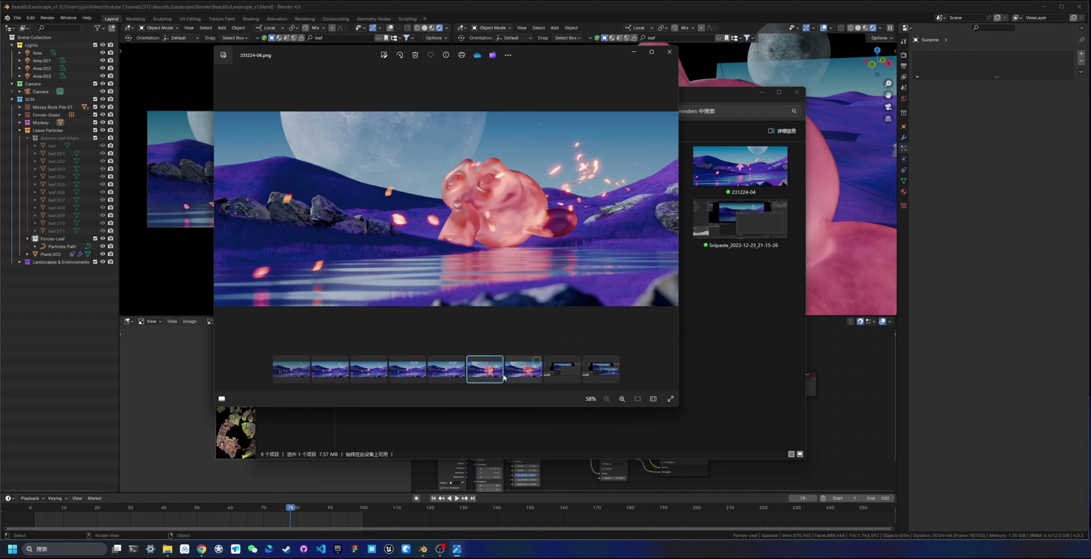
pyautogui.click(441, 372)
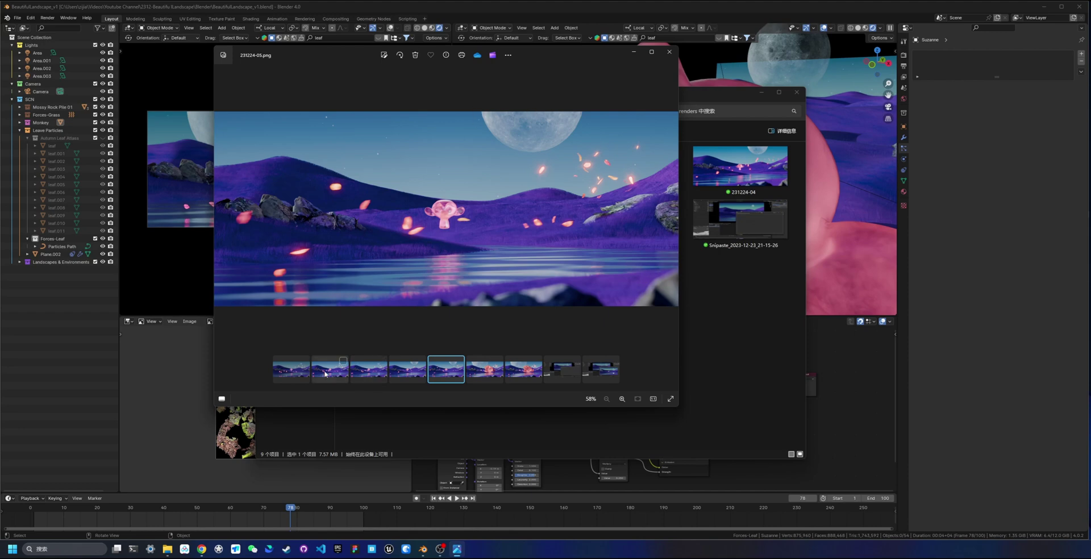
pyautogui.click(369, 369)
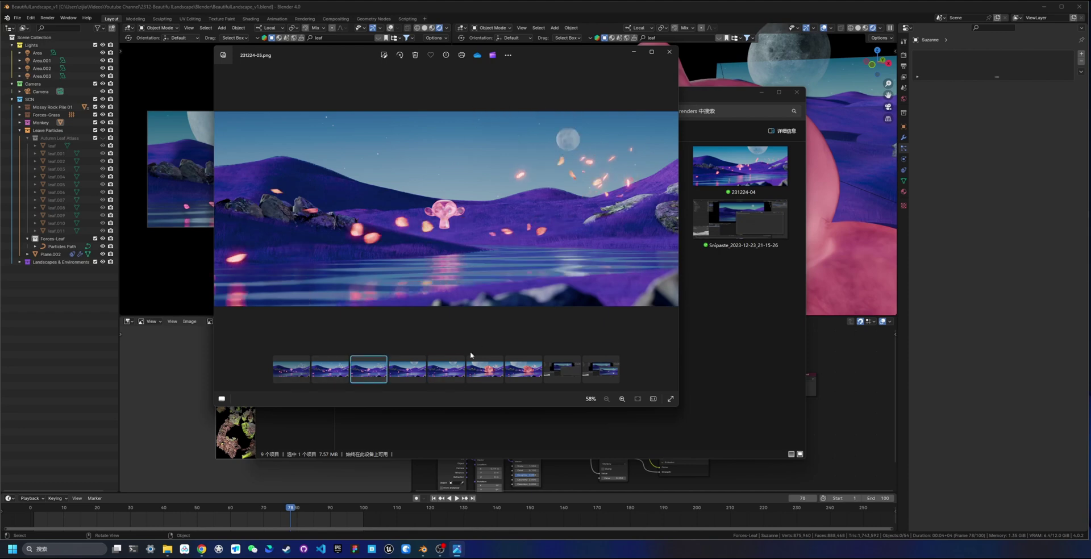
pyautogui.click(442, 371)
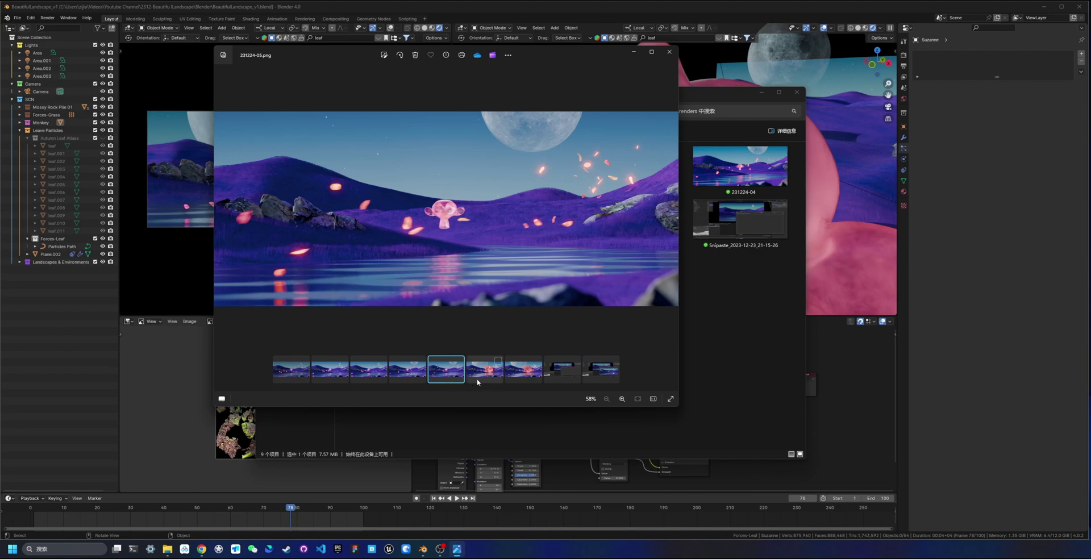
pyautogui.click(522, 376)
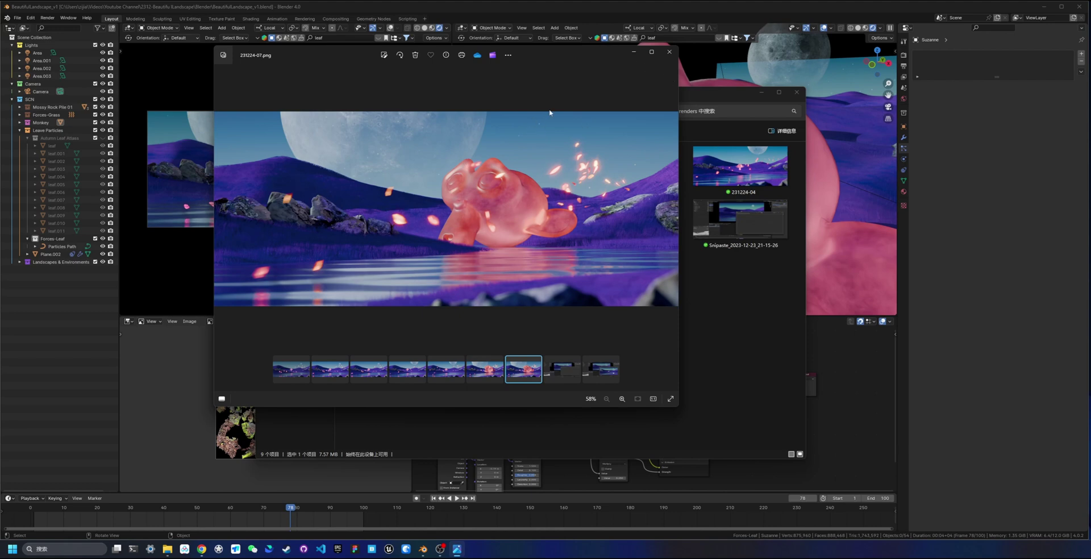
# Move the Photos window aside and close it, and minimize the renders folder to return to the Blender scene
pyautogui.moveTo(562, 67); pyautogui.dragTo(491, 99)
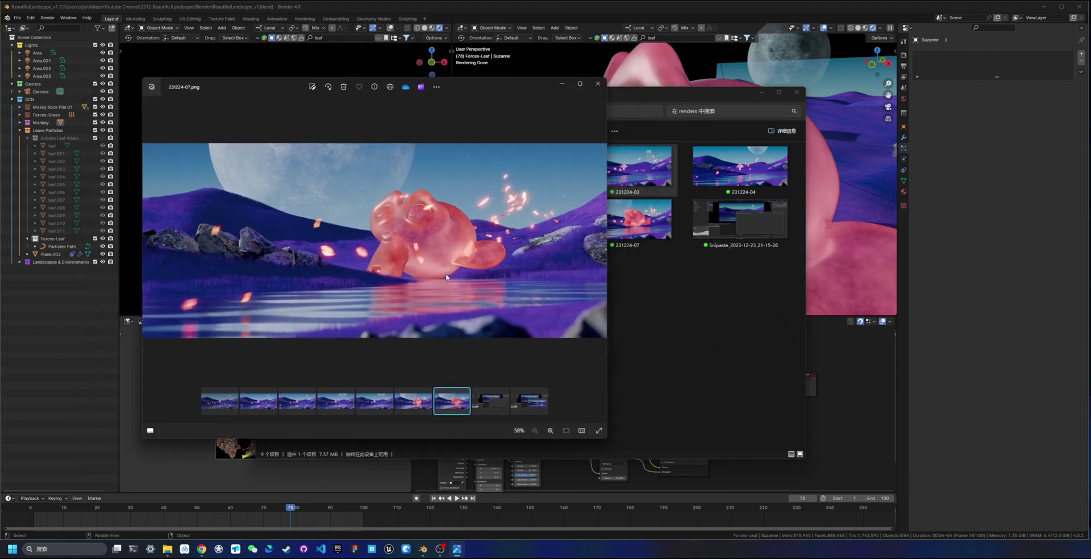
pyautogui.click(597, 84)
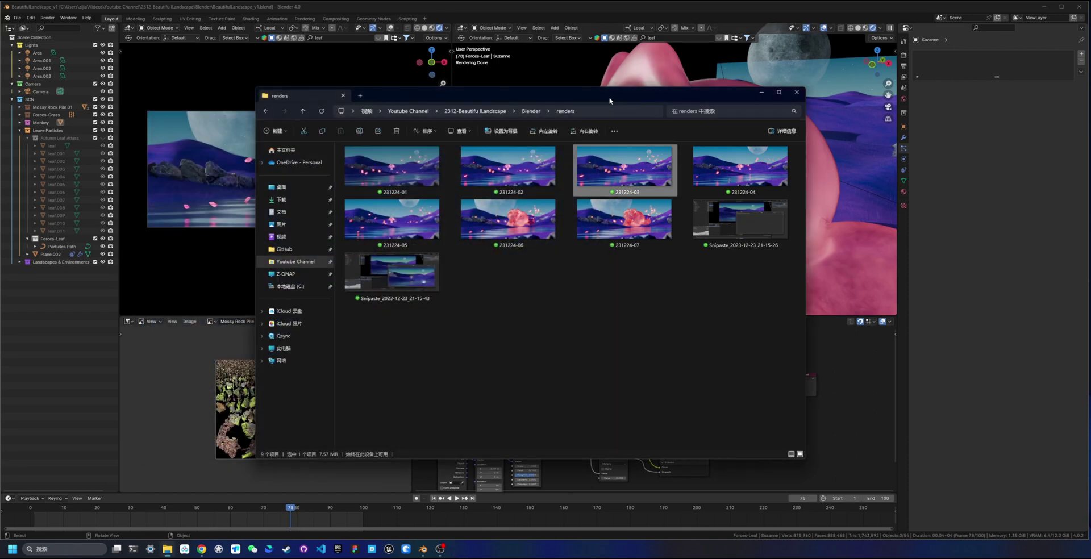
pyautogui.click(761, 92)
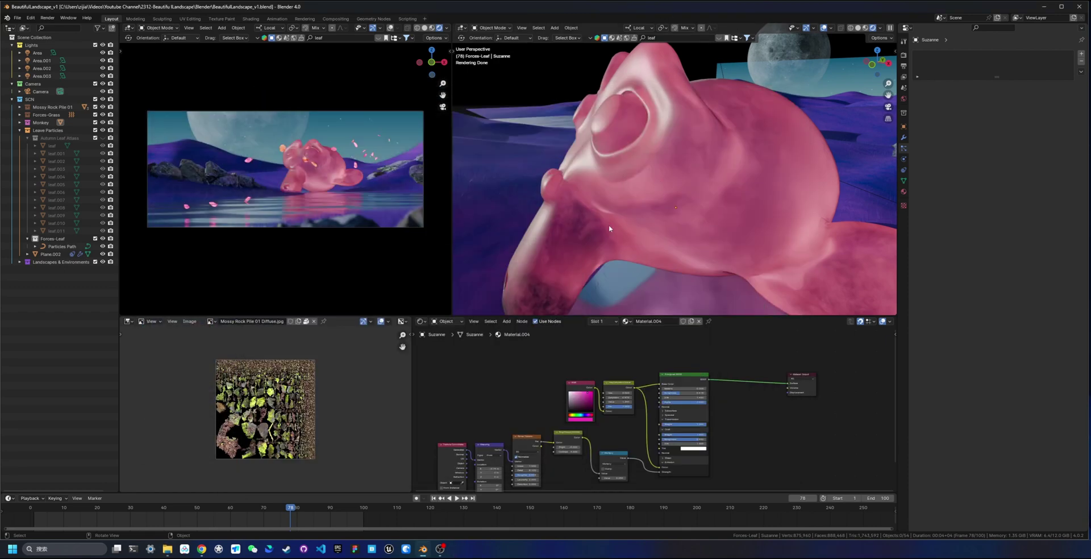